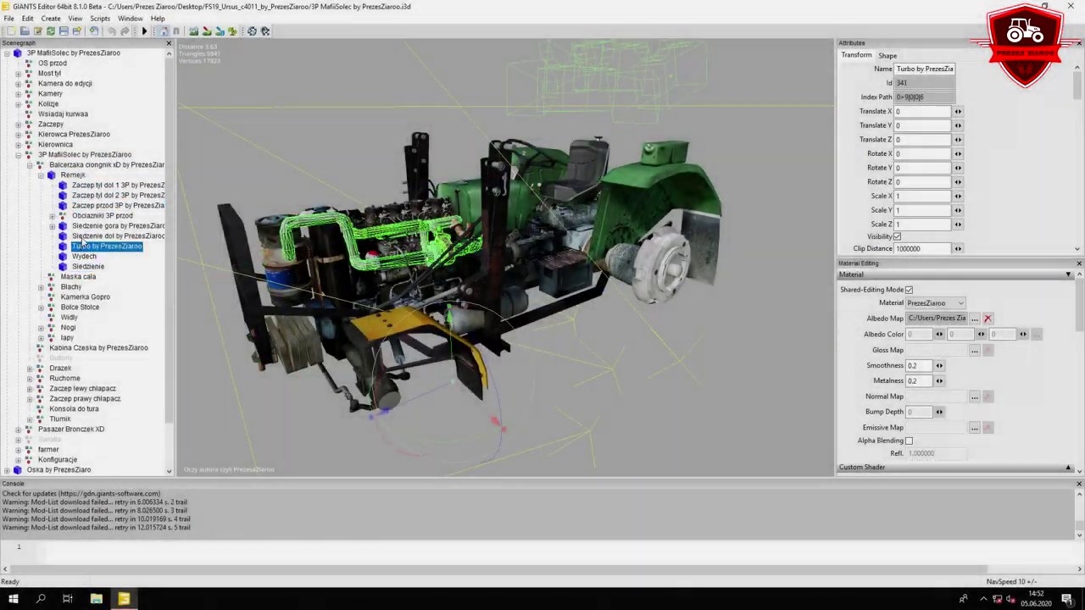
Select the upper seat, then frame the 1. Wentylatory fan group and the 1. Wentylator fan.
left_click(118, 226)
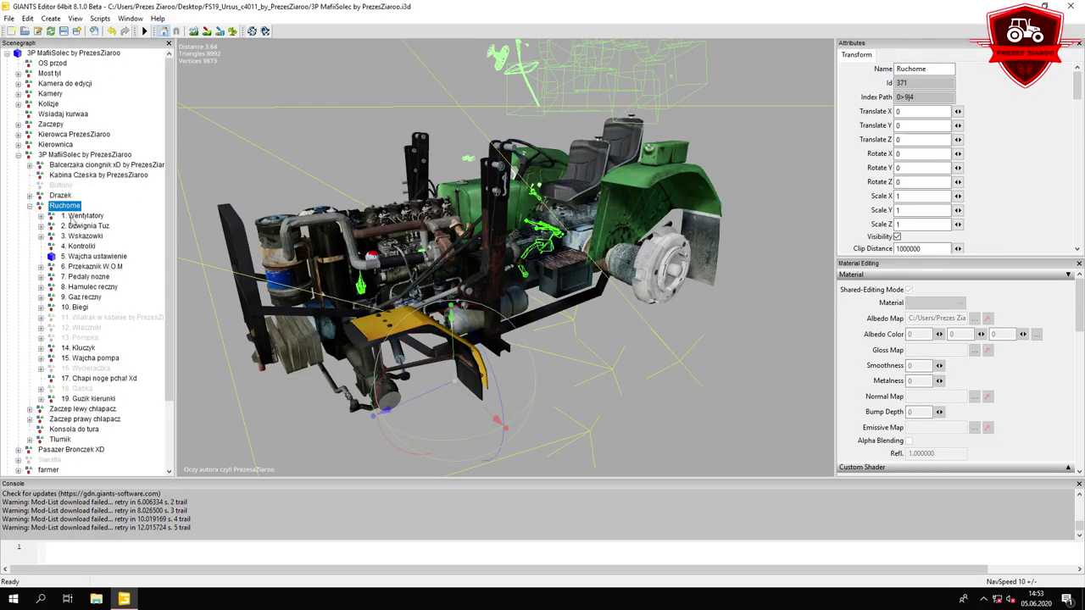
double_click(76, 216)
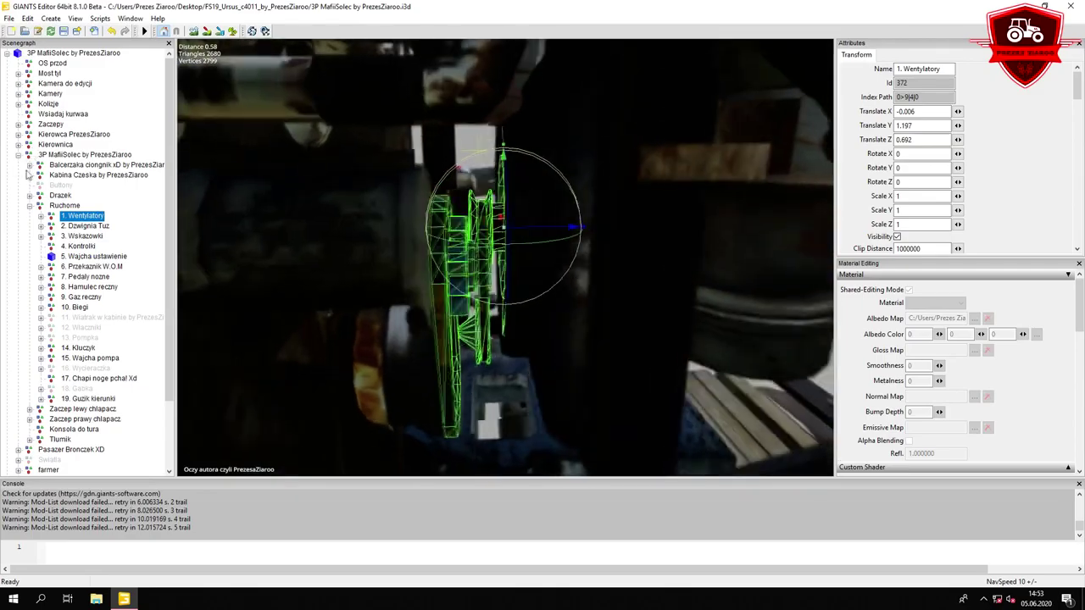
left_click(40, 215)
double_click(91, 226)
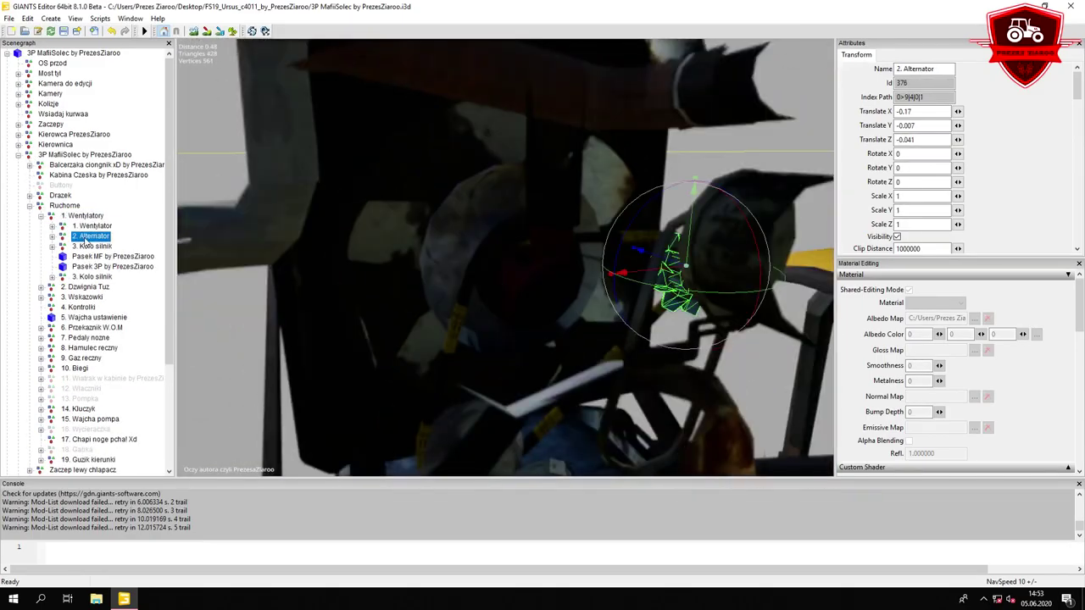
Frame the 2. Alternator, show its Model, and orbit around it toward the engine.
double_click(93, 236)
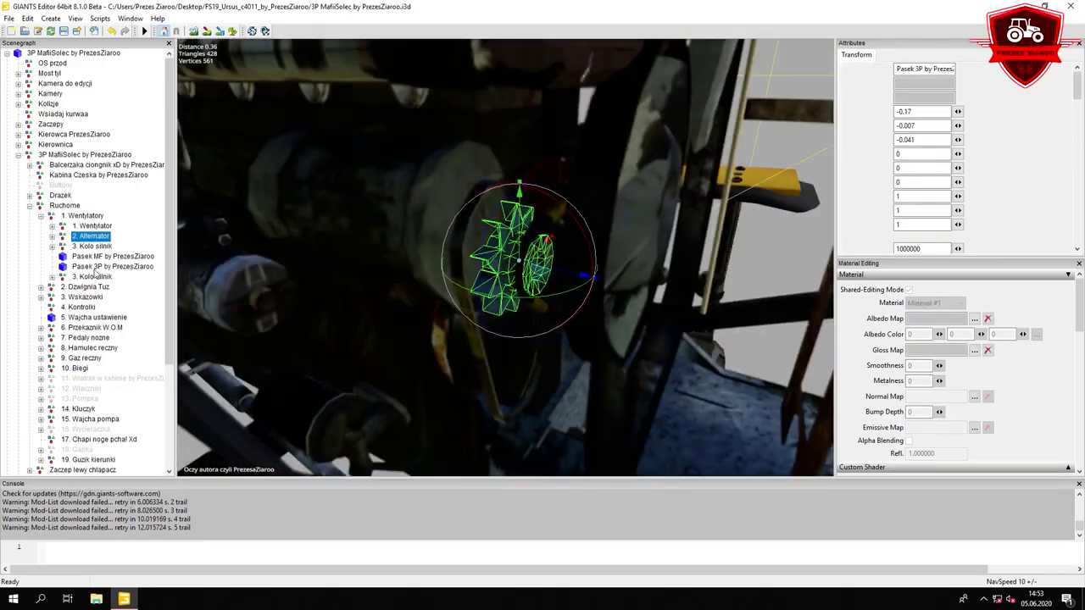
left_click(675, 265)
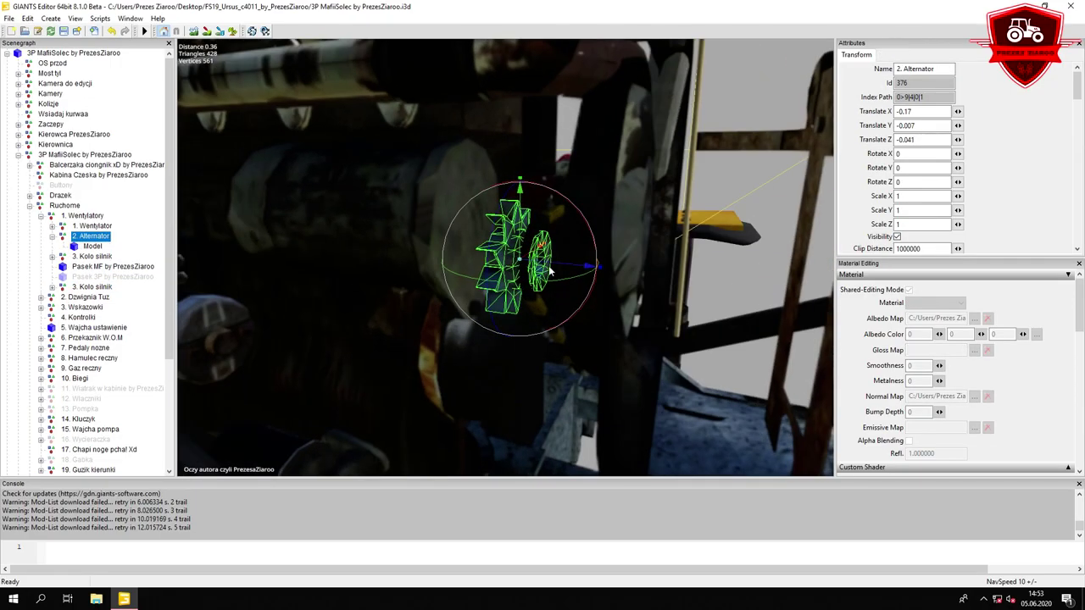
left_click(675, 266)
mouse_move(527, 261)
middle_mouse_down()
mouse_move(475, 254)
mouse_move(555, 276)
middle_mouse_up()
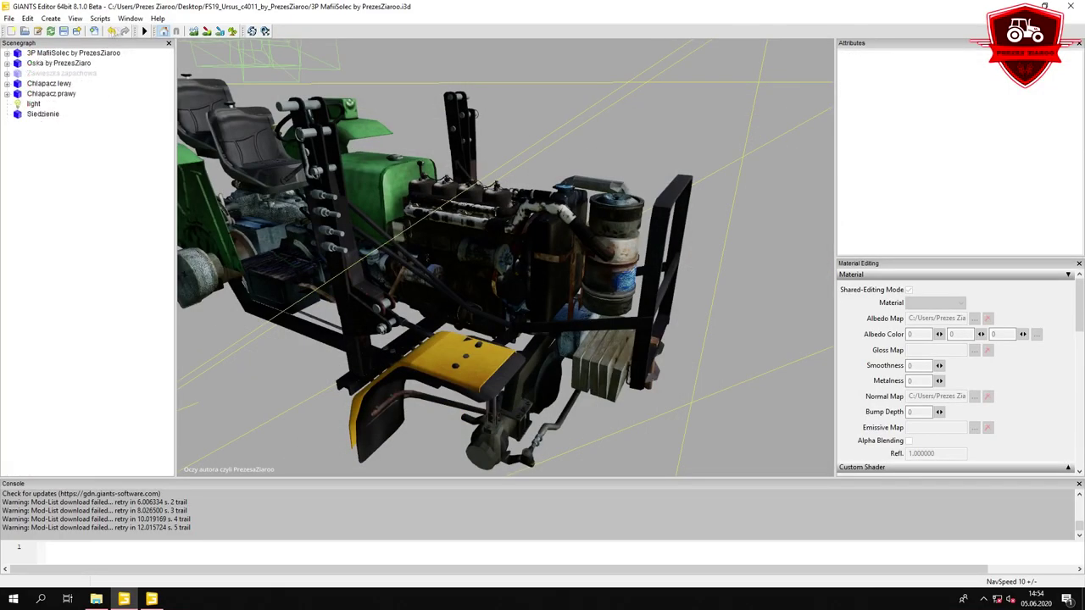
Move the Oska axle and wheels under UrsusC4011, then select Work1 and Work2 in C360Marcello1942.
left_click(39, 146)
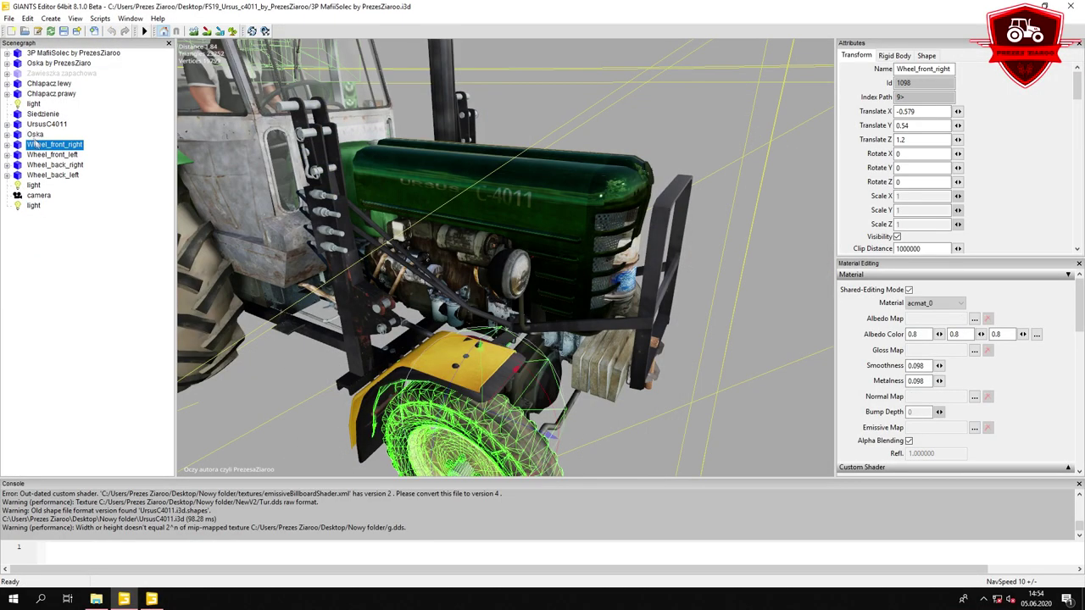
left_click_drag(42, 169, 46, 124)
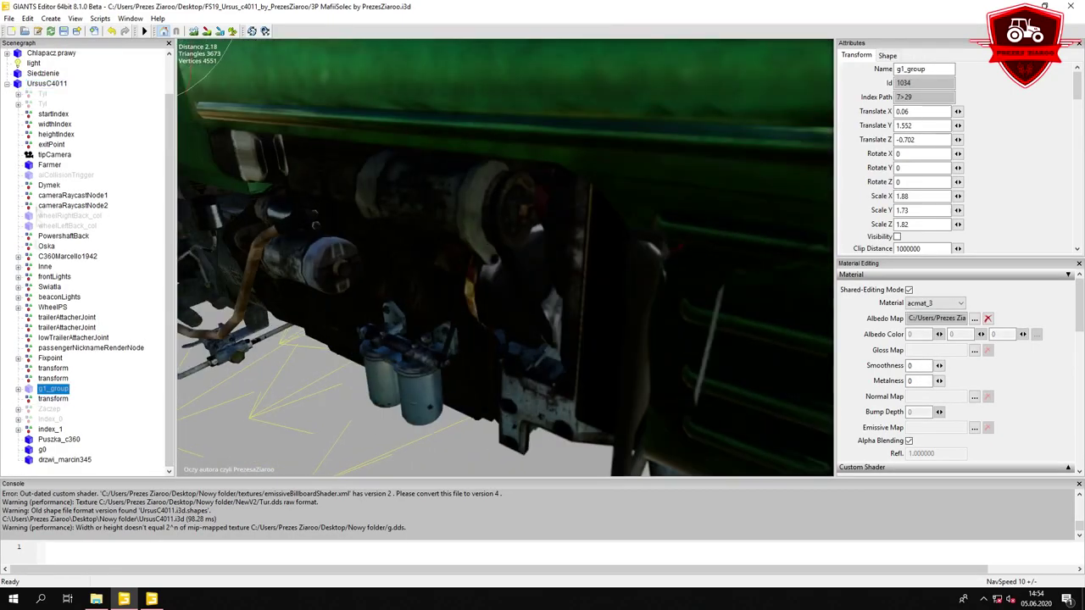
left_click(23, 258)
left_click(18, 257)
left_click(60, 277)
left_click(28, 18)
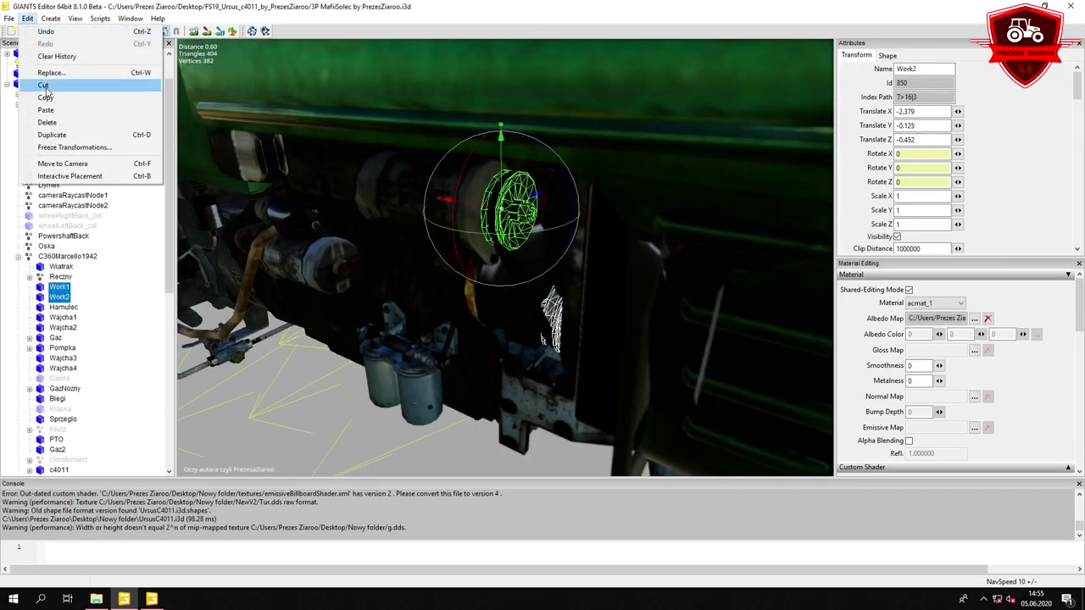
Cut Work1 and Work2 from the Ursus model and zero Work2's Translate values.
left_click(38, 48)
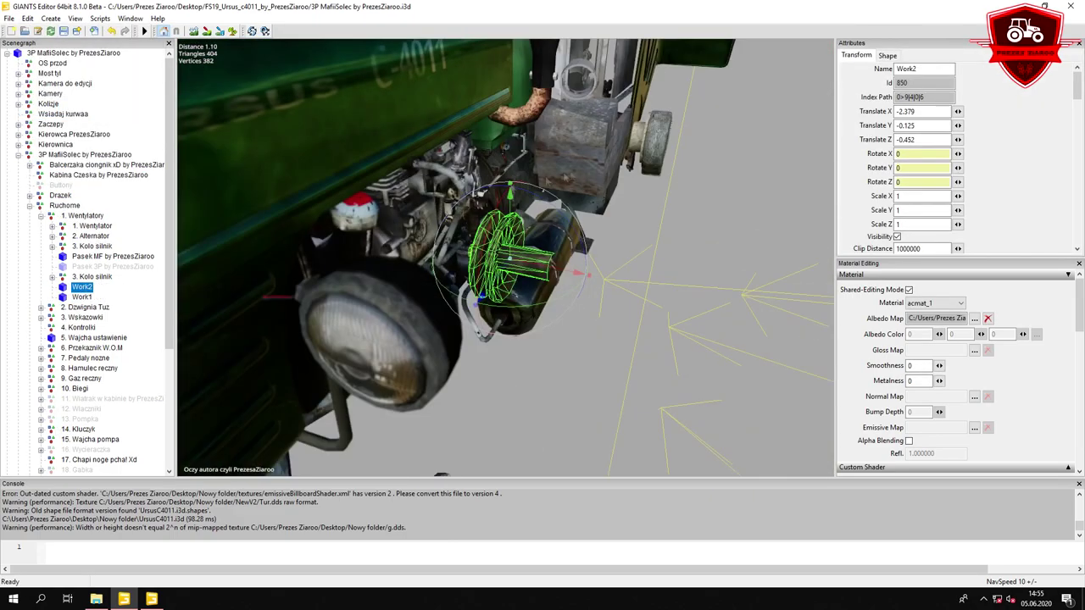
double_click(929, 124)
type("0")
key("Tab")
type("0")
key("Return")
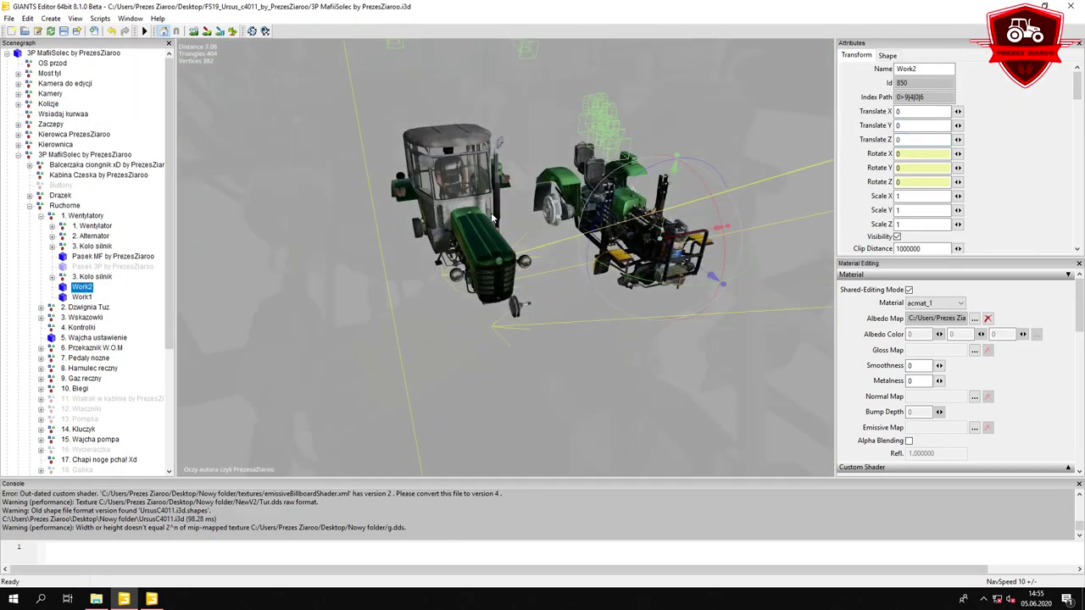
key("f")
Paste Work2 under 2. Alternator at Rotate Y 90, Scale 0.4, and nudge it into place.
key("ctrl+v")
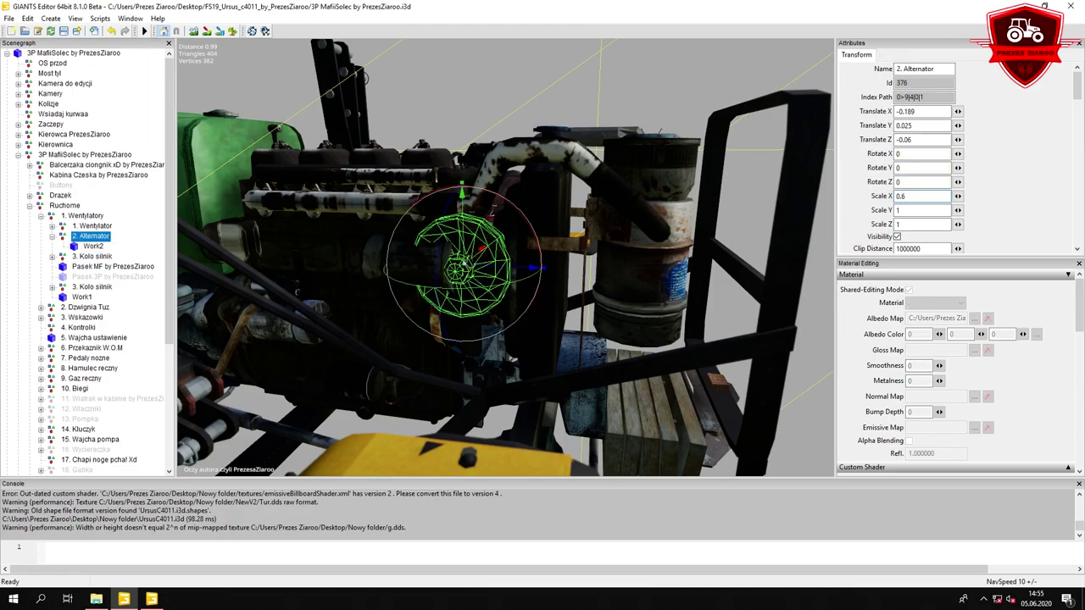
key("f")
type("90")
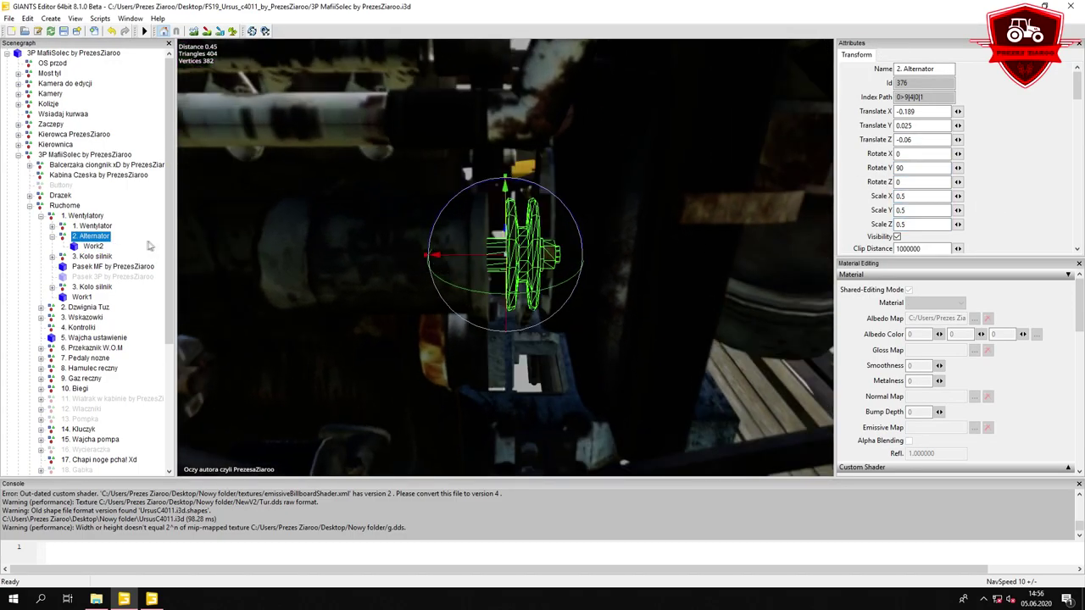
left_click_drag(466, 254, 445, 255)
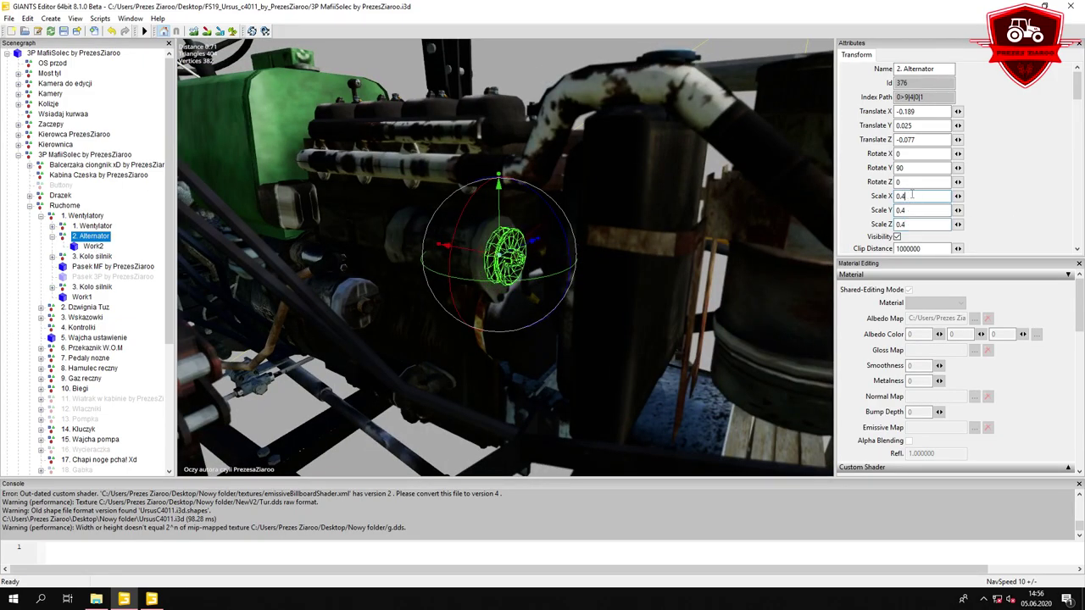
Frame 3. Kolo silnik and 2. Alternator, collapse 1. Wentylatory, and select 2. Dzwignia Tuz.
left_click(92, 256)
key("f")
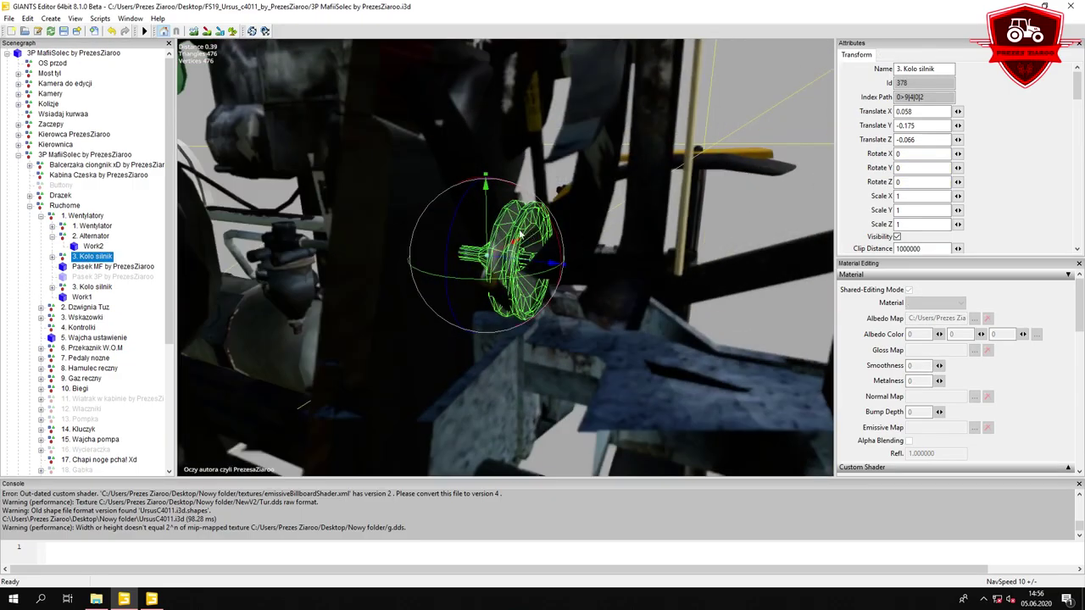
left_click(93, 235)
key("f")
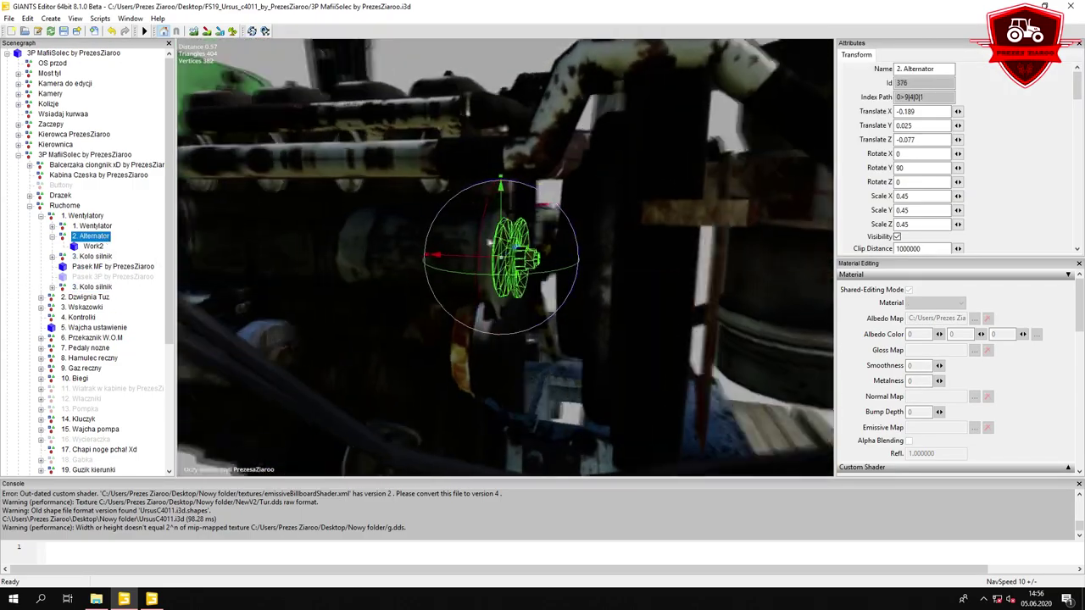
left_click(40, 215)
left_click(85, 225)
Inspect the lift lever, 3. Wskazowki gauges, RPM needle, 5. Wajcha ustawienie and 8. Hamulec reczny handbrake.
key("f")
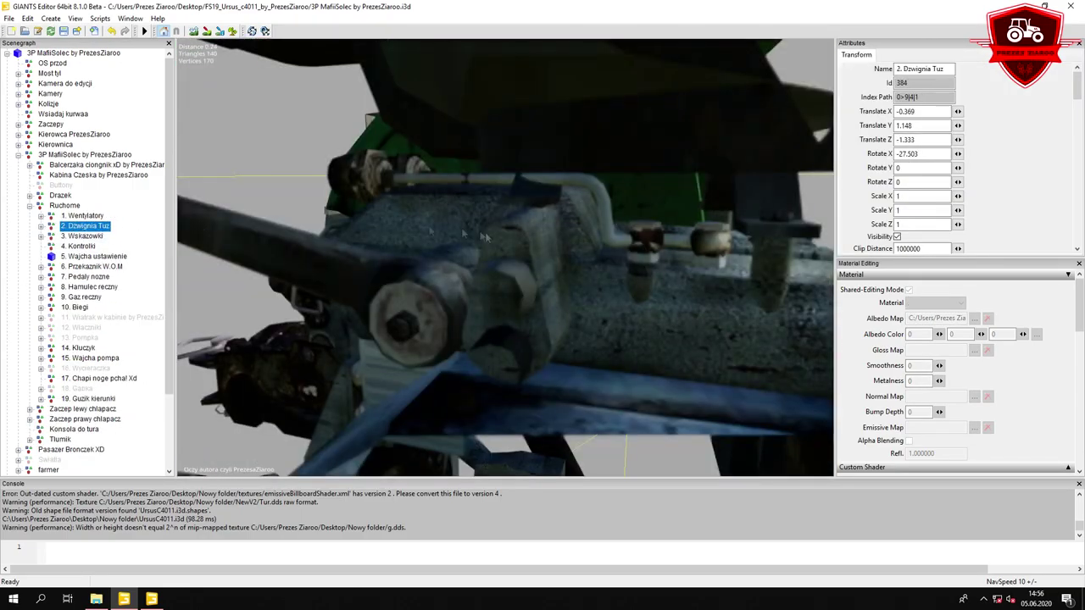
scroll(85, 237, "down", 1)
left_click(82, 225)
key("f")
left_click(40, 225)
left_click(102, 236)
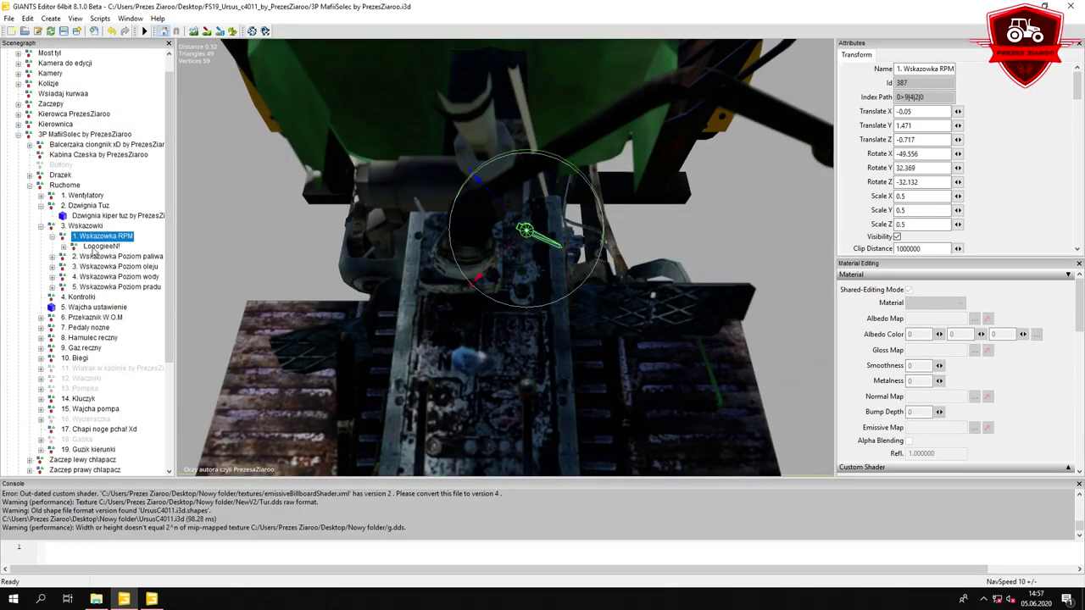
left_click(40, 225)
left_click(93, 246)
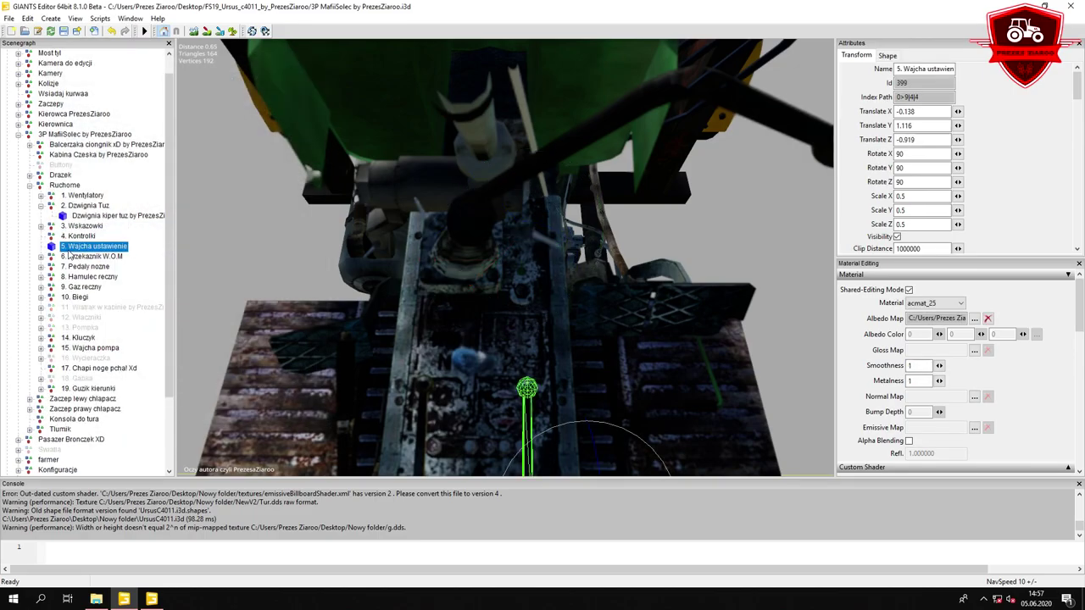
left_click(87, 276)
key("f")
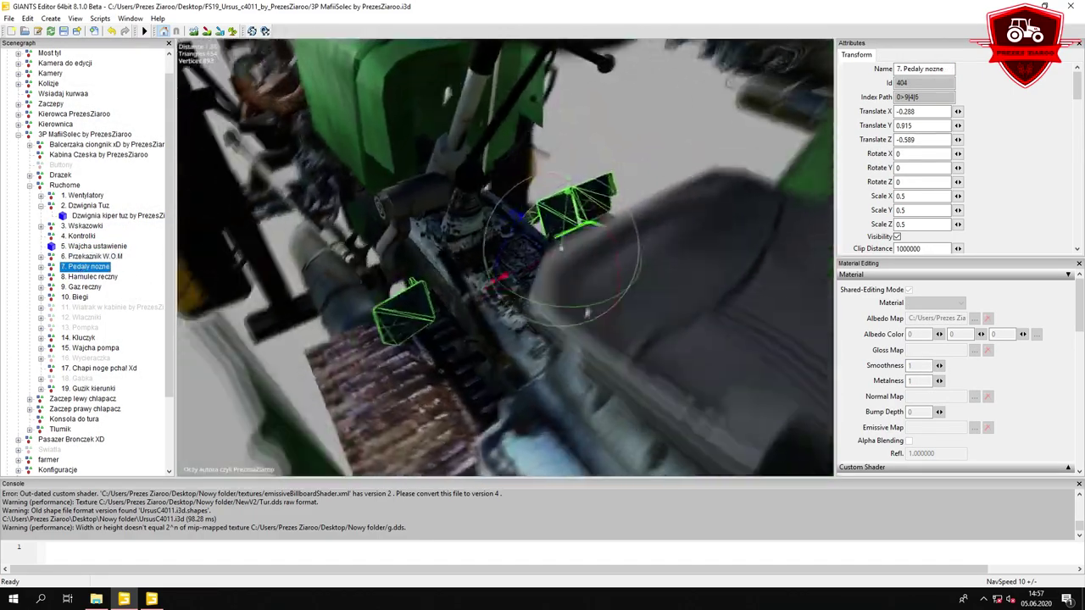
Duplicate the 9. Gaz reczny hand throttle mesh and the Wajcha 3P lever to the scene root.
left_click(87, 287)
key("f")
left_click(40, 287)
left_click(81, 297)
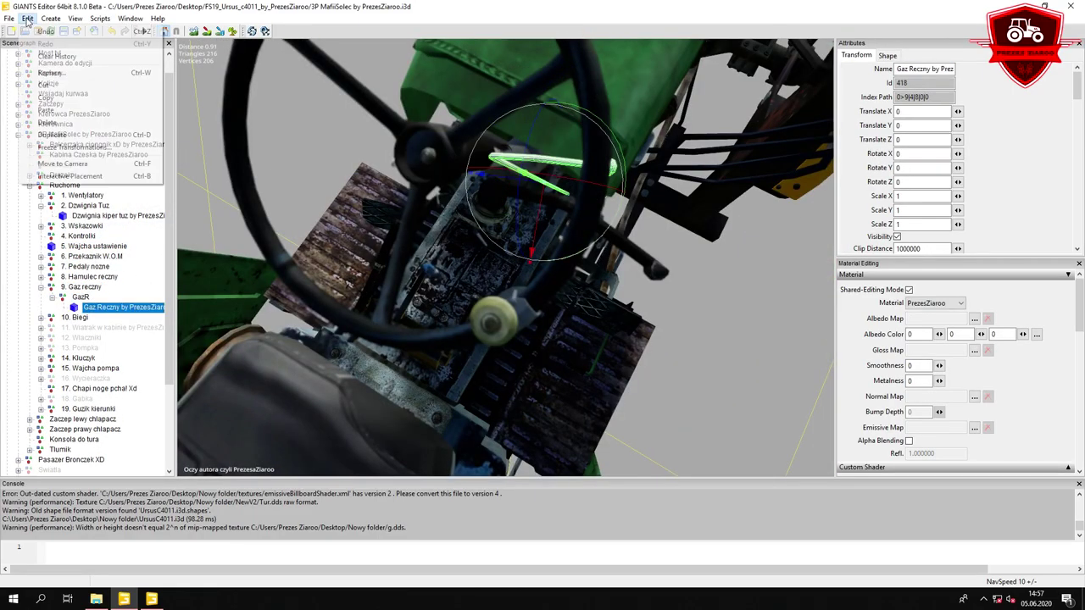
left_click(77, 133)
key("Right")
key("Right")
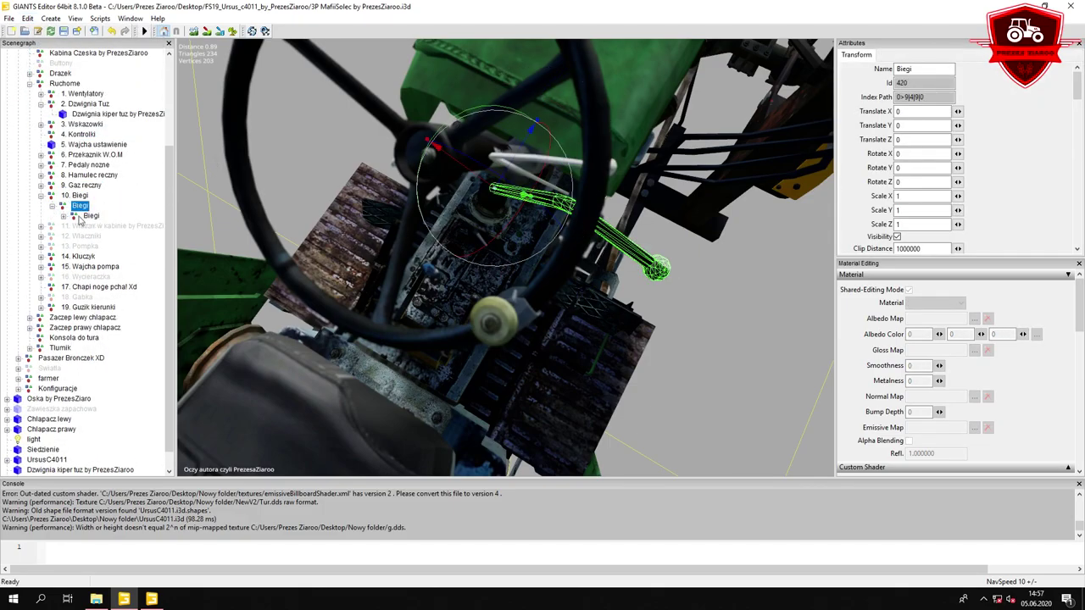
key("f")
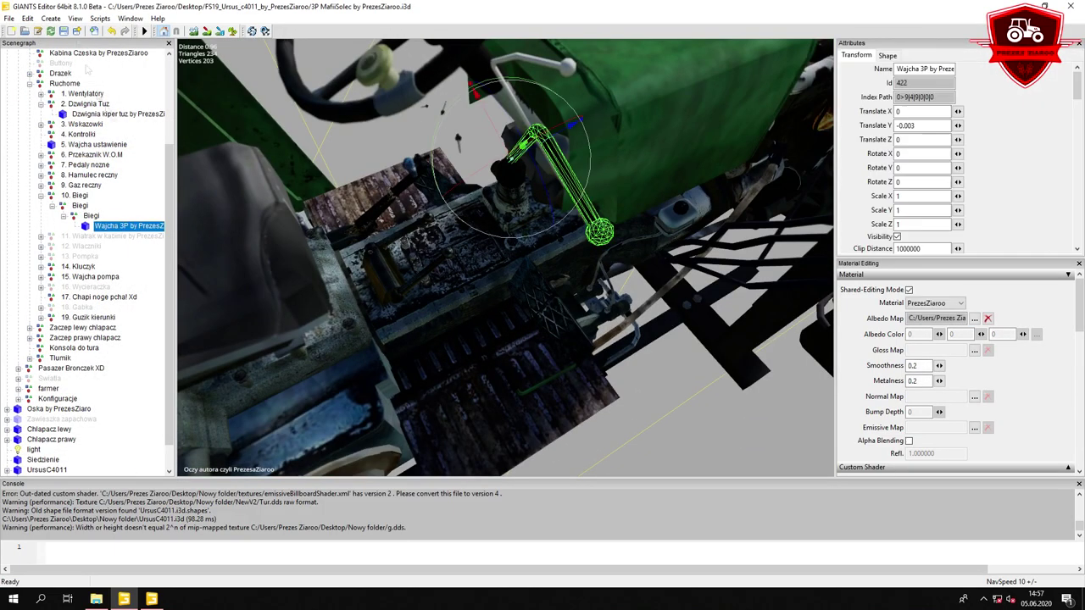
left_click(27, 18)
left_click(77, 134)
Inspect the cab fan, the 12. Wlaczniki switches and the 13. Pompka pump mesh.
left_click(114, 206)
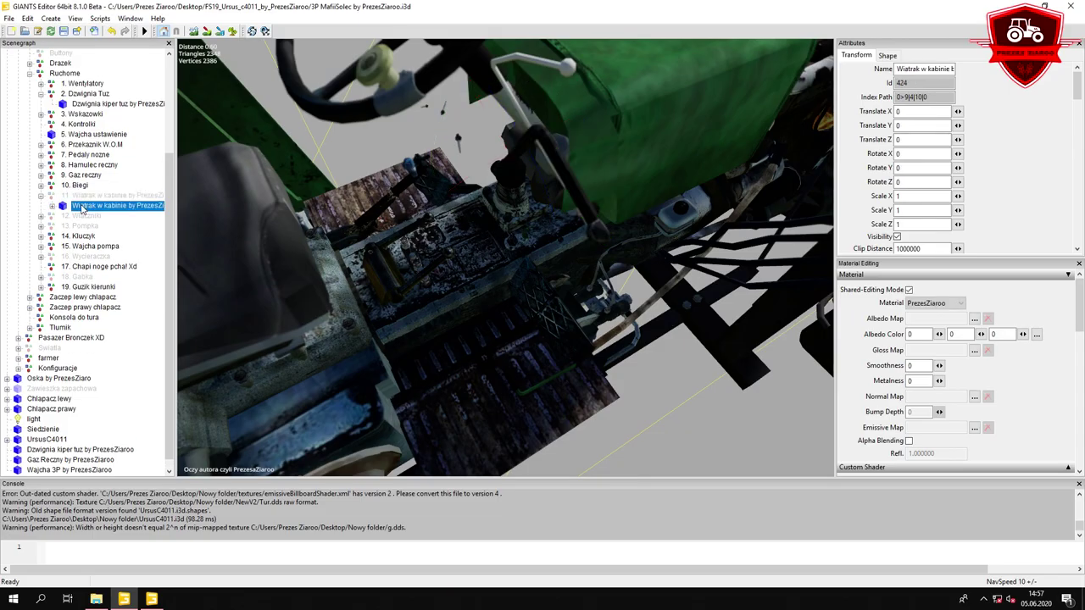
key("f")
left_click(41, 196)
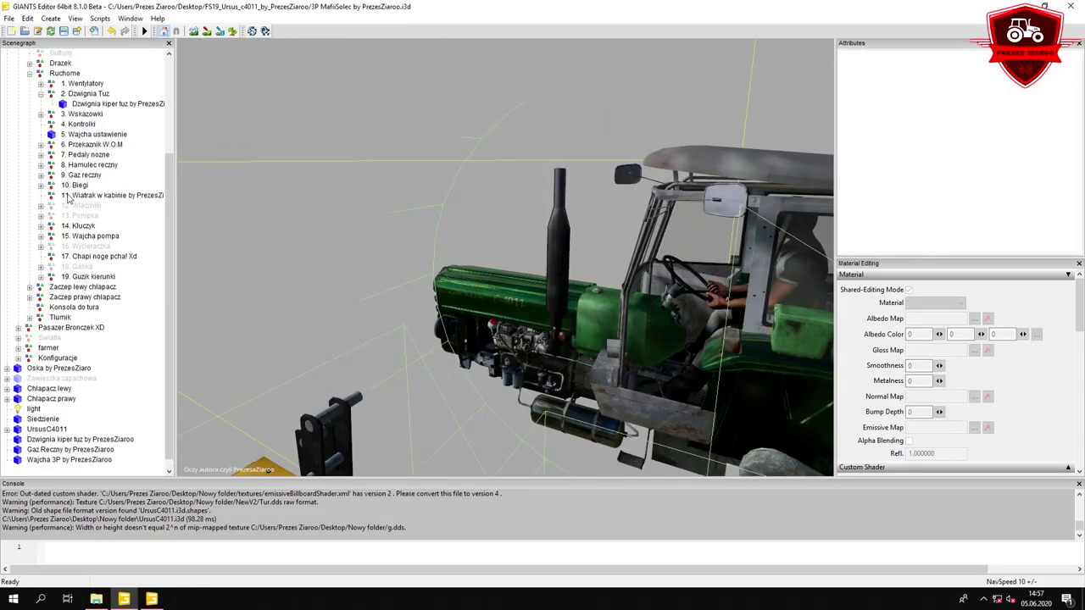
left_click(42, 208)
key("f")
left_click(41, 205)
left_click(41, 216)
left_click(110, 226)
key("f")
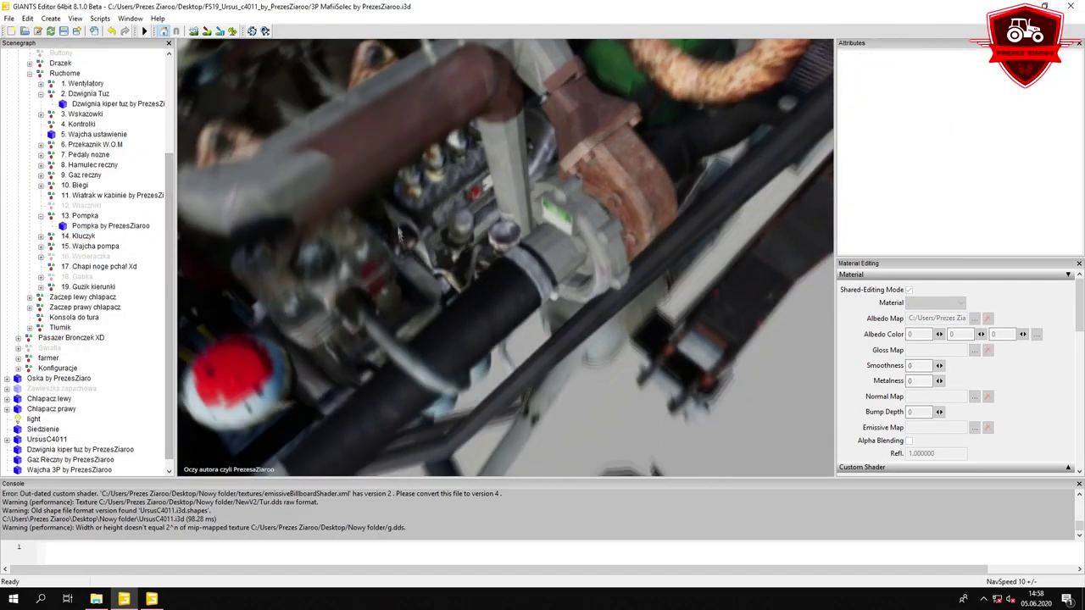
Move the 13. Pompka pump up into place on the engine.
left_click(515, 269)
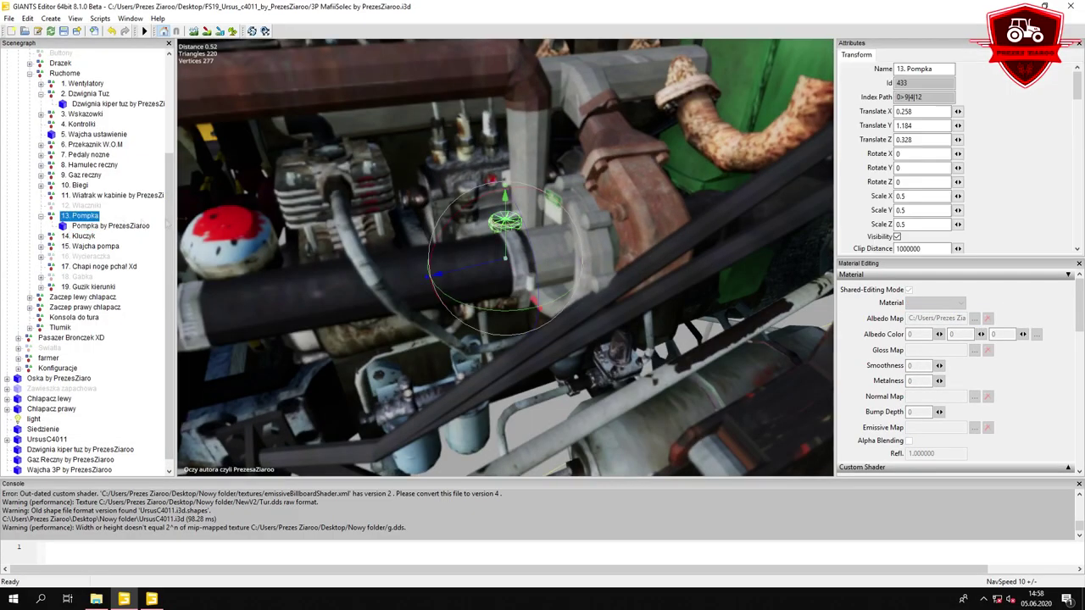
right_click_drag(513, 267, 506, 279)
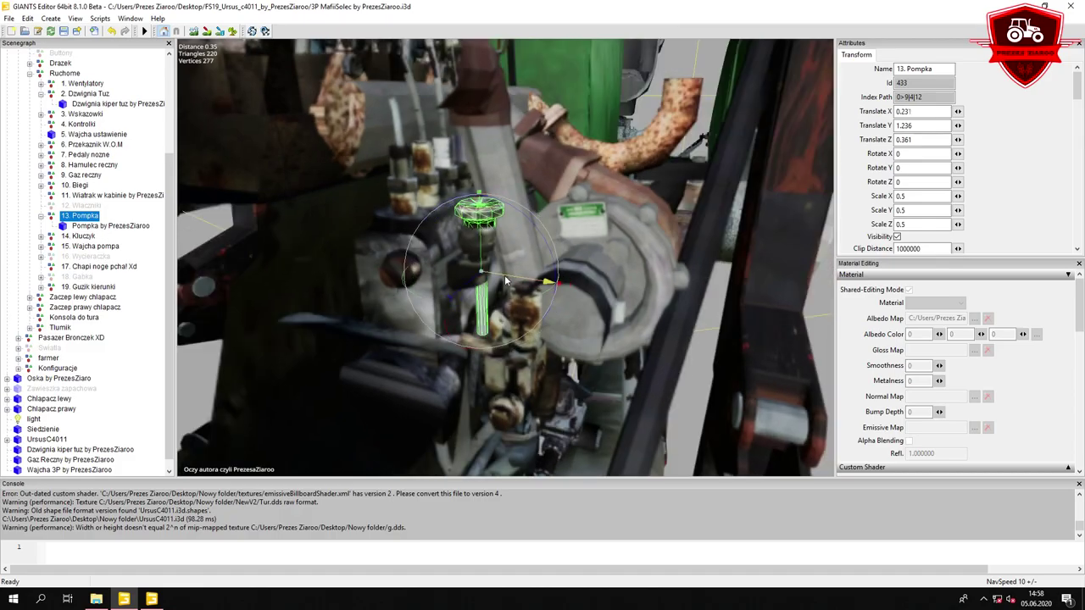
right_click_drag(485, 242, 426, 258)
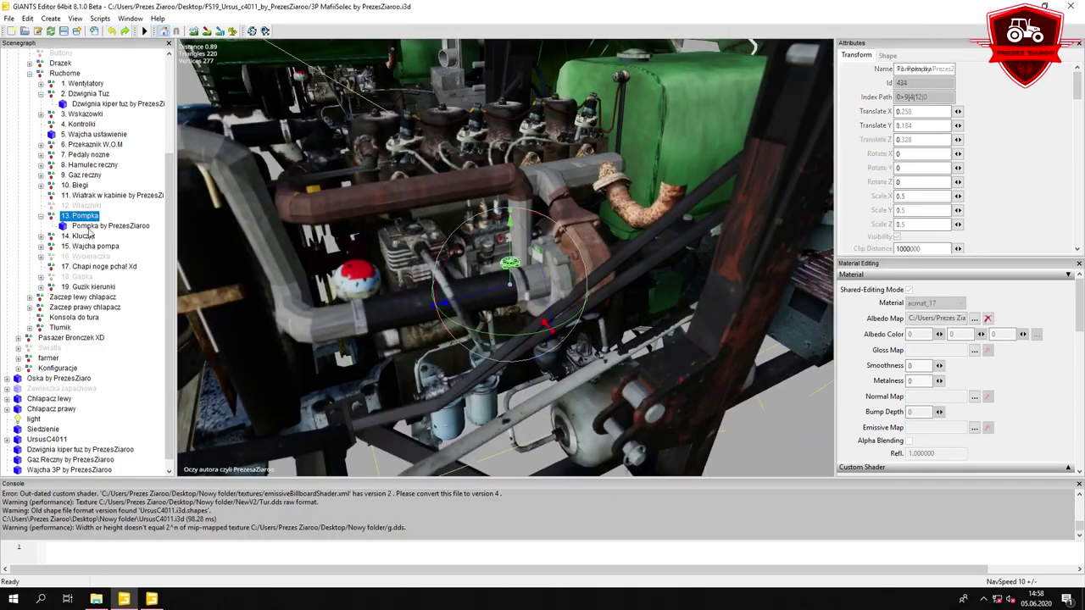
Inspect the Kluczyk key, pump lever, Gabka do 3P texture and Guzik kierunki knob, then select Siedzenie.
left_click(442, 200)
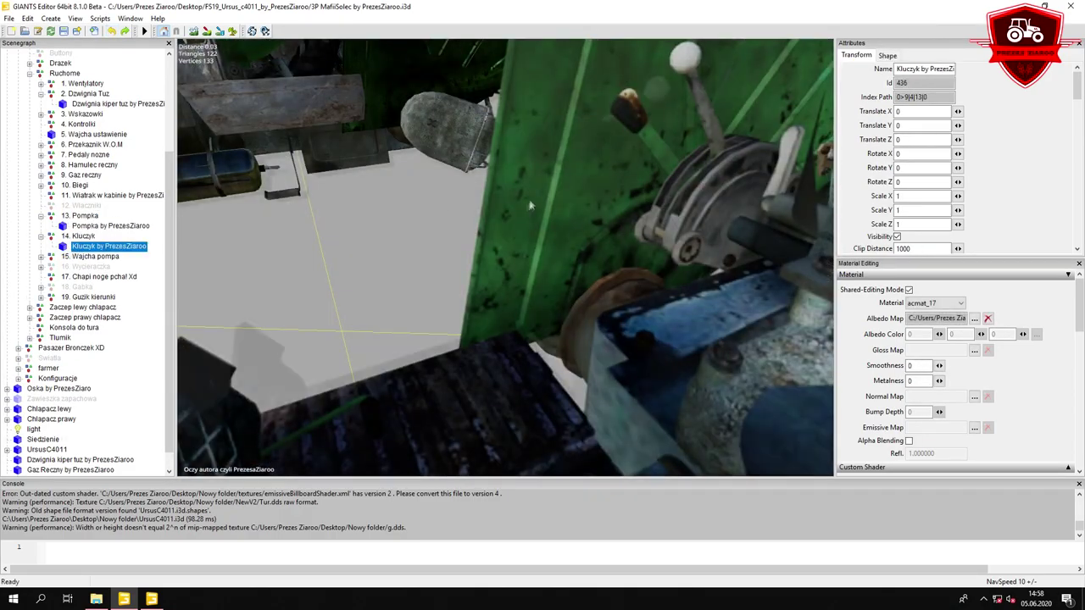
left_click(488, 229)
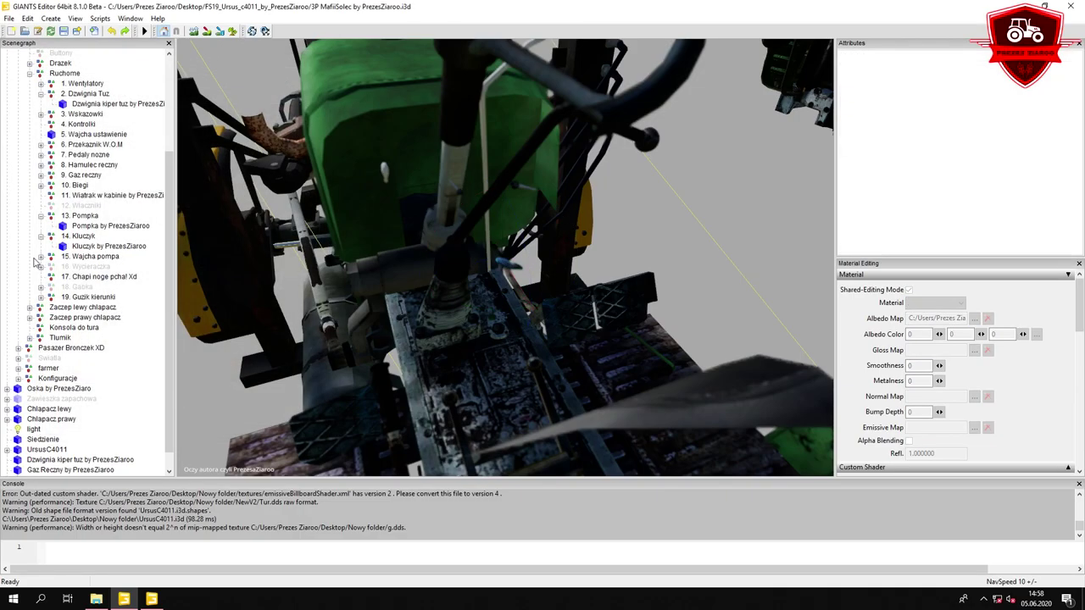
right_click_drag(487, 228, 498, 217)
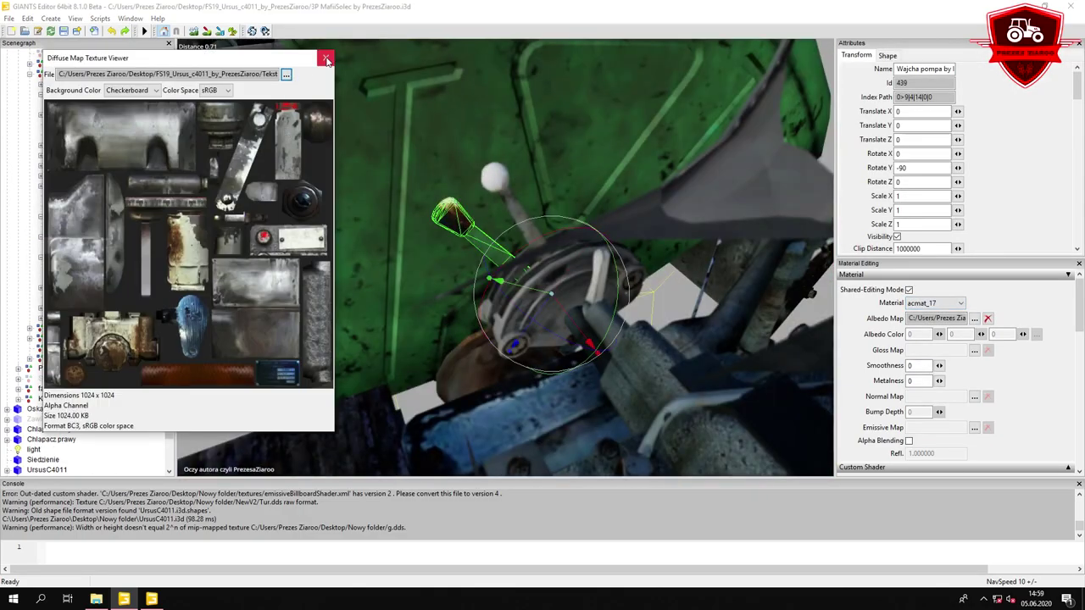
left_click(79, 289)
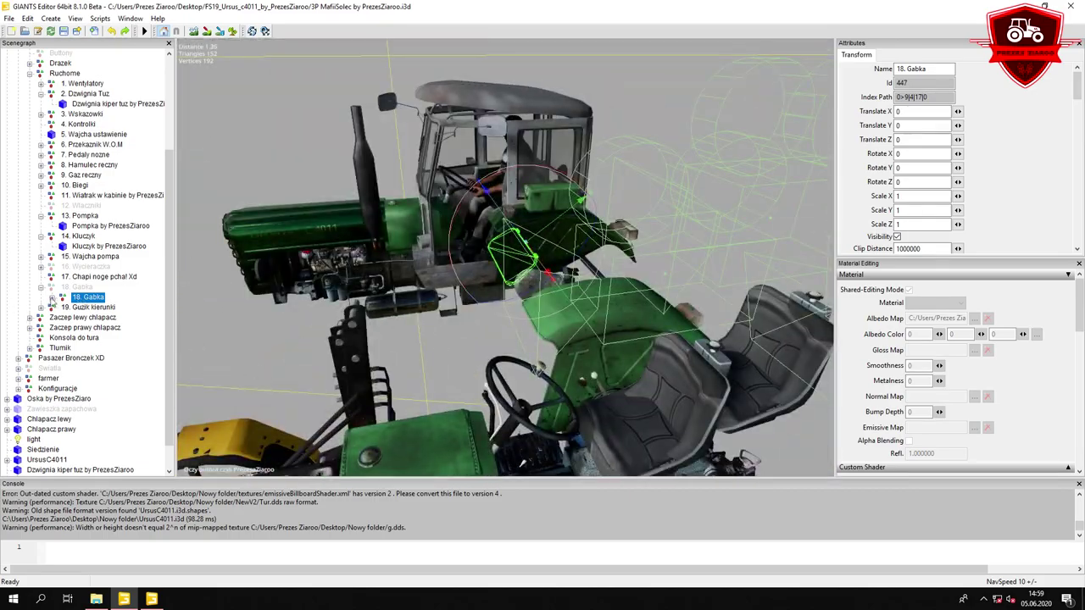
left_click(97, 310)
left_click(326, 59)
left_click(85, 298)
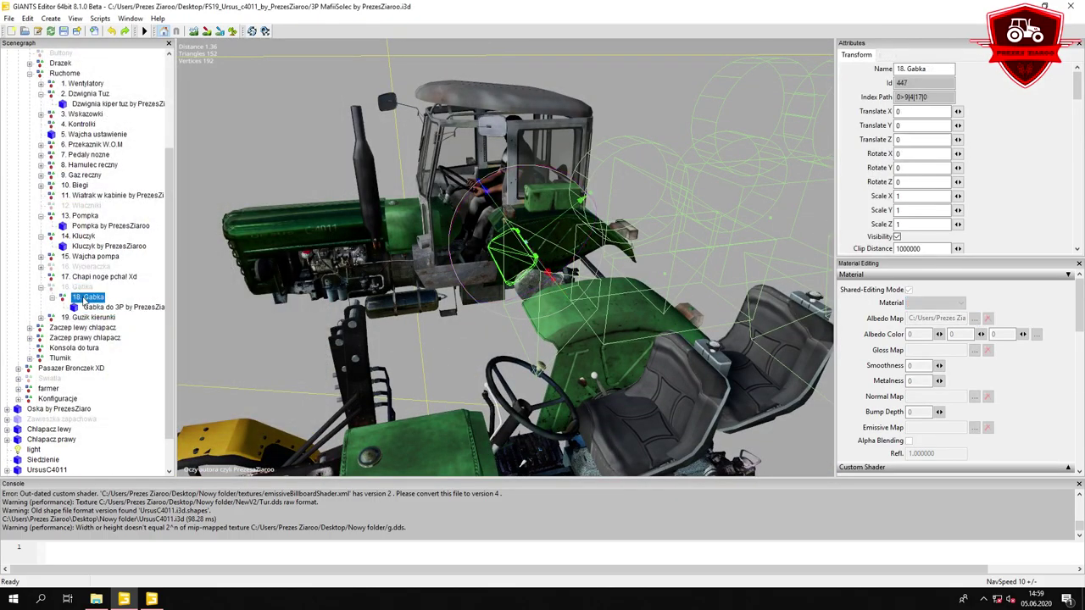
scroll(452, 208, "up", 5)
left_click(452, 208)
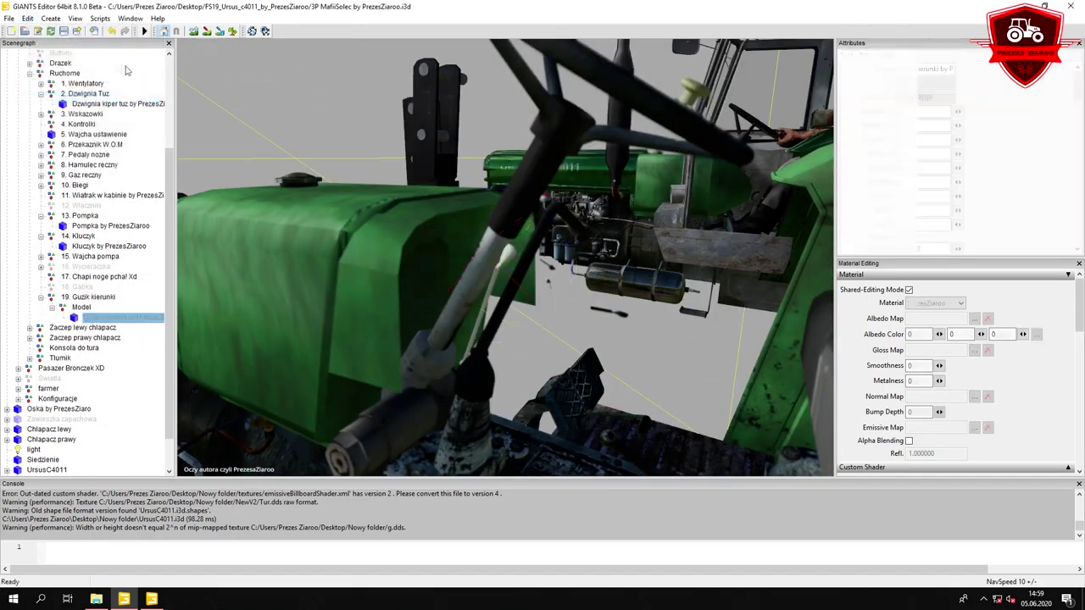
left_click(43, 114)
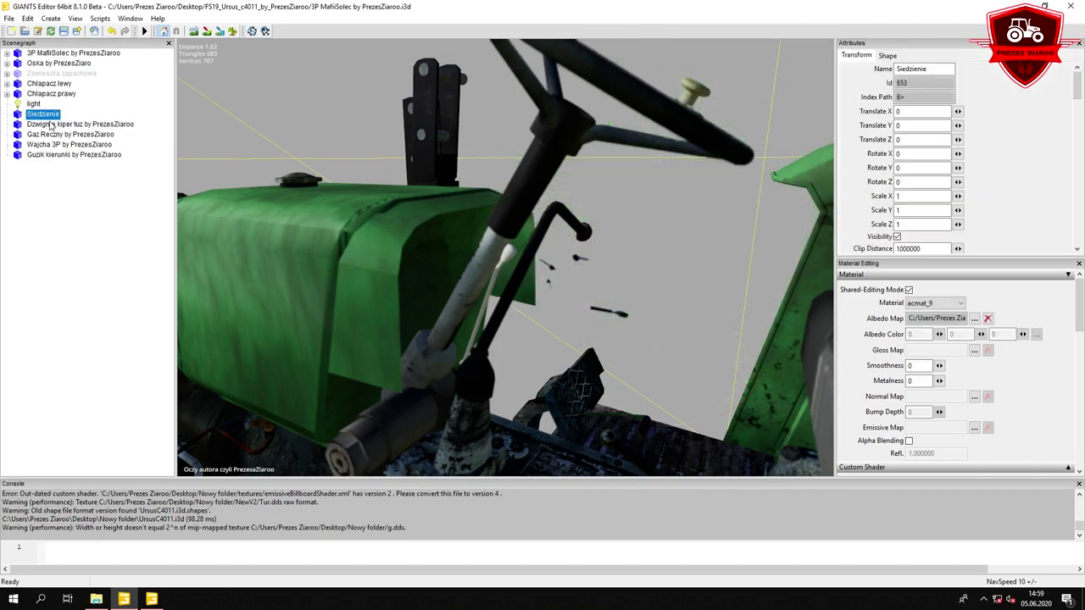
Export the Siedzenie seat as Wavefront OBJ siedzenie.obj.
left_click(56, 134)
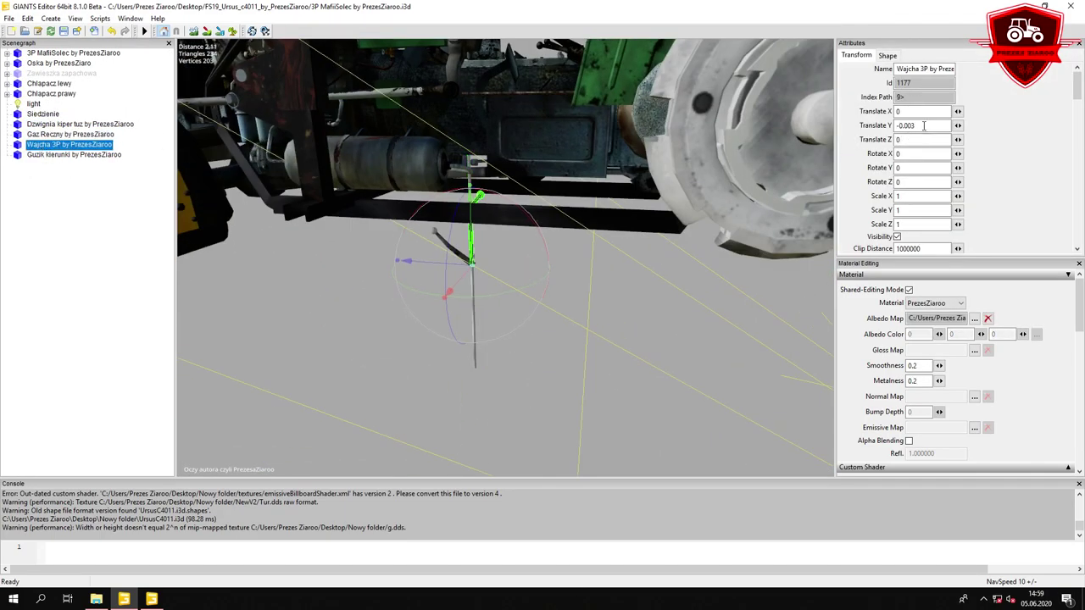
left_click(43, 113)
left_click(9, 18)
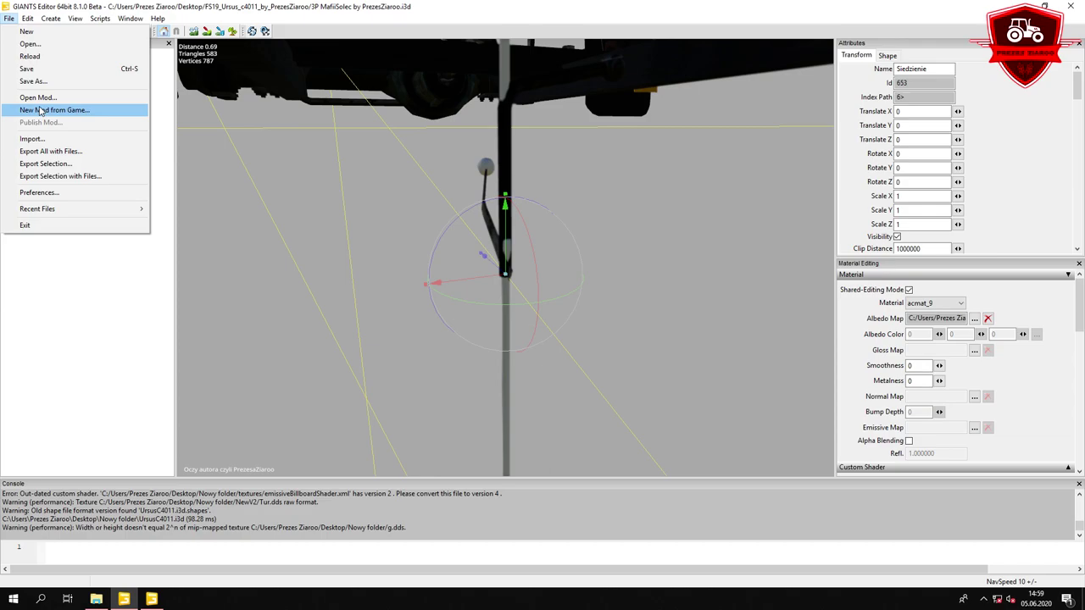
left_click(48, 109)
left_click(163, 285)
left_click(127, 307)
Export the Dzwignia kiper tuz lever as dzwignia kiper.obj.
left_click(446, 310)
left_click(67, 121)
left_click(9, 17)
left_click(49, 109)
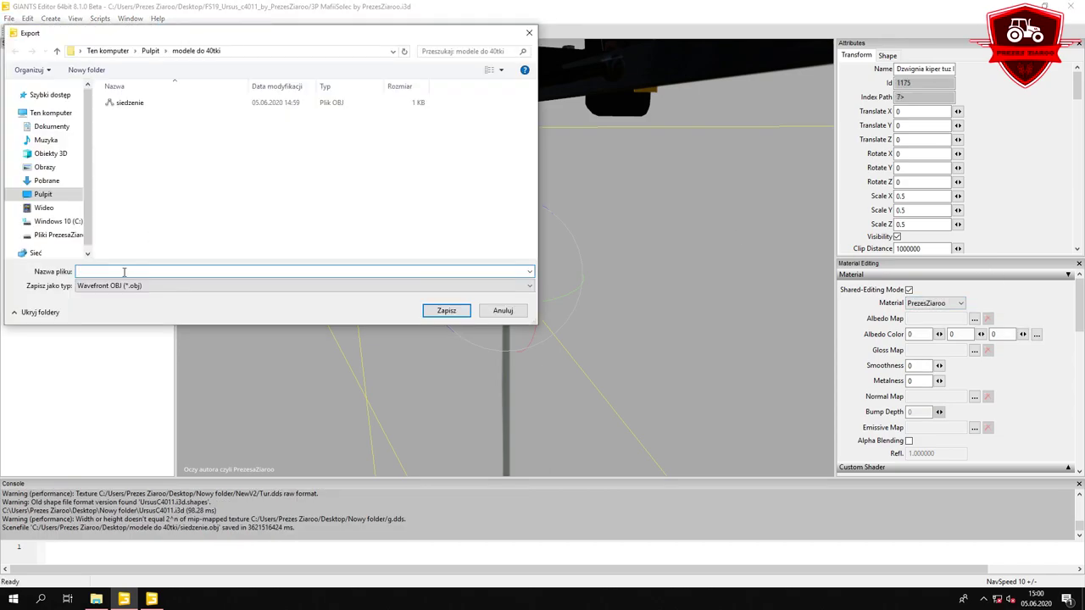
type("iper")
key("Return")
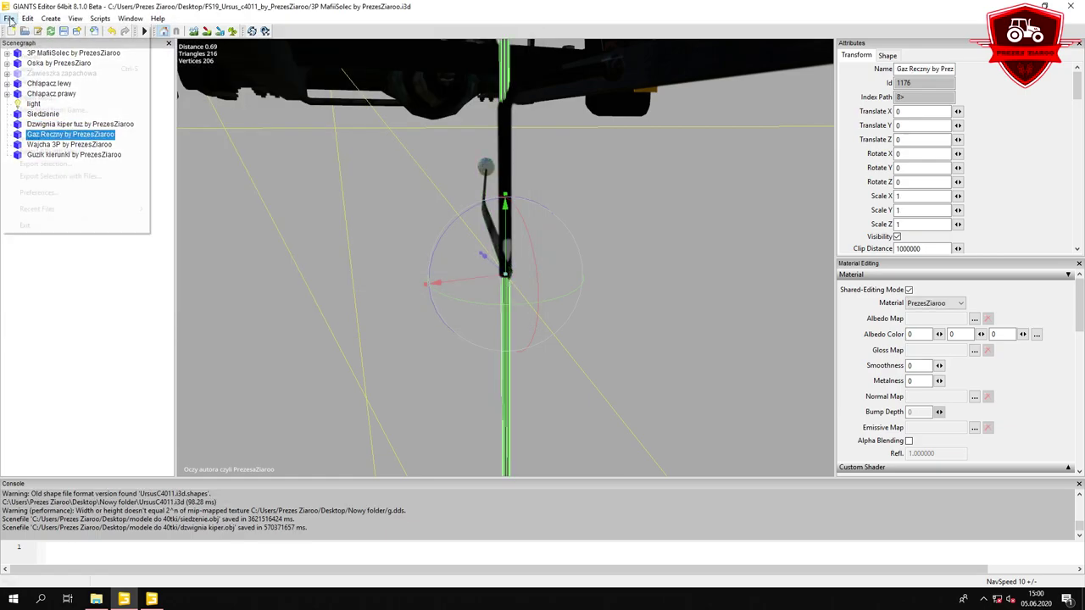
Export the hand throttle as gaz reczny.obj.
left_click(51, 163)
type("zny")
key("Return")
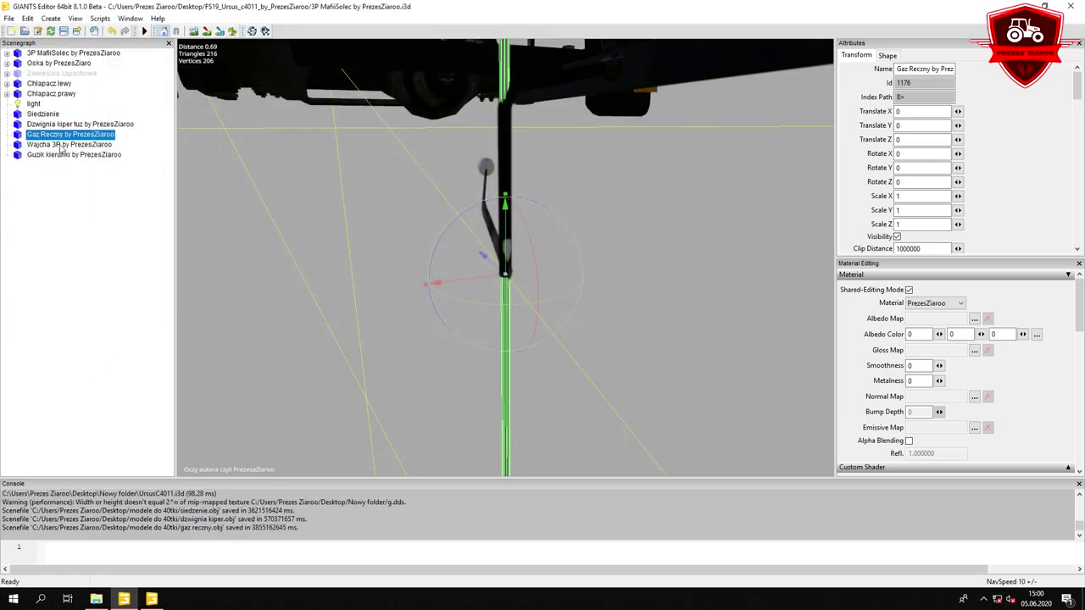
Export the 3P lever as wajcha 3p.obj, then begin the Guzik kierunki knob export.
type("wa3p")
key("Return")
left_click(64, 155)
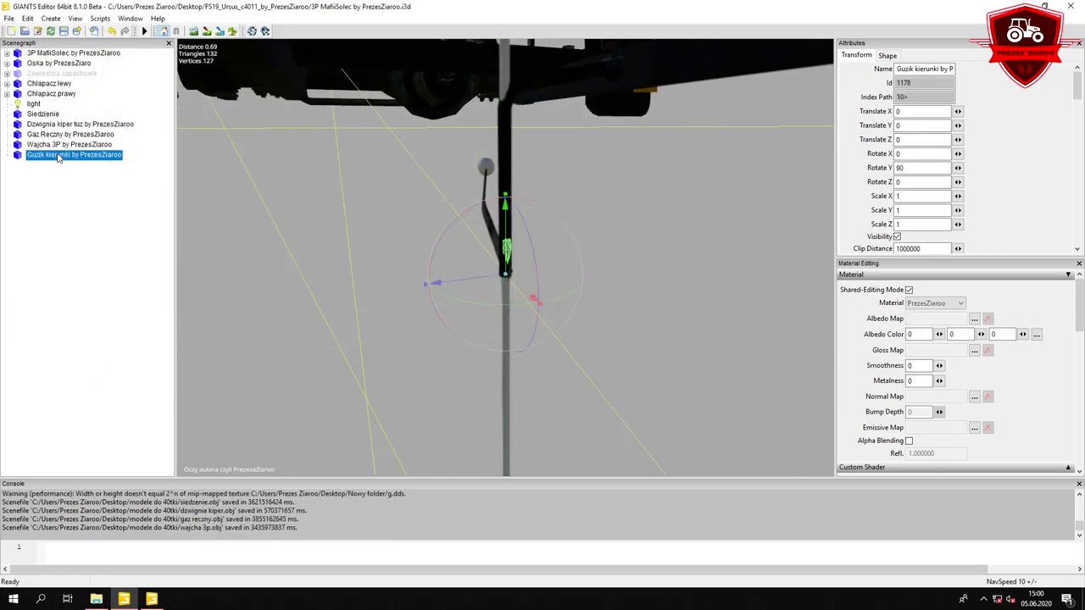
left_click(9, 18)
left_click(50, 163)
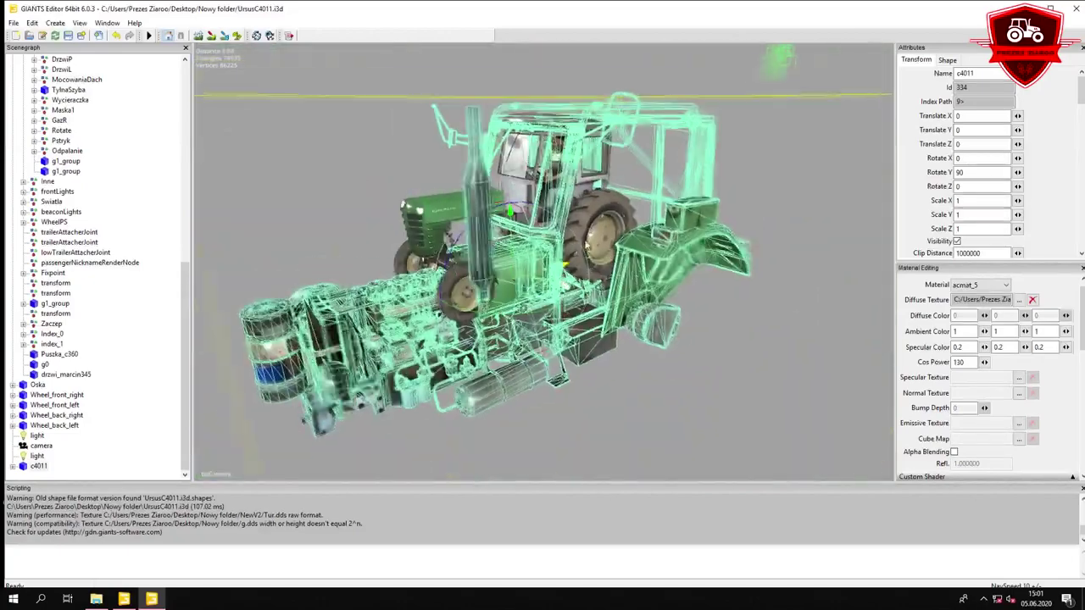
Export the whole Ursus C4011 tractor as a Wavefront OBJ, then quit the editor.
left_click(13, 23)
left_click(51, 123)
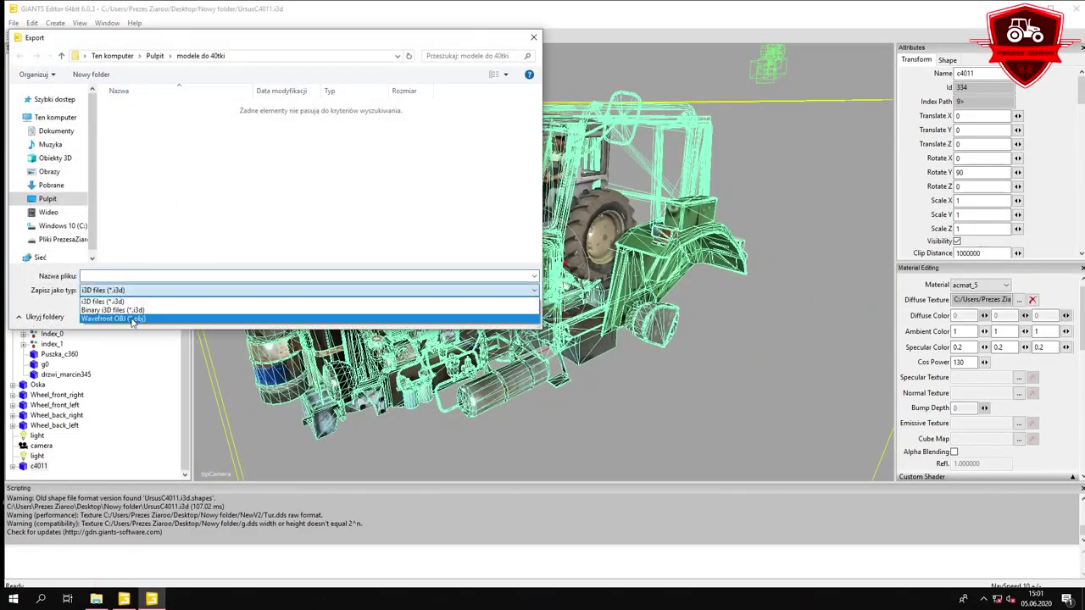
left_click(132, 320)
type("ca")
key("Return")
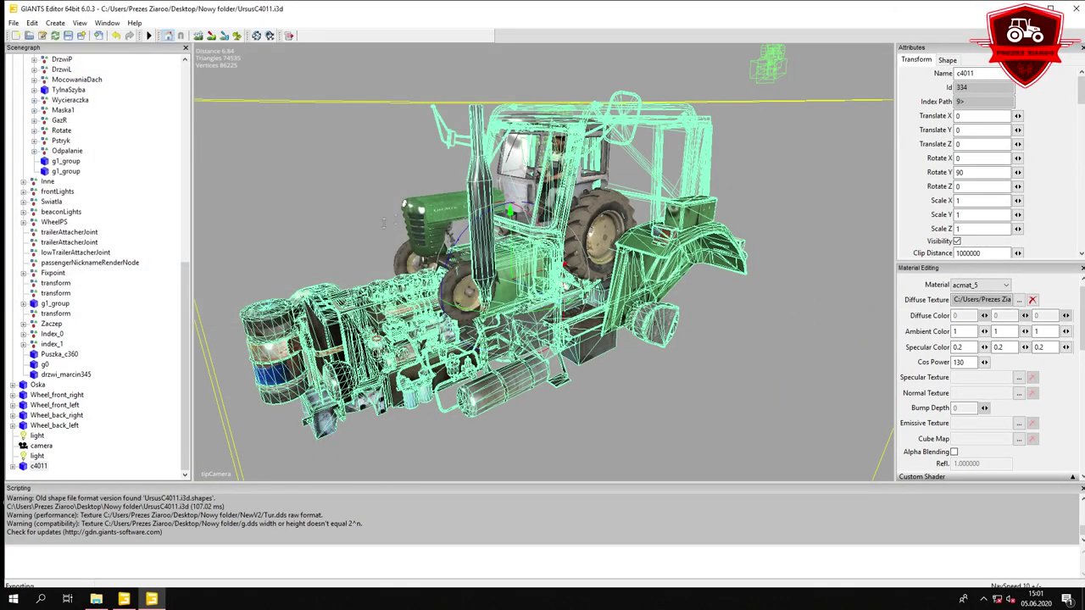
key("alt+F4")
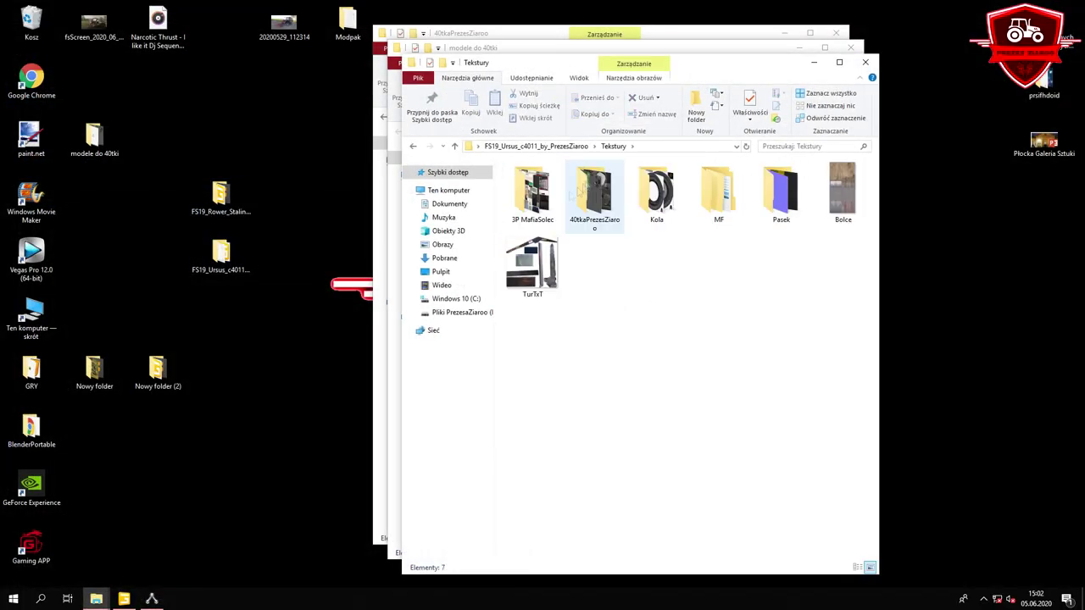
Open the 40tkaPrezesZiaroo texture folder, preview texture 7, and open the 3P MafiaSolec folder.
double_click(608, 195)
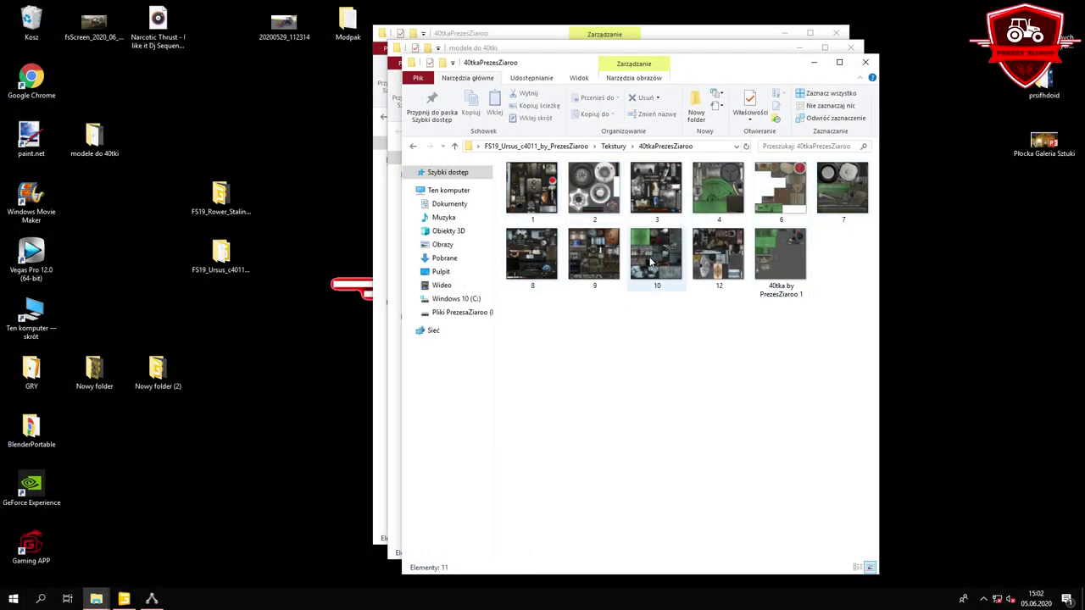
double_click(841, 190)
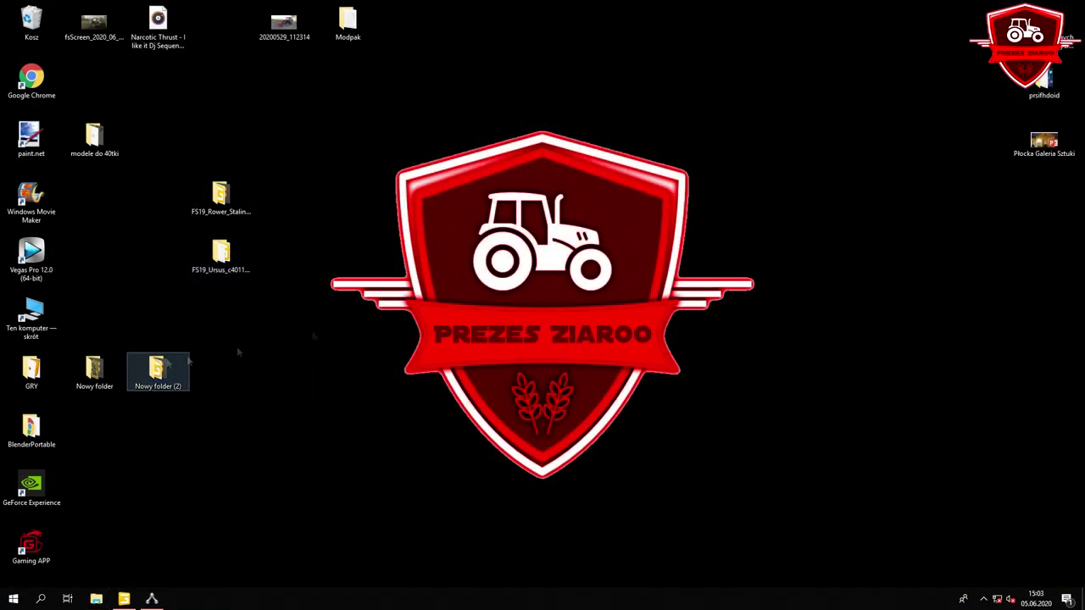
double_click(158, 369)
left_click(623, 174)
double_click(623, 174)
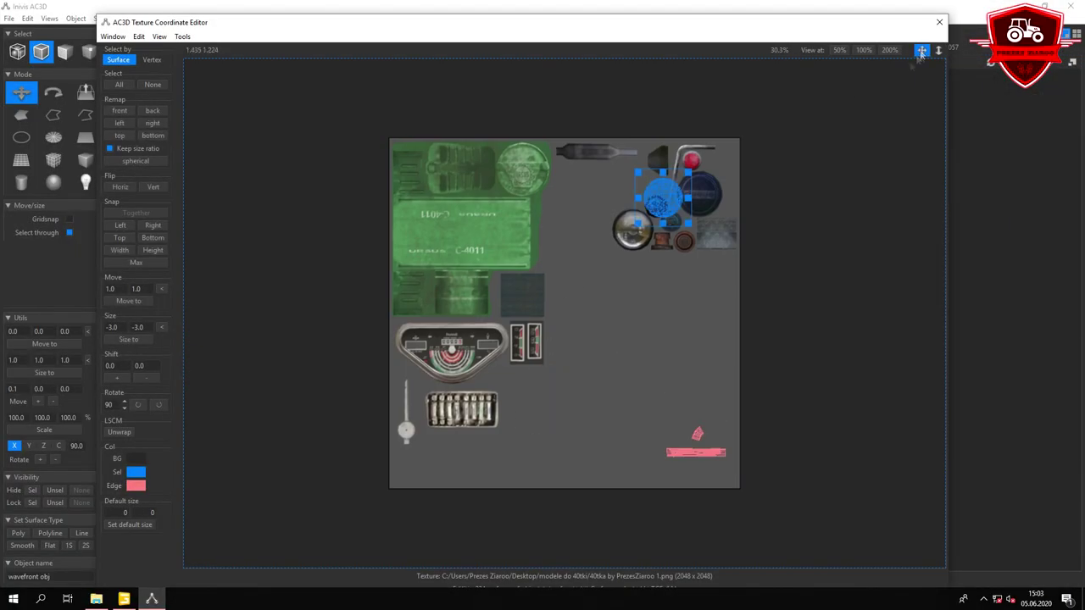
Shrink and center the round knob UV island on the black ball.
left_click(921, 50)
left_click_drag(591, 108, 552, 235)
left_click_drag(677, 290, 597, 290)
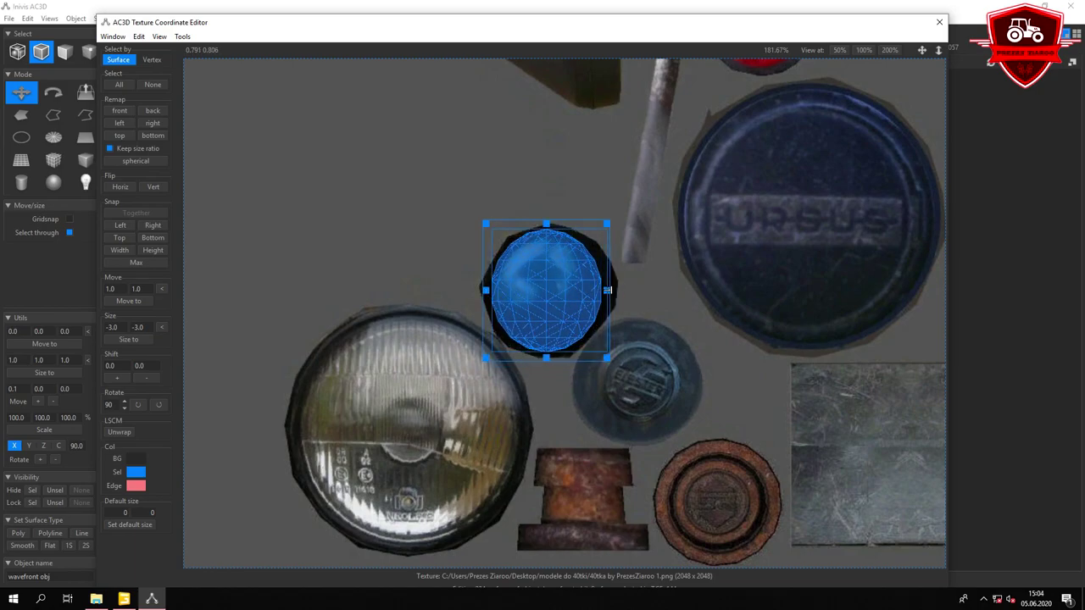
scroll(488, 290, "down", 5)
Move and tilt the long bar UV island onto the bent metal rod.
left_click(728, 332)
scroll(731, 398, "up", 5)
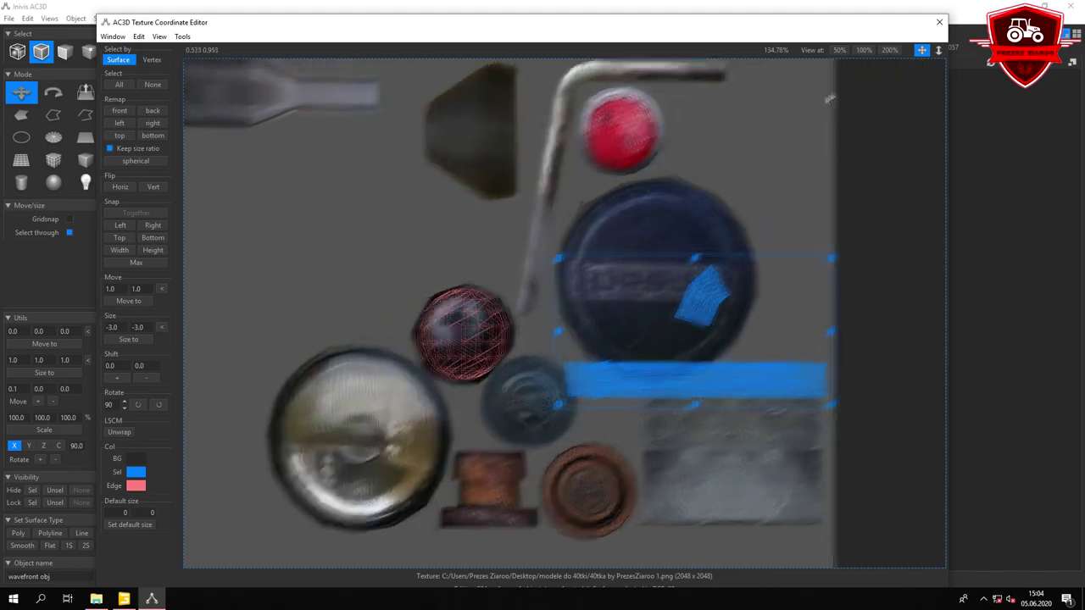
left_click_drag(730, 399, 657, 214)
right_click_drag(657, 214, 611, 155)
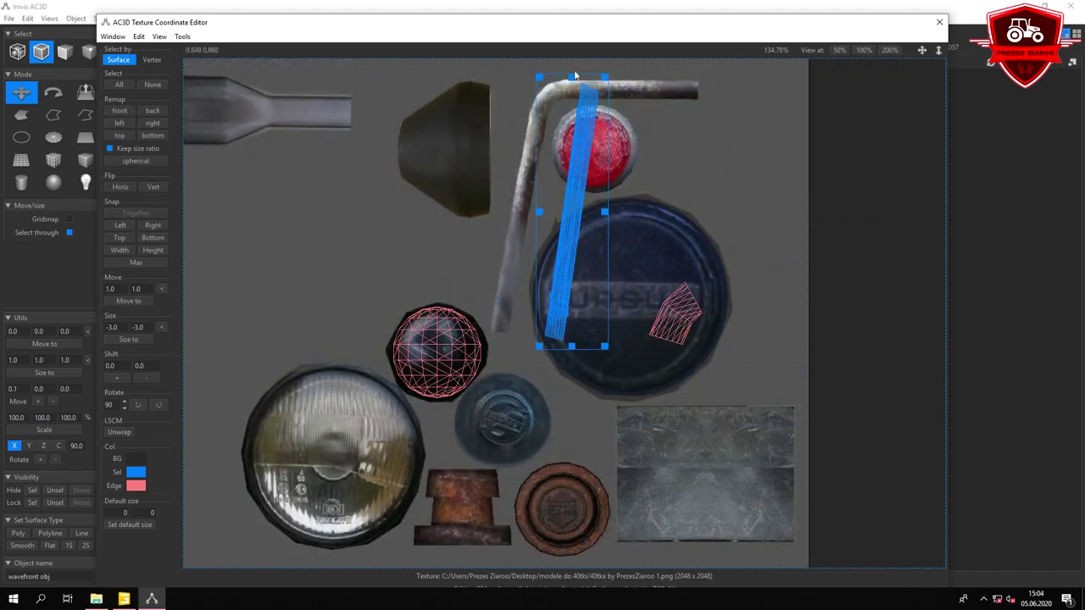
scroll(535, 188, "up", 1)
Place the small piece on the red button and align the bar along the rod's straight part.
left_click_drag(674, 314, 627, 165)
scroll(551, 423, "up", 1)
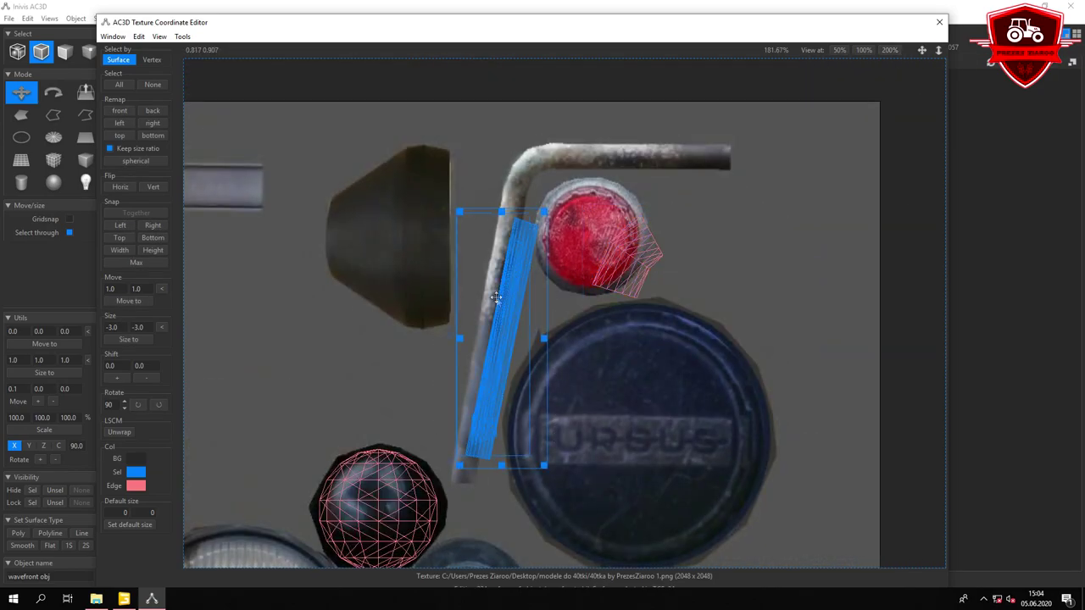
right_click_drag(499, 302, 486, 455)
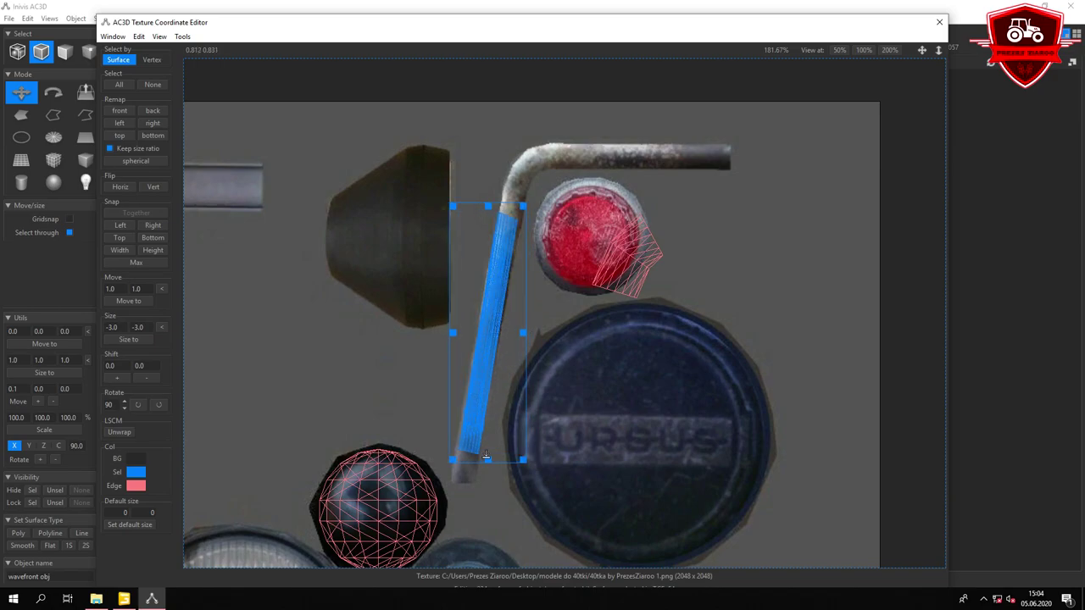
left_click(622, 259)
left_click(651, 277)
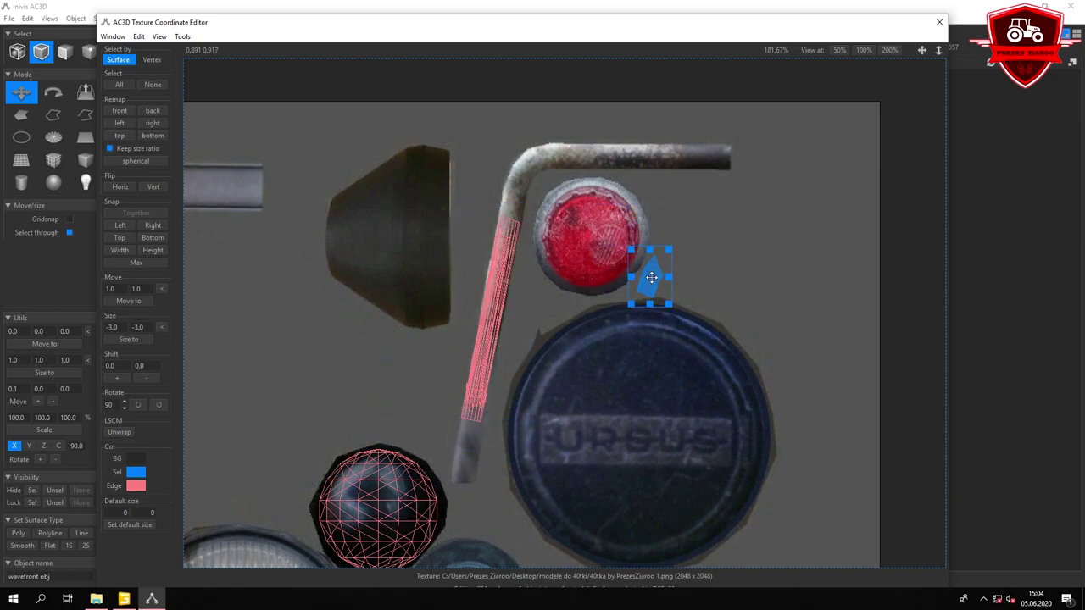
left_click(939, 22)
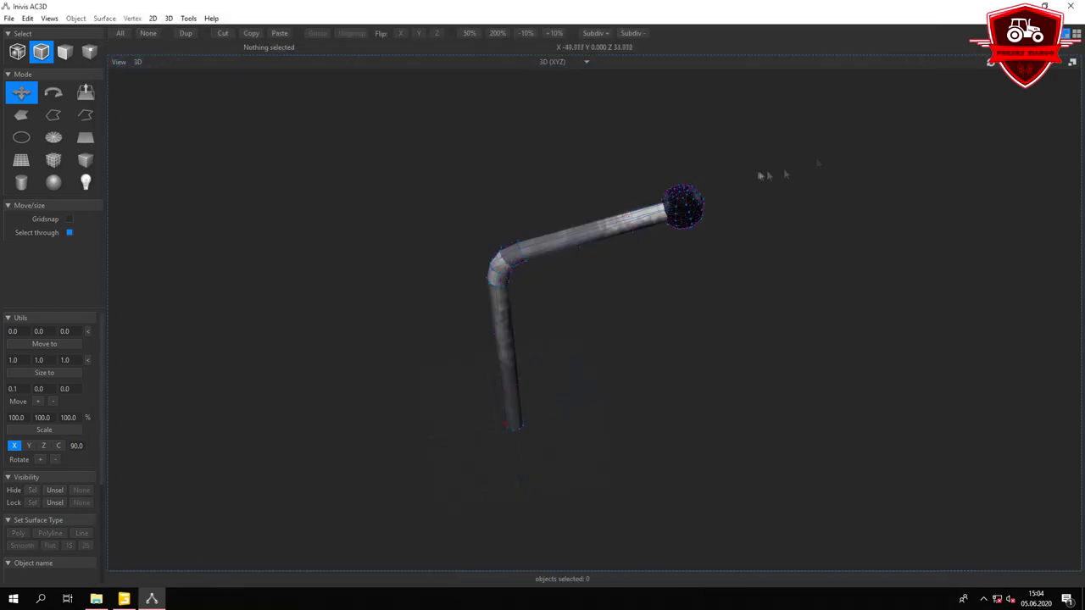
Turn the lever model around to check its remapped texture at the pipe bend.
left_click_drag(547, 215, 588, 199)
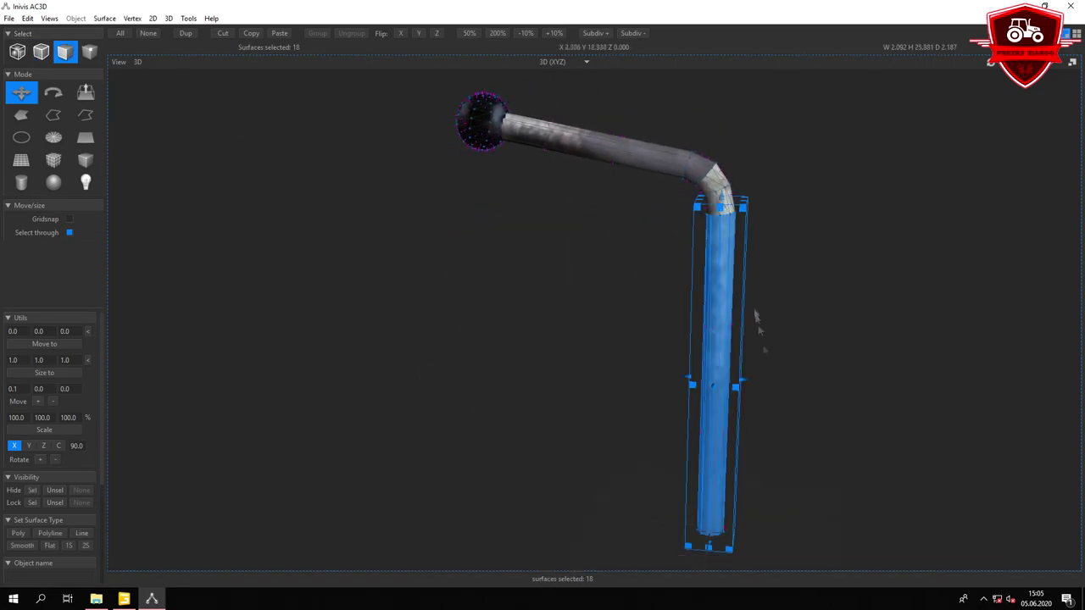
scroll(702, 165, "up", 5)
left_click(569, 331)
left_click(577, 259)
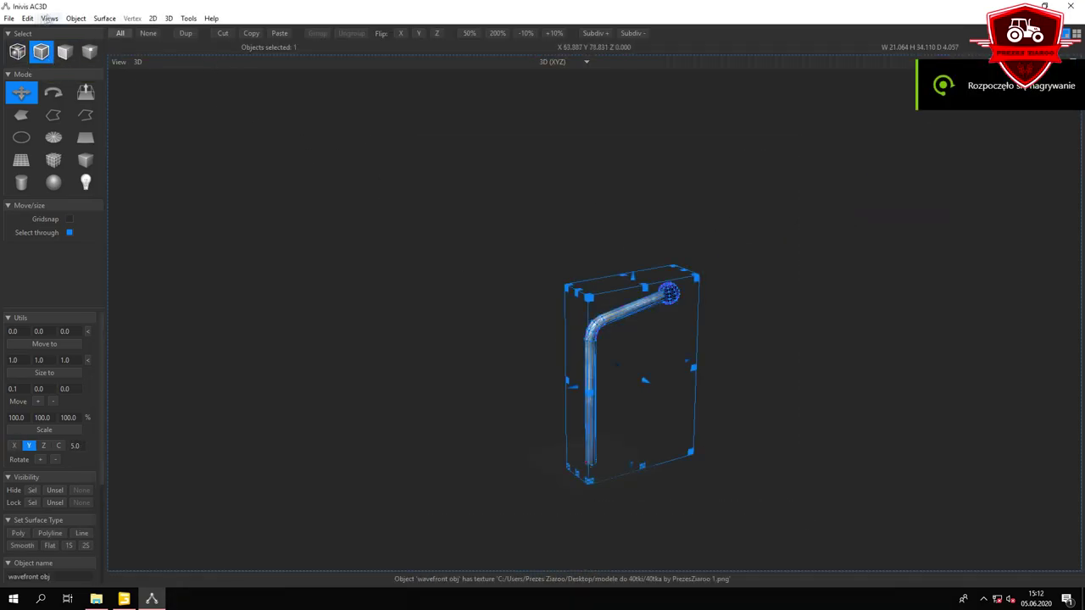
Export the lever as Wavefront OBJ into a new poprawione folder.
left_click(9, 18)
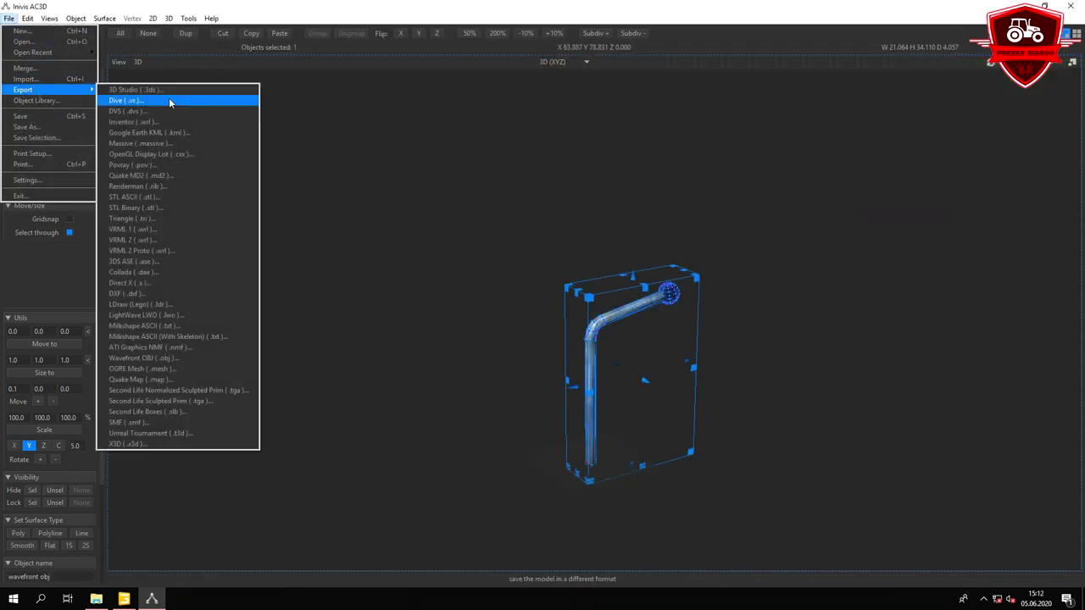
left_click(169, 100)
right_click(399, 212)
left_click(598, 333)
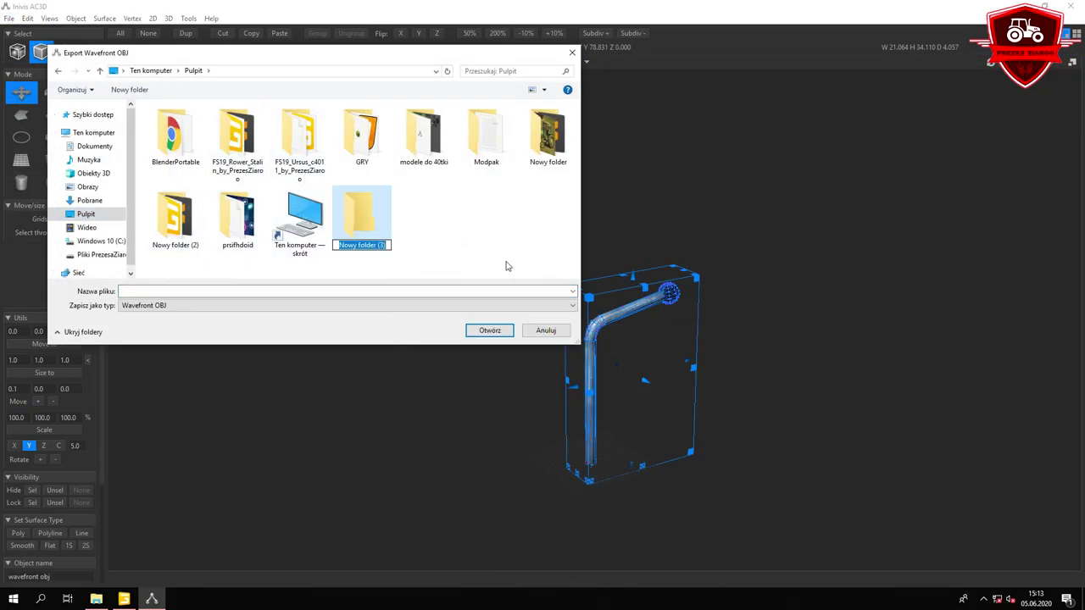
double_click(361, 216)
left_click(215, 289)
type("wajcga biegi")
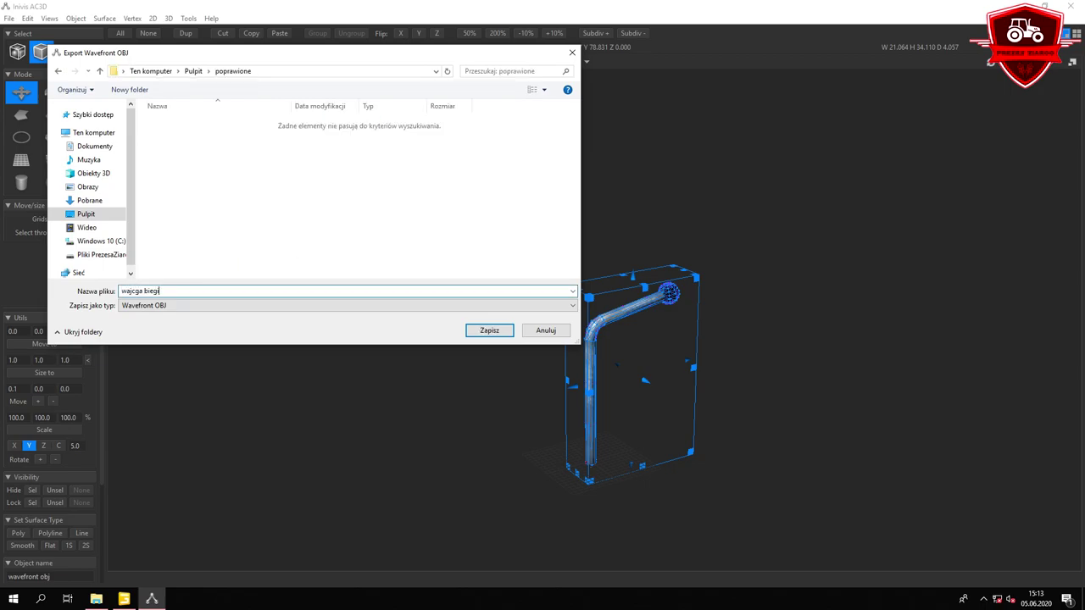
key("Return")
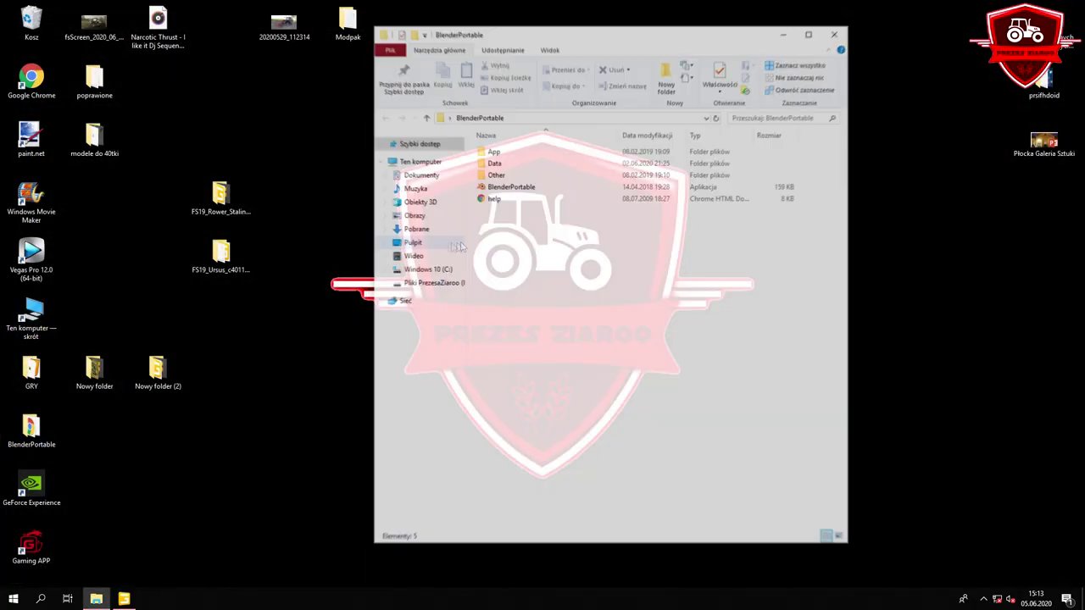
In Blender, delete the default cube, import the lever OBJ, and choose I3D export.
key("Delete")
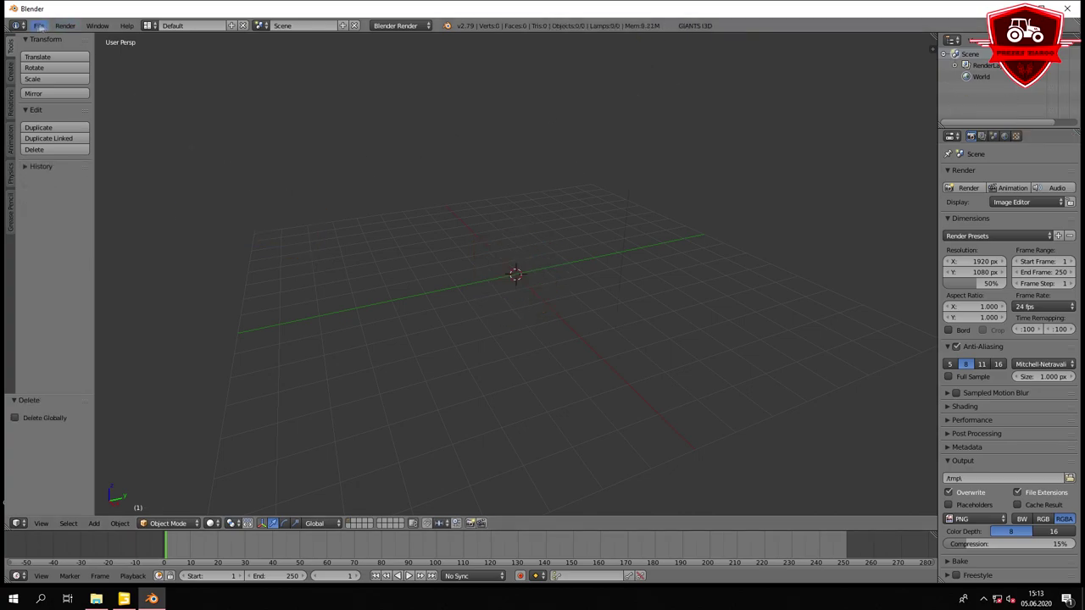
left_click(39, 26)
left_click(78, 251)
double_click(180, 93)
left_click(39, 25)
left_click(195, 352)
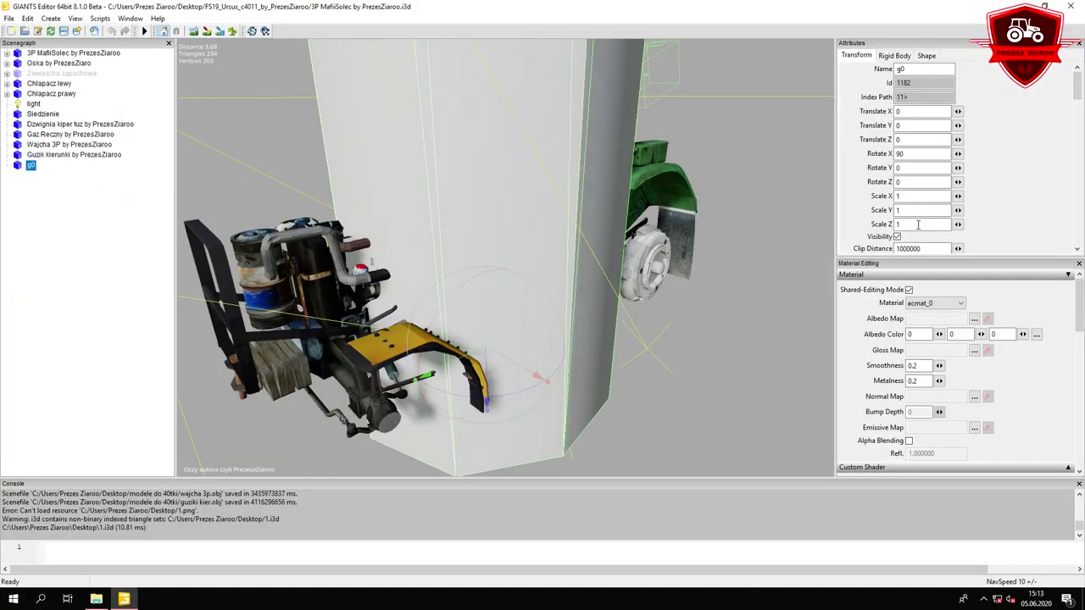
Set the lever's Albedo Map to a texture from the Ursus 40tkaPrezesZiaroo folder.
left_click(973, 318)
double_click(305, 177)
double_click(169, 155)
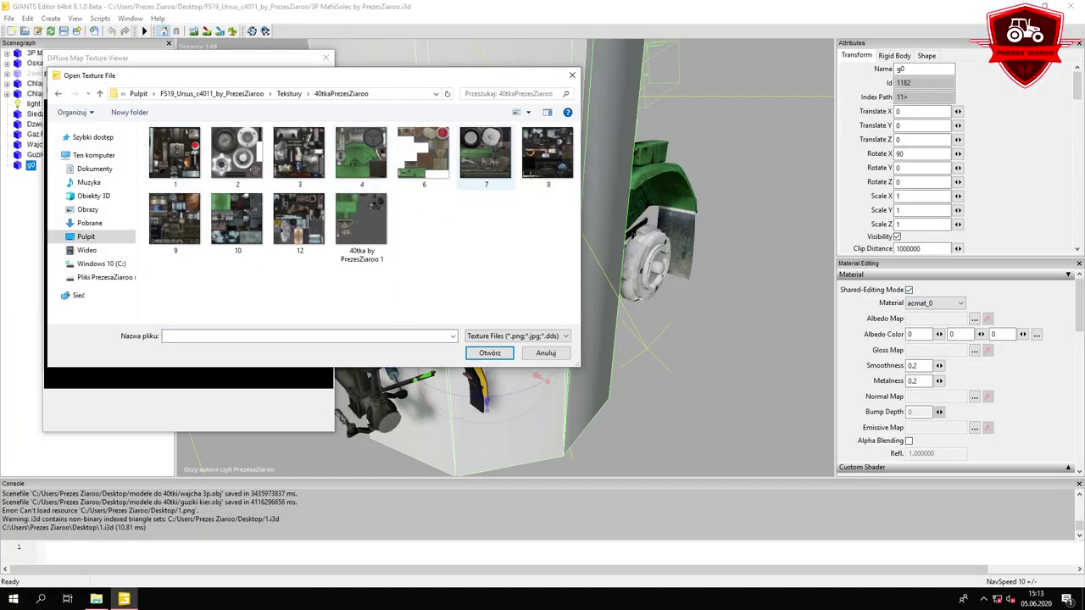
double_click(360, 218)
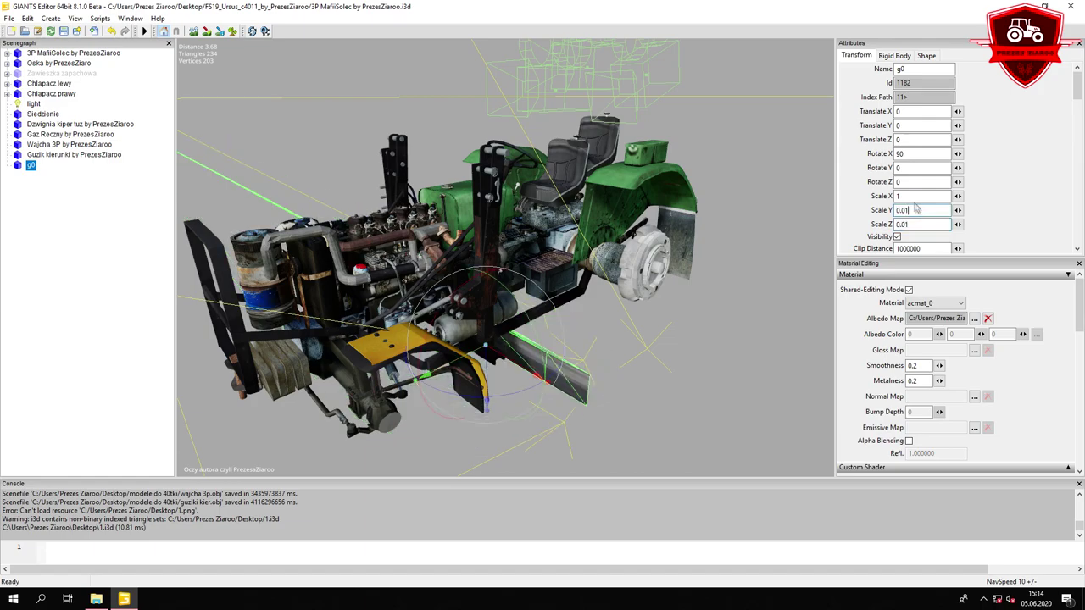
Untick Rigid Body and freeze the lever's transformations.
scroll(896, 222, "down", 2)
left_click(897, 232)
left_click(27, 18)
left_click(51, 103)
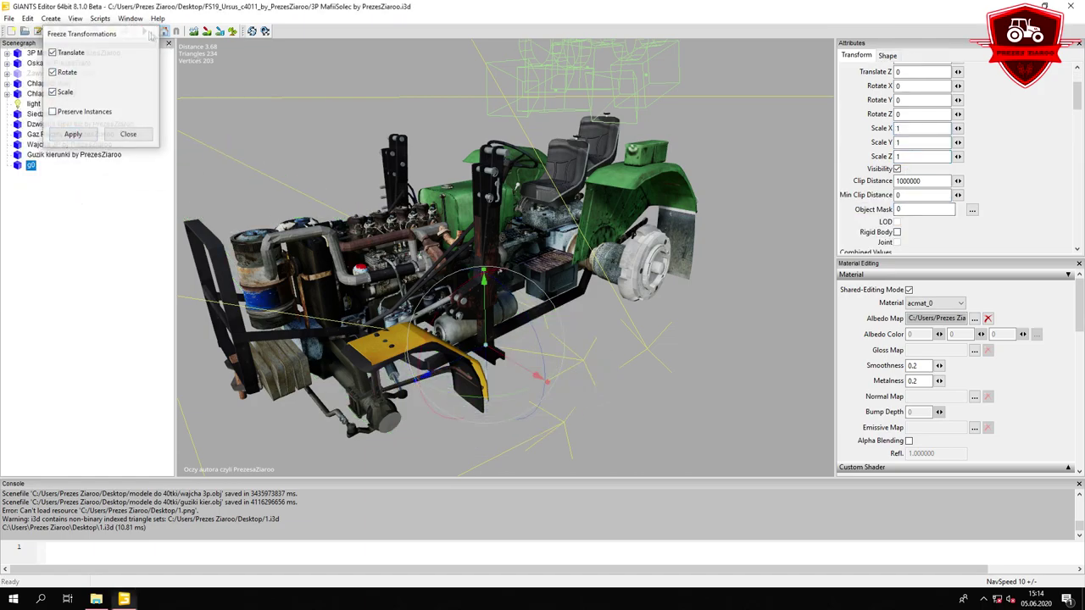
key("f")
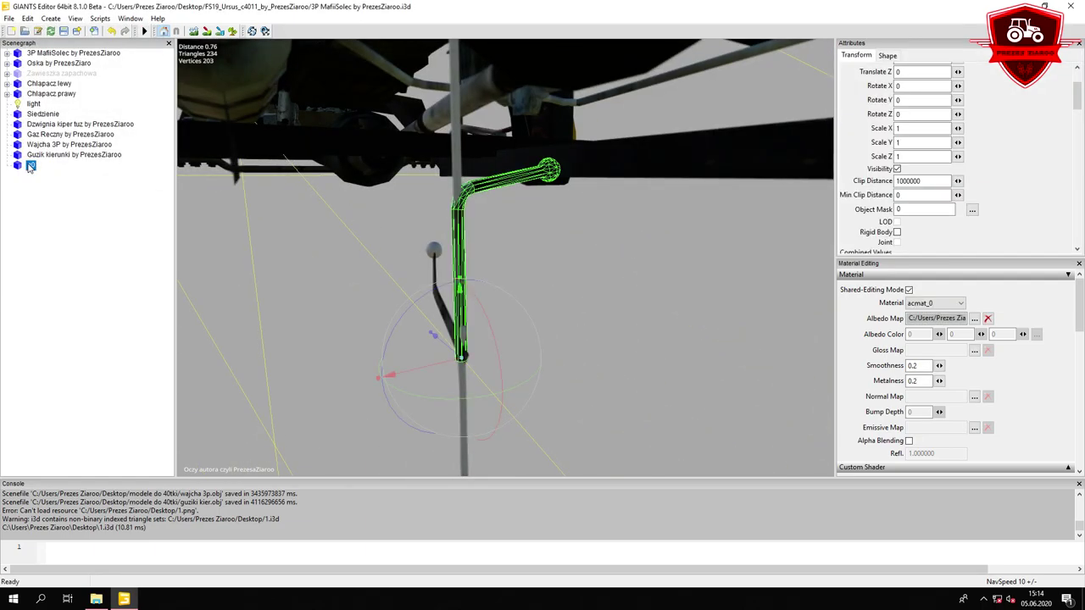
Move the new lever under Biegi and delete the old Wajcha 3P lever.
left_click_drag(30, 167, 48, 85)
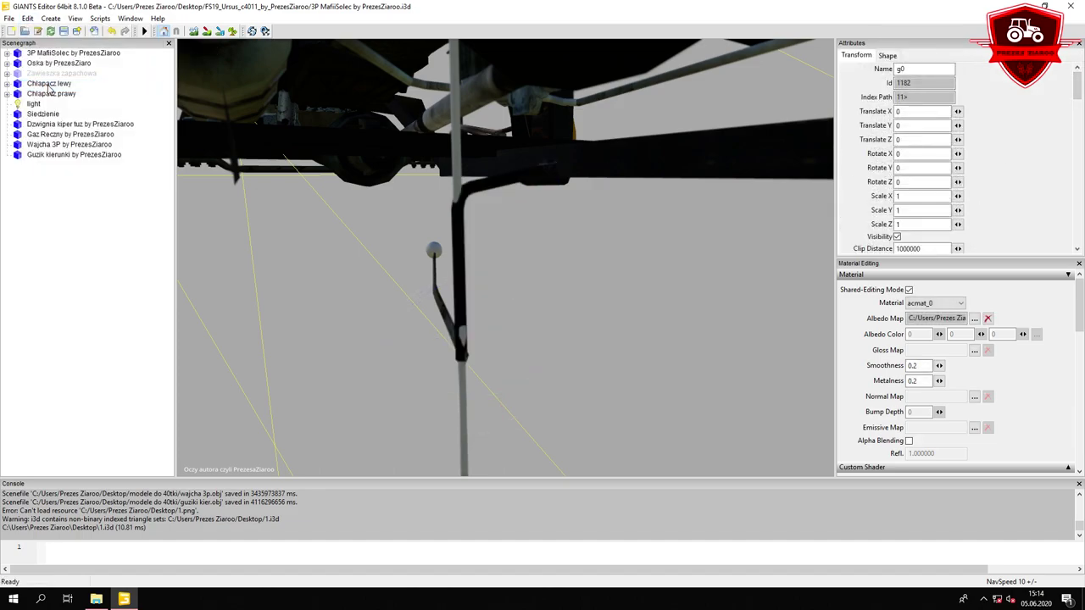
left_click_drag(41, 144, 15, 56)
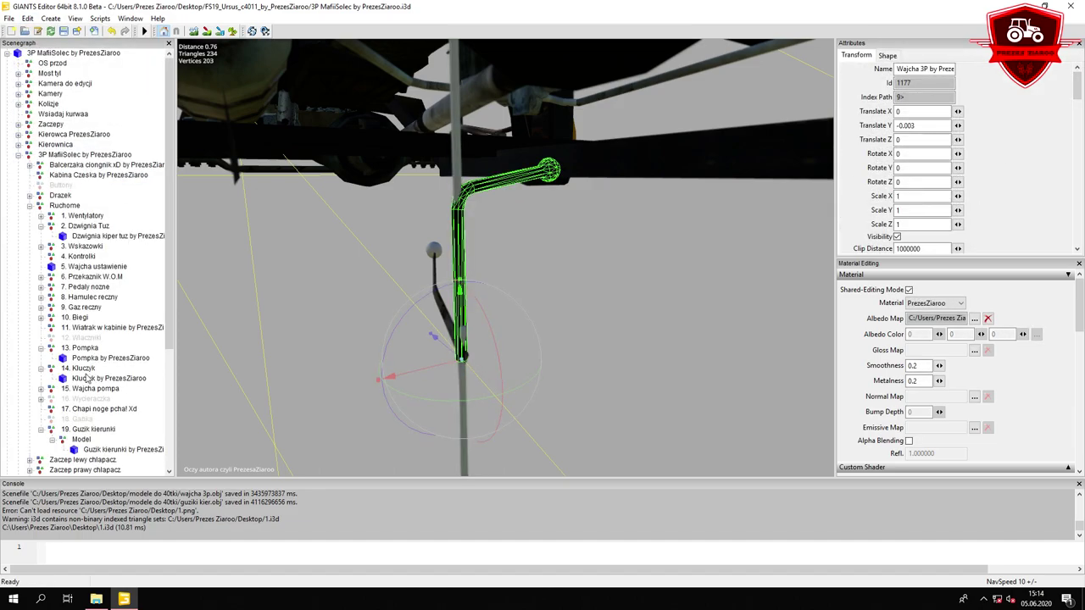
left_click(95, 346)
key("f")
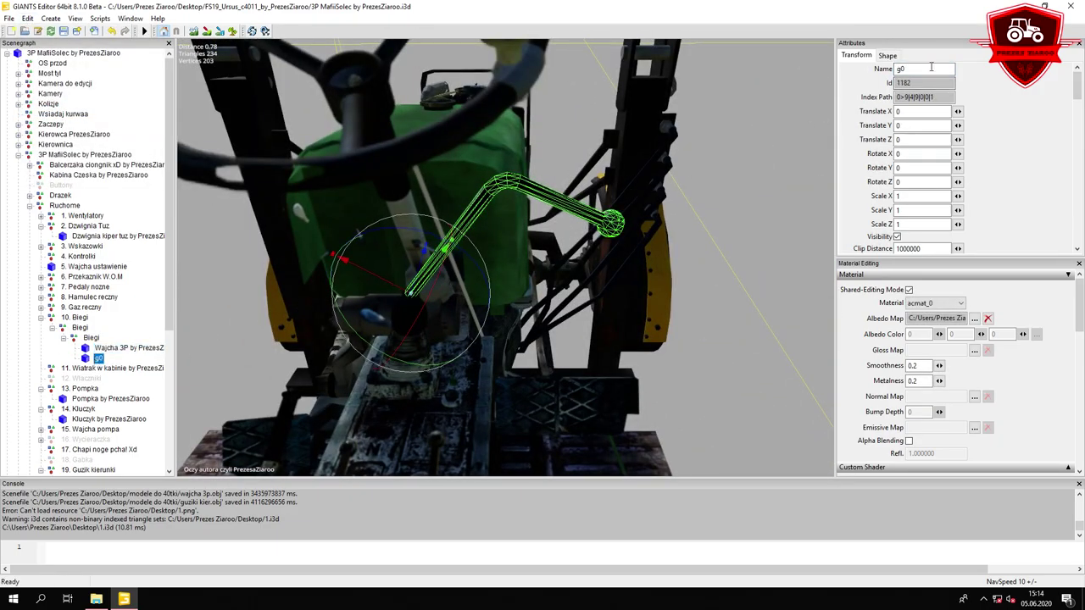
key("Delete")
key("f")
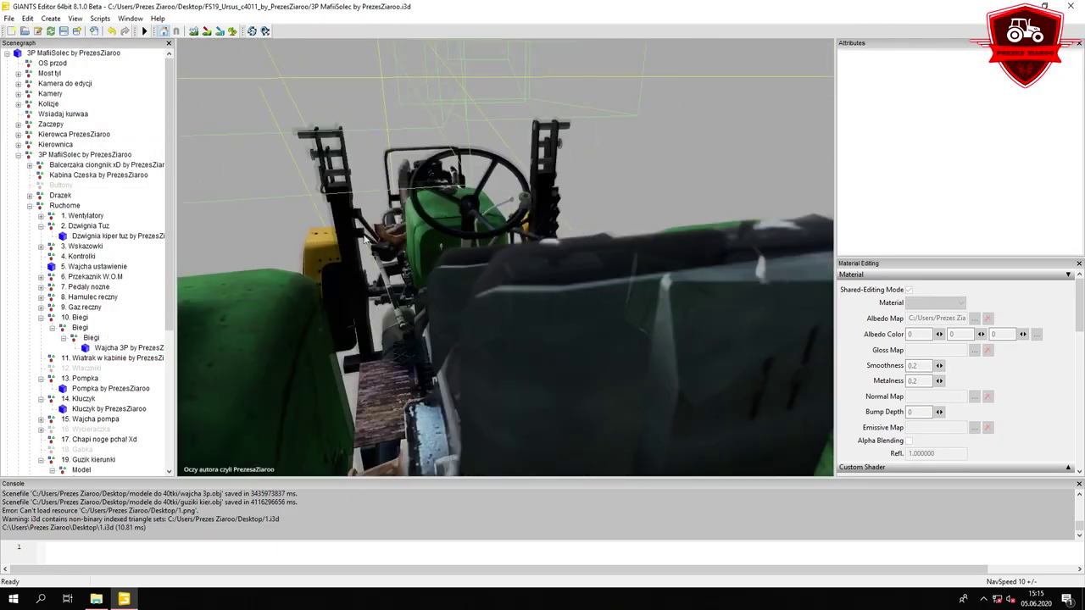
middle_click_drag(573, 233, 435, 204)
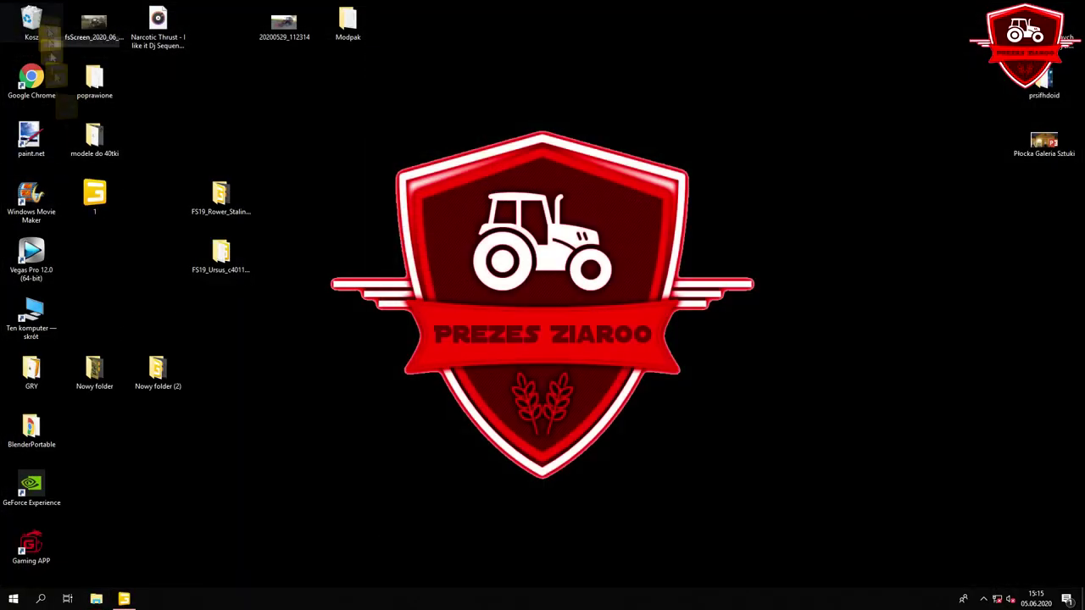
Refresh the desktop and open the cala 40 model in AC3D.
right_click(233, 78)
left_click(263, 110)
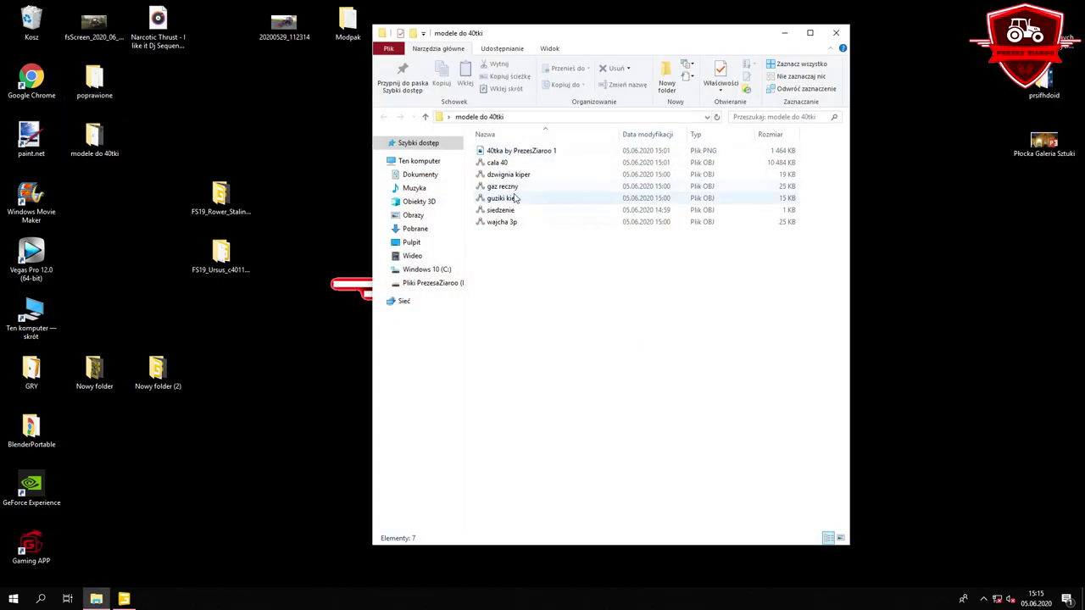
double_click(500, 161)
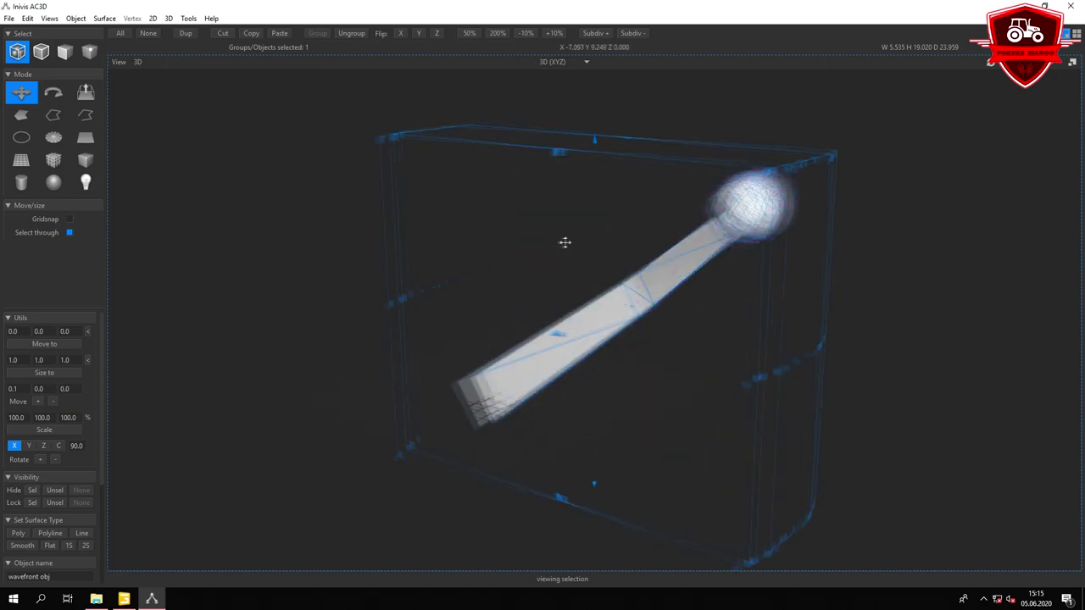
In the Texture Coordinate Editor, stretch, narrow and rotate the ball UVs onto the dark knob.
left_click(76, 18)
left_click(242, 54)
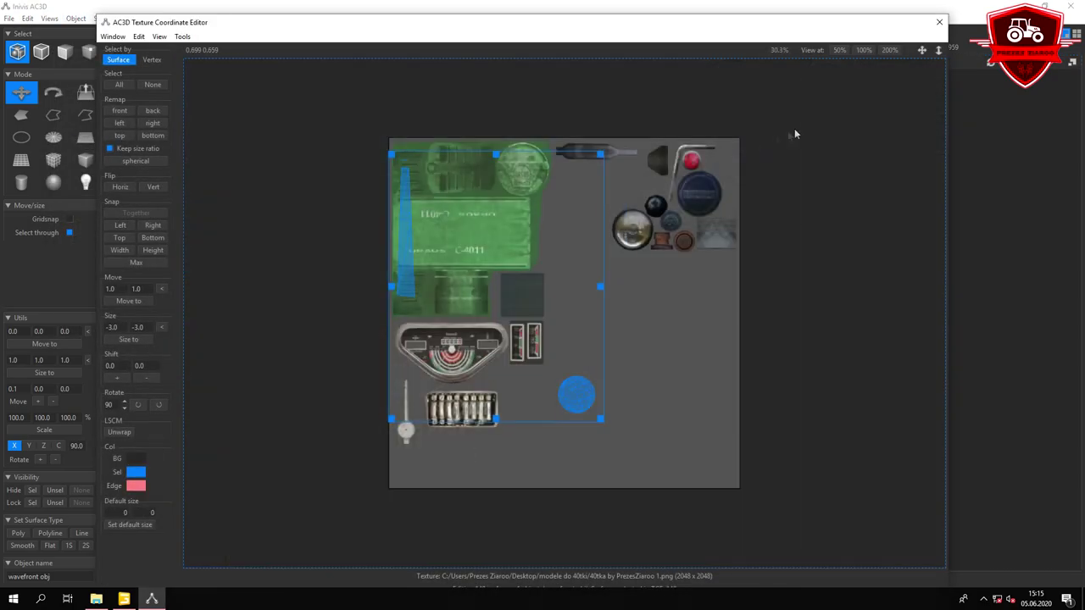
left_click(590, 431)
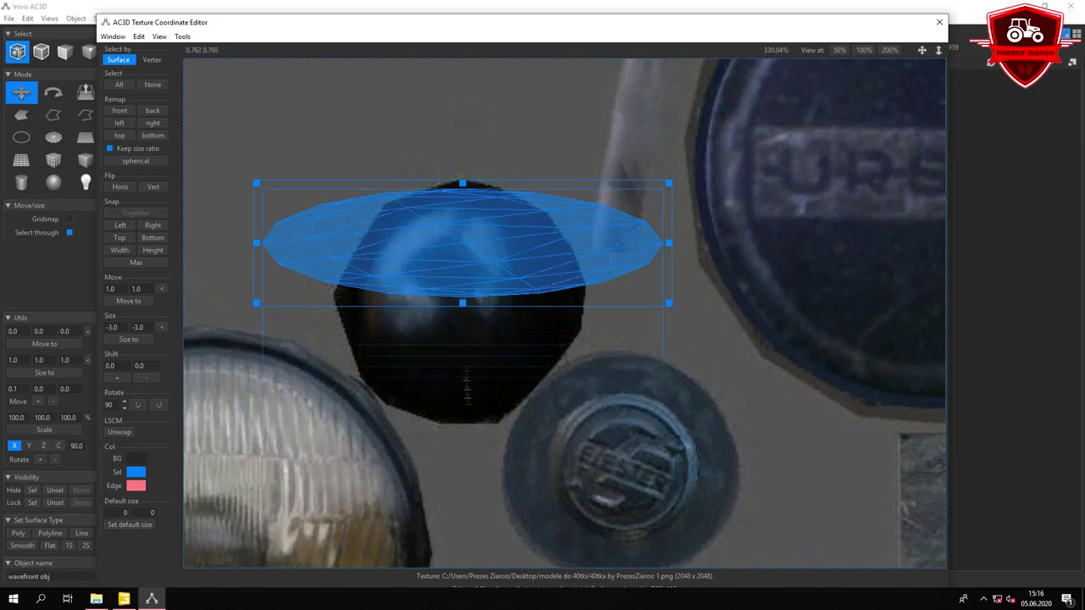
left_click_drag(462, 302, 461, 416)
left_click_drag(669, 300, 591, 302)
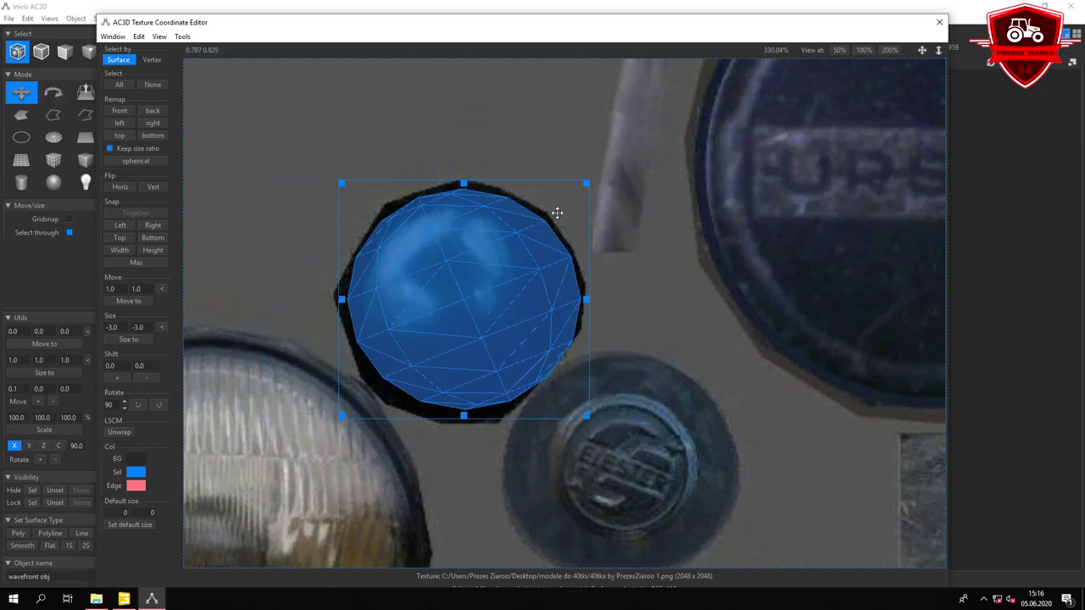
left_click_drag(580, 186, 574, 188)
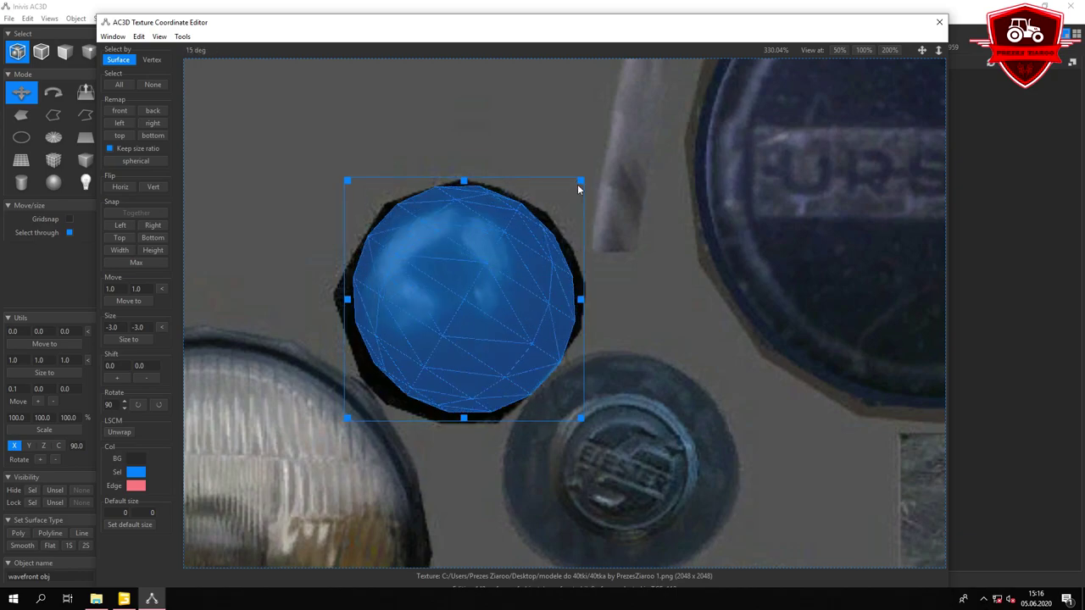
Move the lever shaft's UV strip up toward the top of the texture.
scroll(453, 285, "down", 5)
scroll(449, 293, "down", 2)
left_click(309, 330)
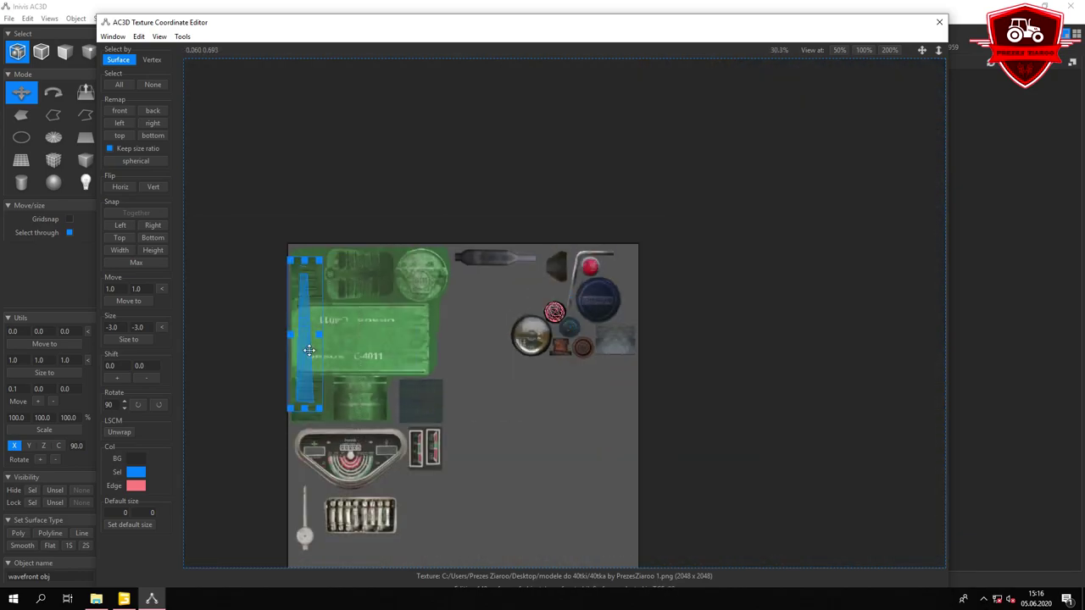
scroll(309, 330, "up", 5)
left_click_drag(347, 329, 398, 245)
left_click_drag(349, 134, 415, 160)
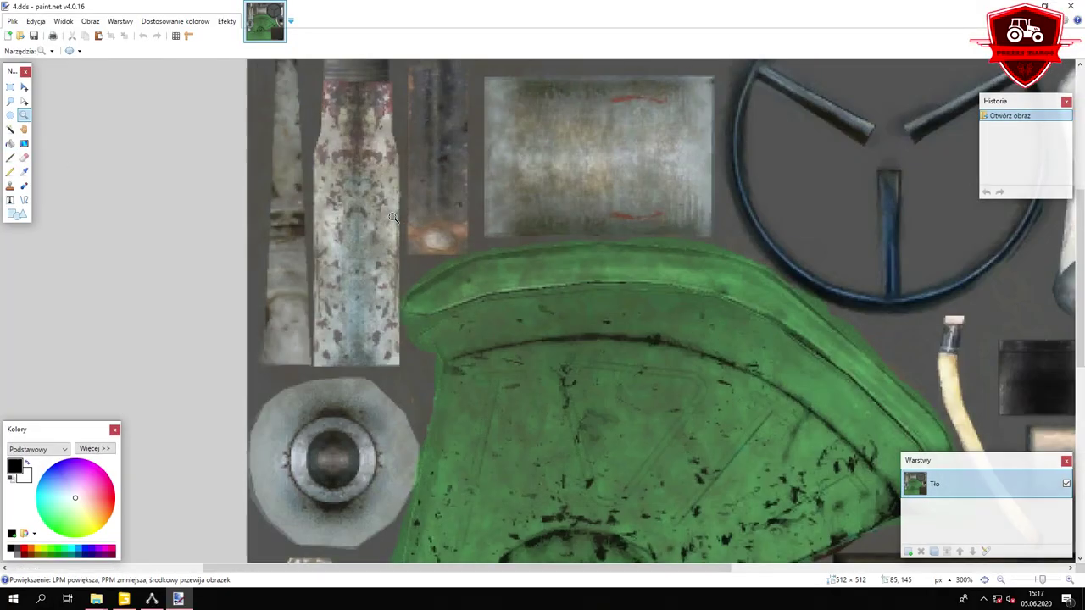
Open the atlas PNG from modele do 40tki in paint.net and paste the strip top-left.
scroll(393, 218, "up", 3)
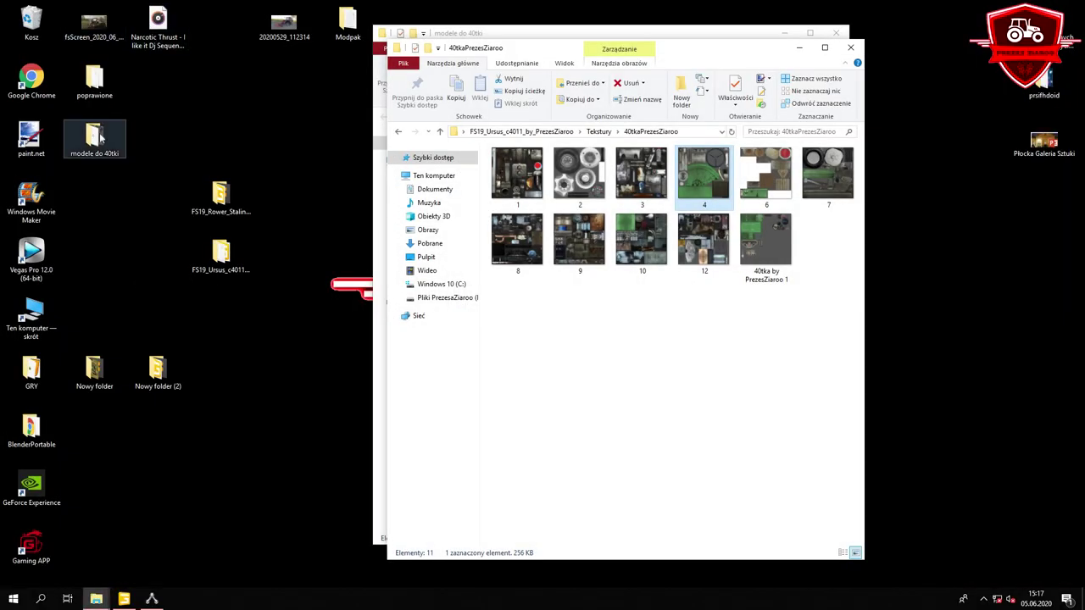
double_click(99, 140)
right_click(508, 148)
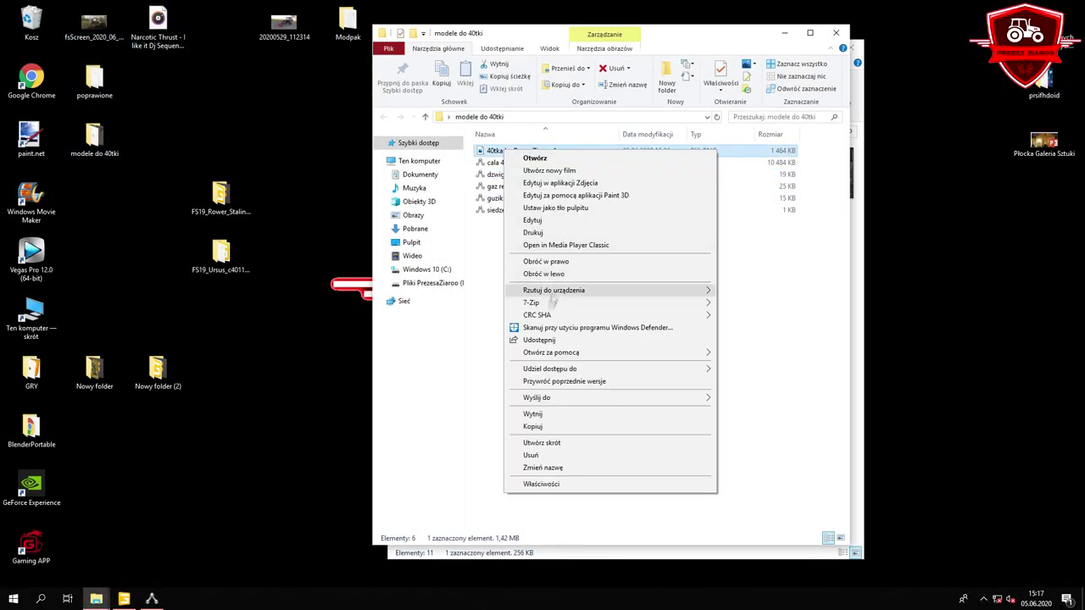
mouse_move(557, 339)
left_click(746, 418)
key("ctrl+v")
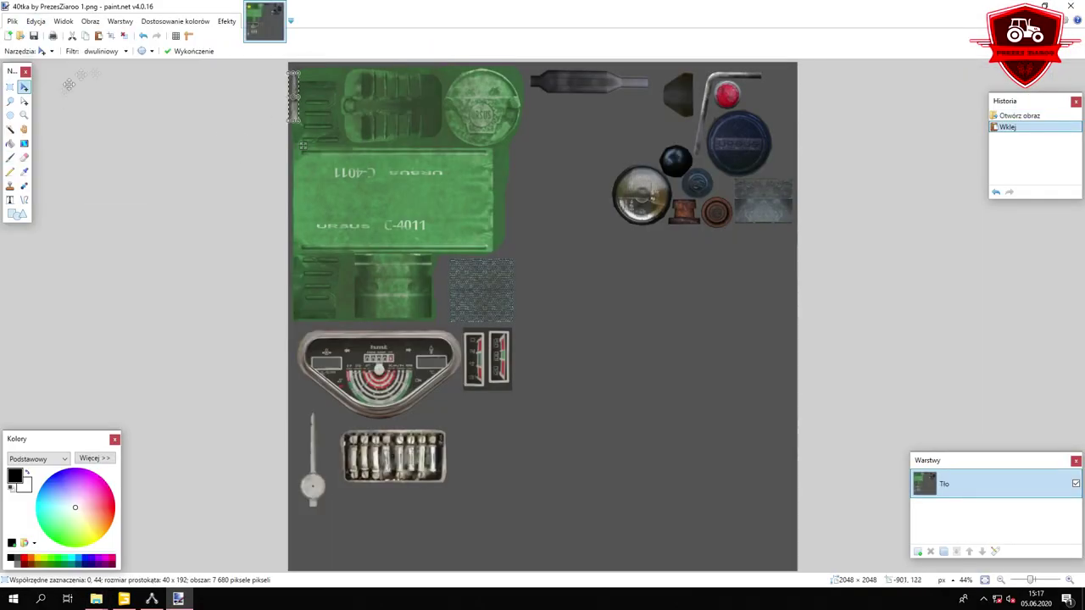
left_click_drag(783, 82, 780, 78)
left_click(12, 20)
Save the atlas as DDS in the 40tkaPrezesZiaroo Tekstury folder.
left_click(34, 97)
left_click(12, 20)
left_click(38, 109)
left_click(63, 233)
double_click(279, 136)
double_click(170, 155)
left_click(549, 325)
left_click(136, 395)
left_click(466, 350)
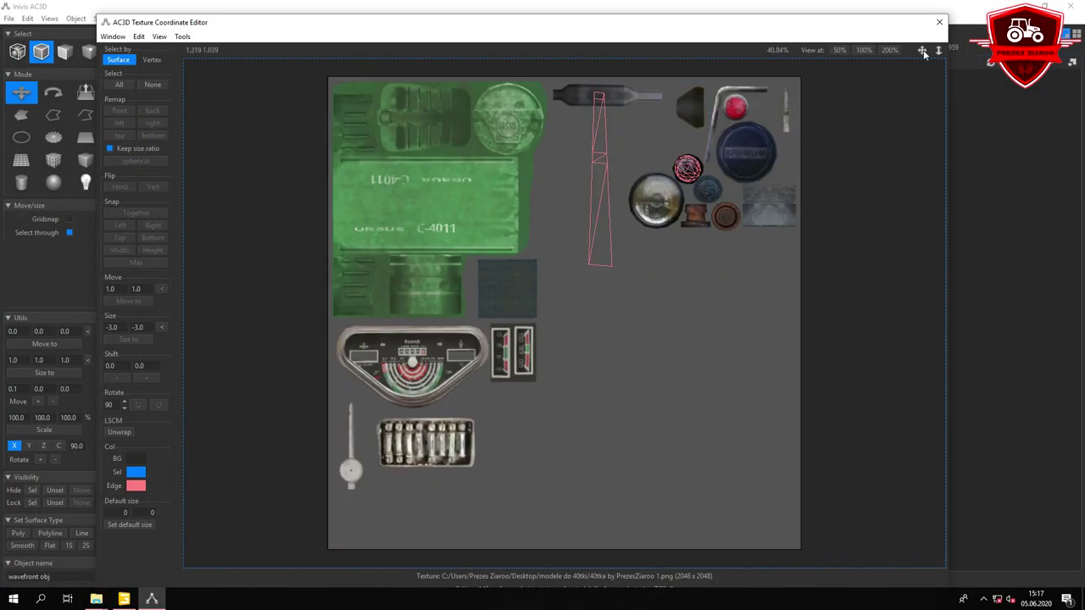
Pull the shaft UVs' left and right edges inward to fit the thin pale strip.
scroll(519, 356, "up", 3)
scroll(518, 356, "up", 3)
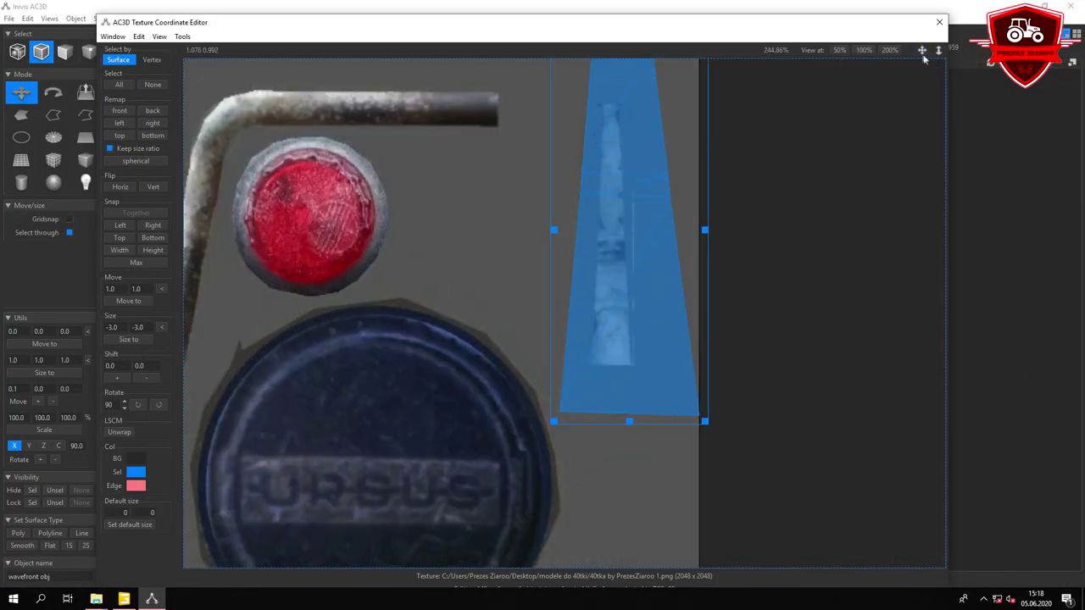
scroll(525, 407, "down", 1)
left_click_drag(464, 305, 485, 305)
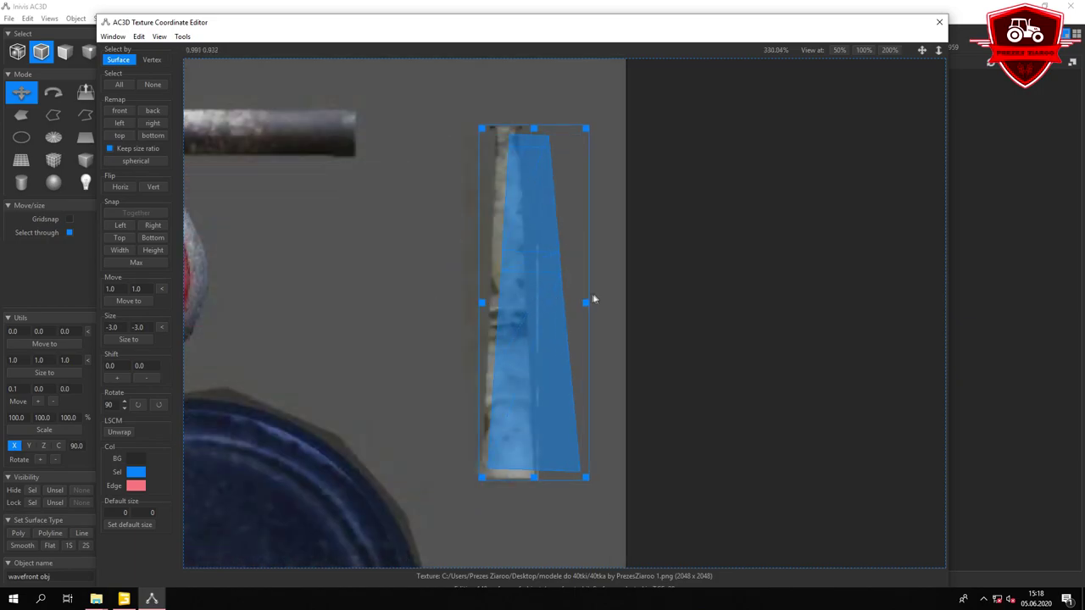
left_click_drag(588, 303, 554, 303)
scroll(455, 284, "up", 3)
middle_click_drag(466, 128, 489, 184)
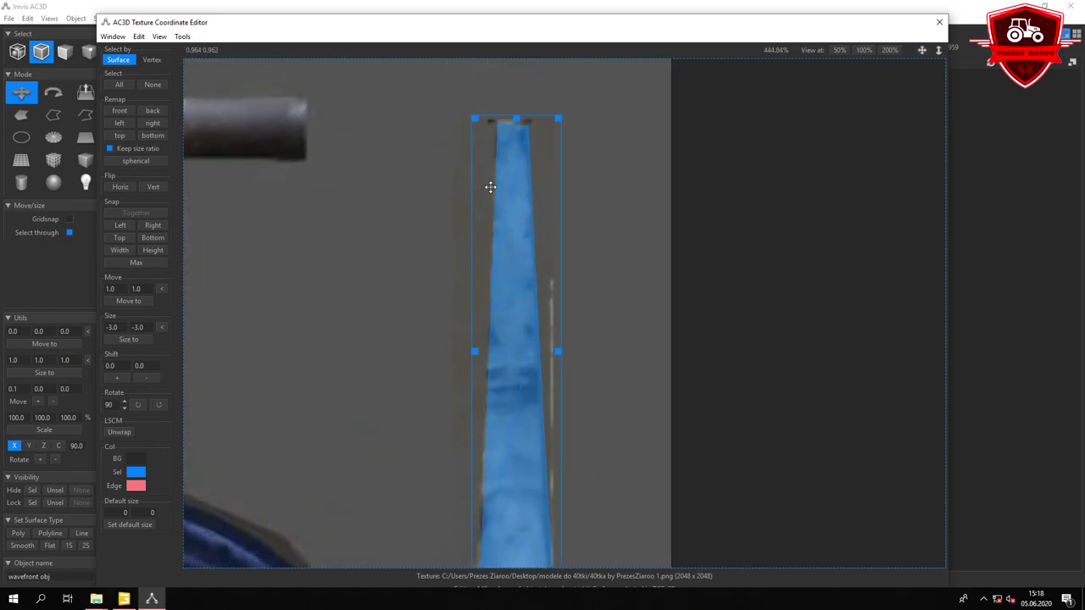
scroll(559, 339, "down", 2)
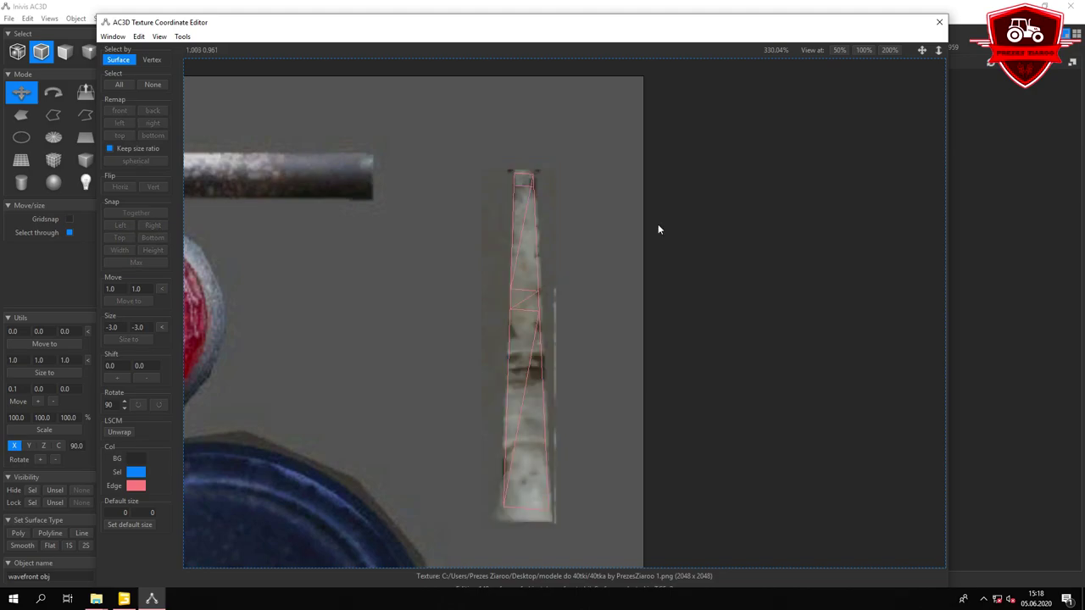
key("Escape")
left_click(8, 18)
Export the lever as a Wavefront OBJ file named wajcha.
mouse_move(51, 89)
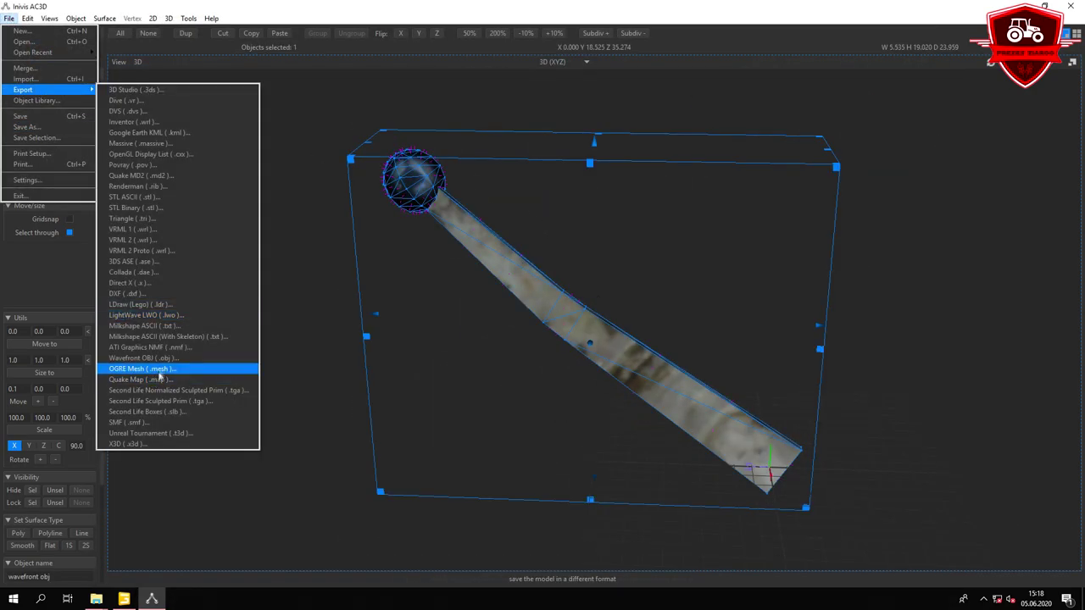
left_click(149, 357)
type("wajcha")
left_click(489, 329)
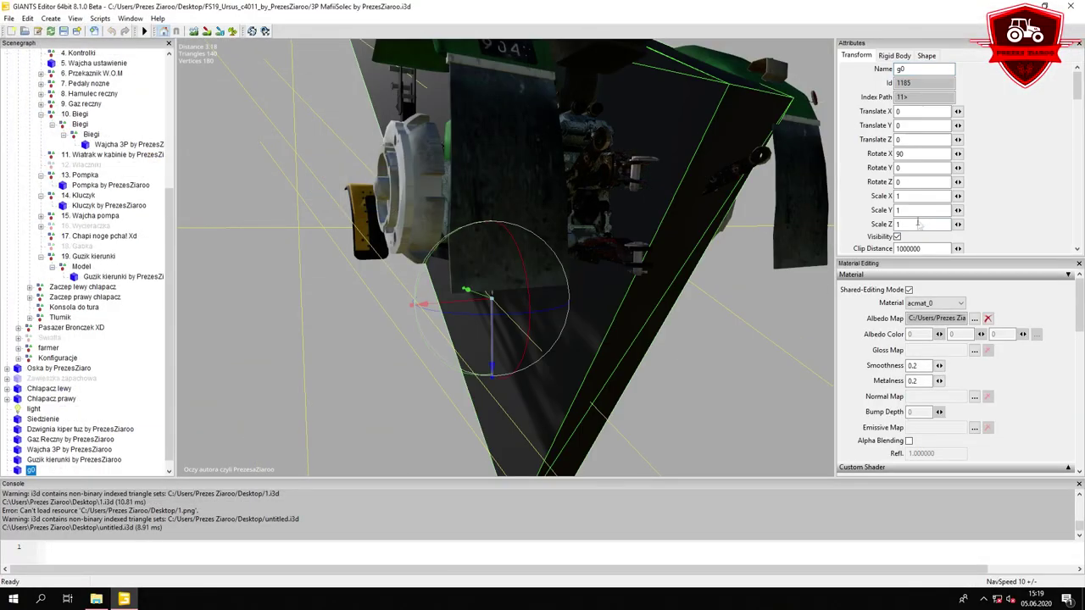
Enter 0.0 for Scale Z and delete the imported Dzwignia kiper tuz lever copy.
left_click(917, 223)
type("0.0")
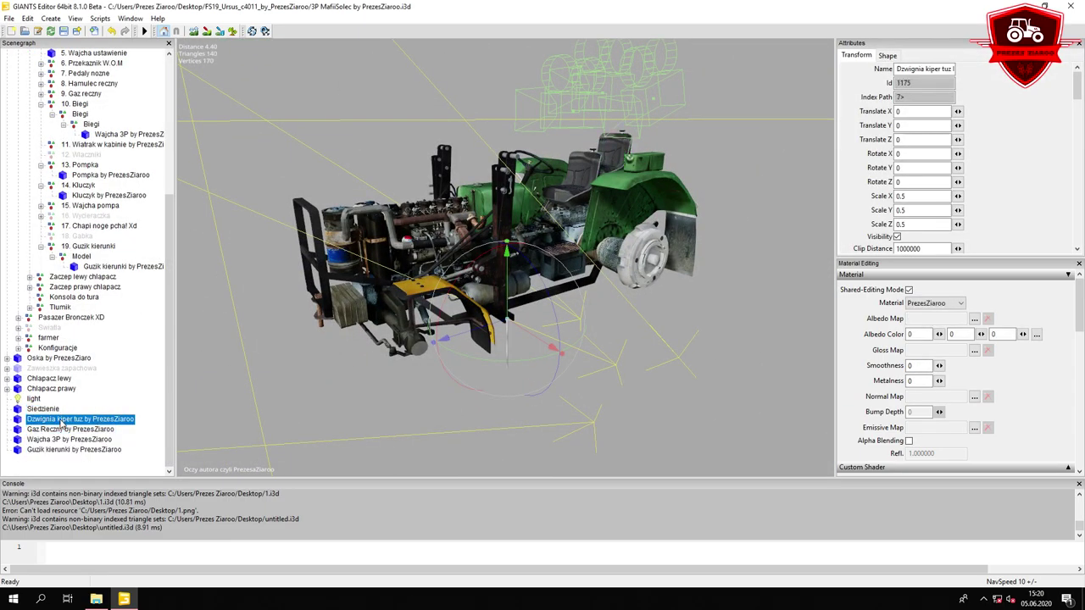
key("Delete")
left_click(51, 431)
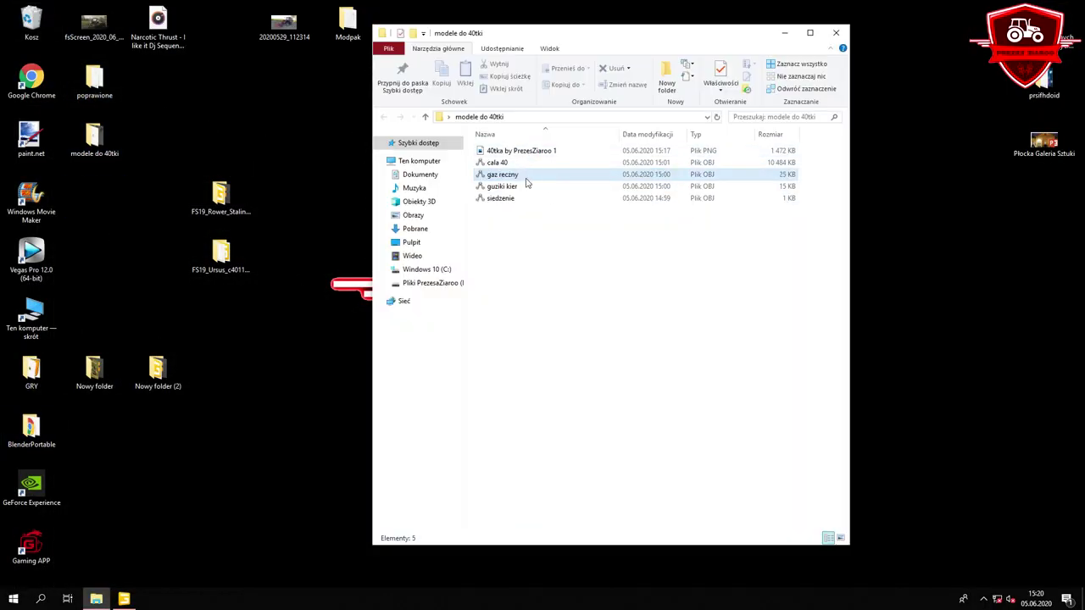
Open the lever model in AC3D's Texture Coordinate Editor.
double_click(508, 174)
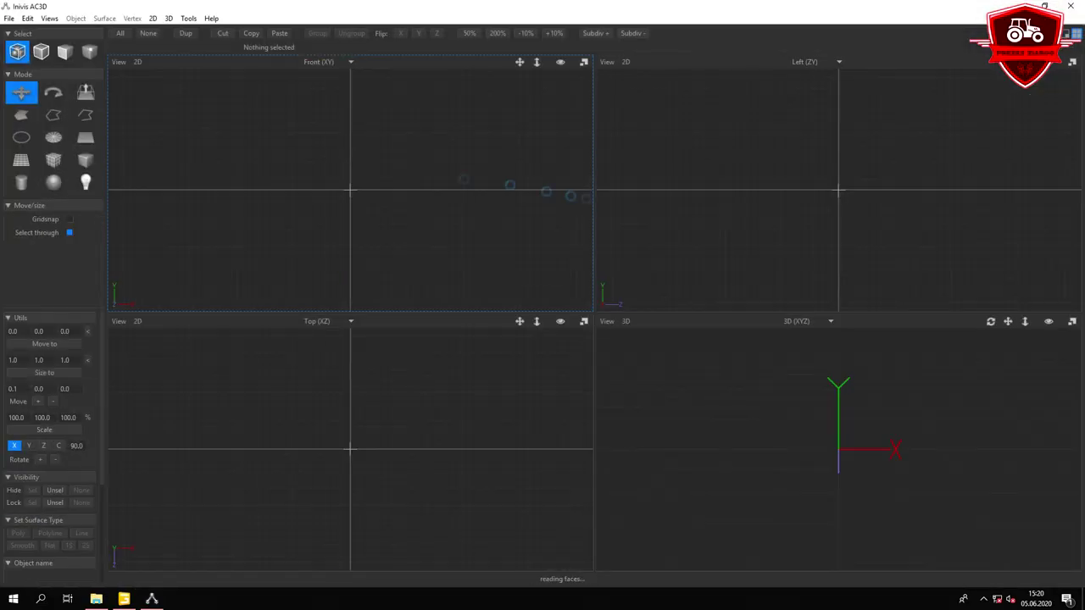
left_click(76, 19)
left_click(385, 176)
Reshape the knob UVs into a circle over the round dark knob image.
scroll(633, 234, "up", 7)
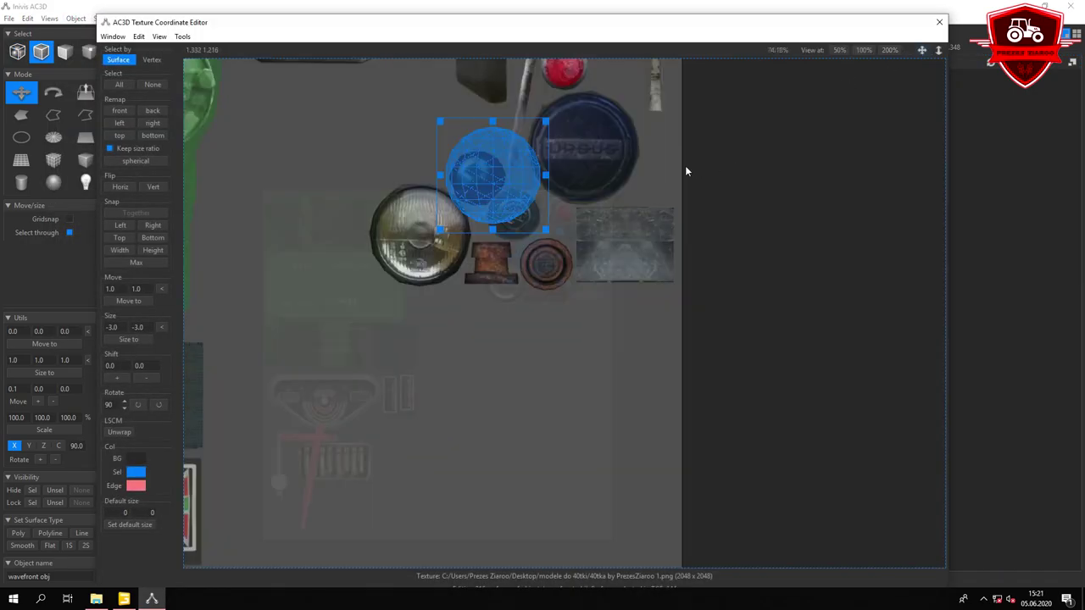
scroll(685, 165, "up", 2)
scroll(685, 166, "up", 1)
scroll(559, 310, "up", 3)
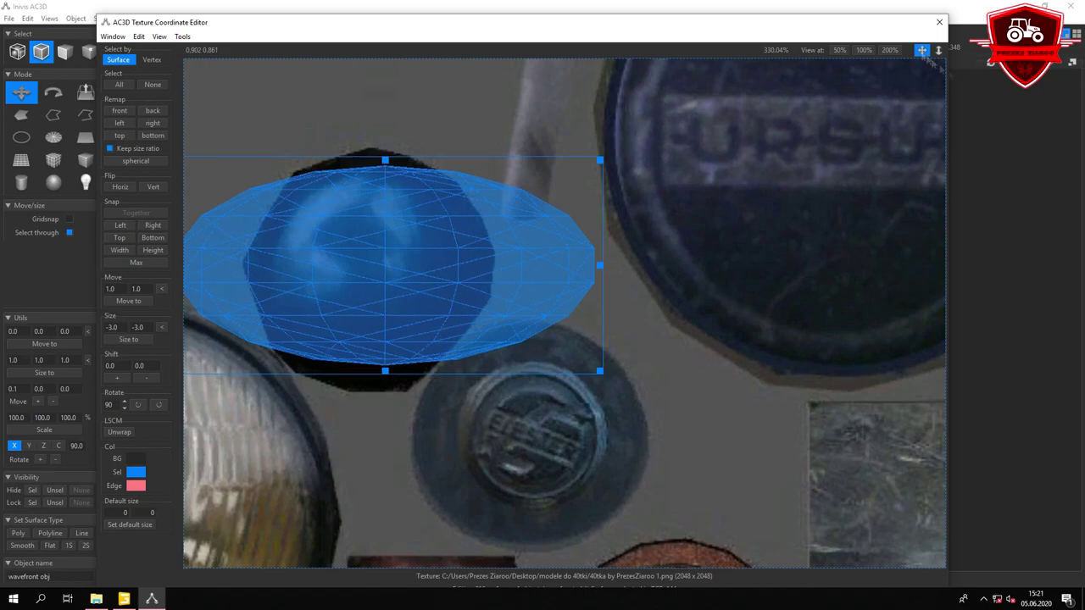
right_click_drag(388, 220, 528, 255)
left_click_drag(511, 426, 514, 423)
left_click_drag(304, 304, 409, 310)
left_click_drag(734, 305, 636, 311)
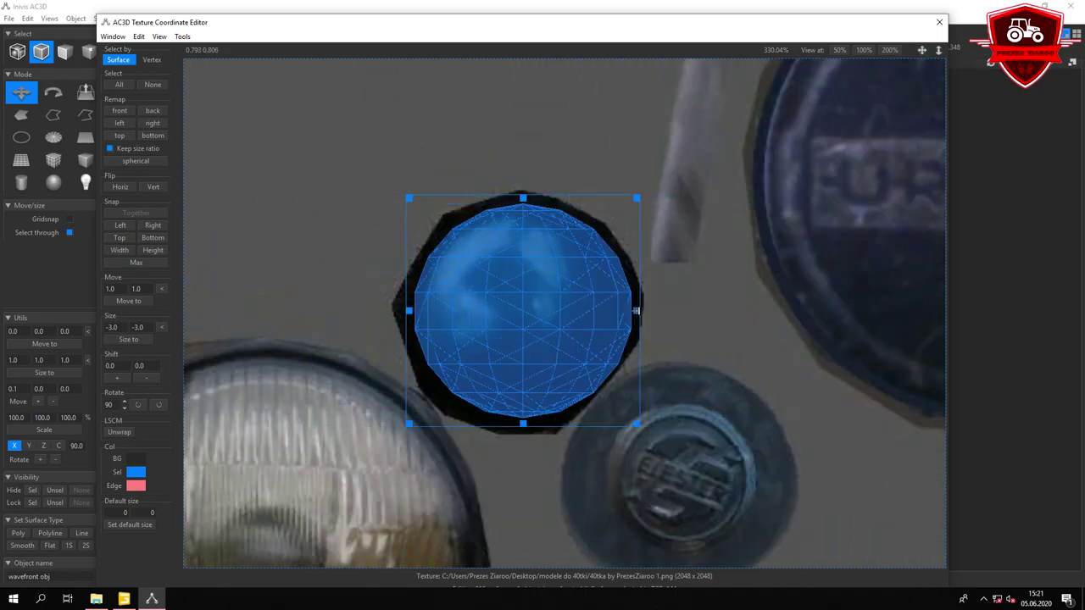
Remap the rod's faces and align them along the bent metal rod image.
scroll(322, 382, "down", 13)
scroll(271, 280, "up", 3)
scroll(203, 185, "down", 4)
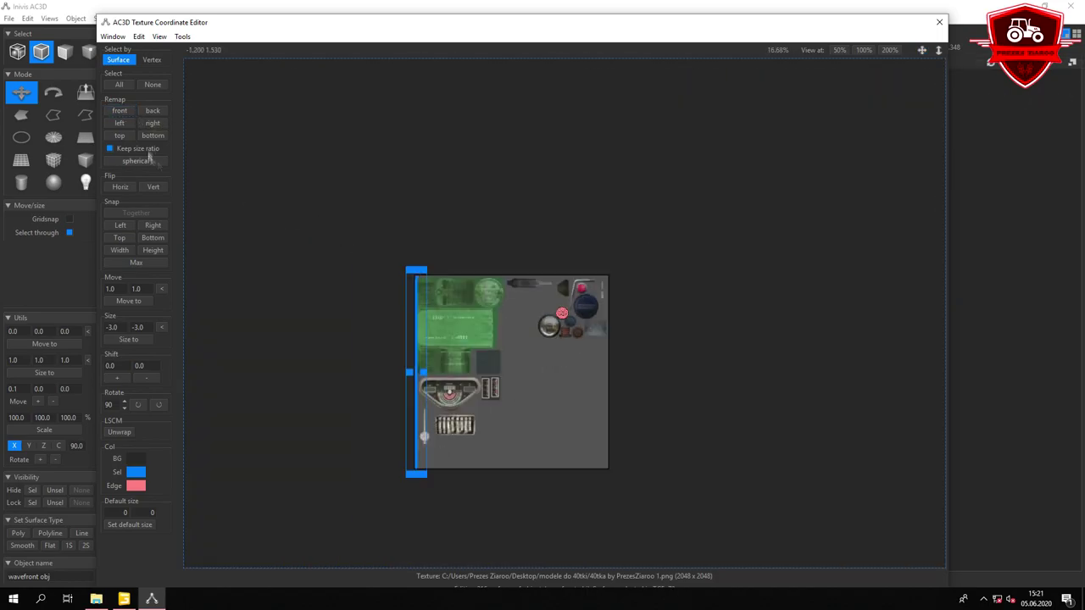
left_click(153, 123)
scroll(561, 312, "up", 3)
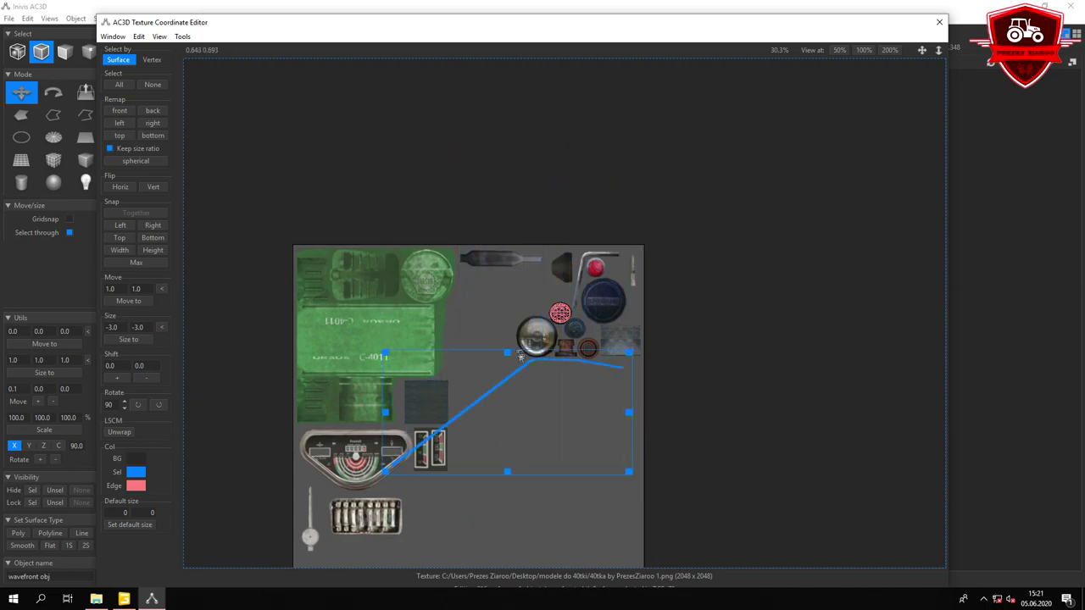
left_click(864, 50)
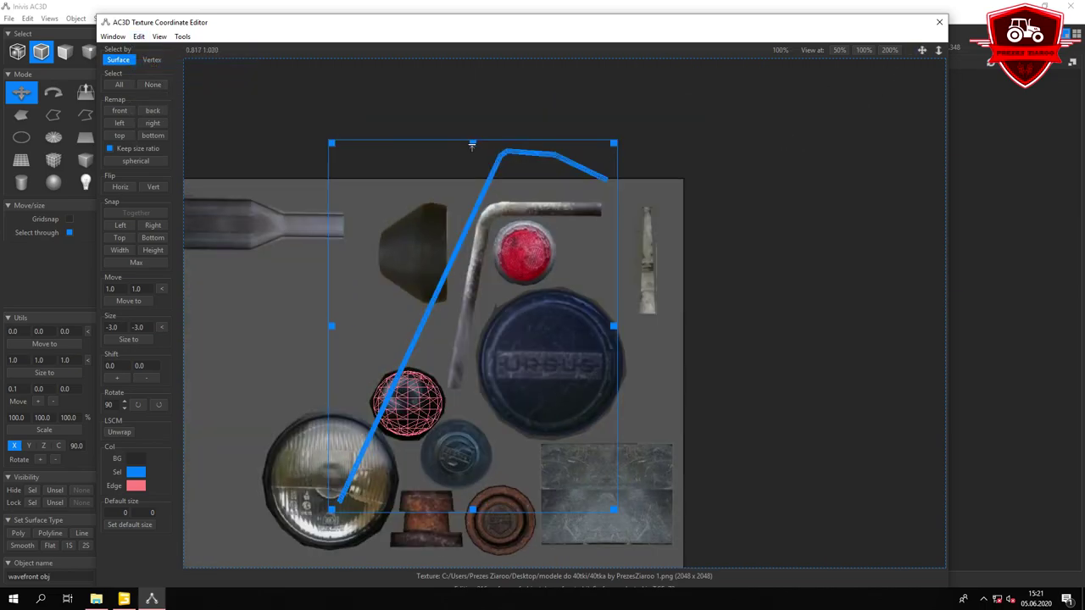
scroll(474, 276, "up", 2)
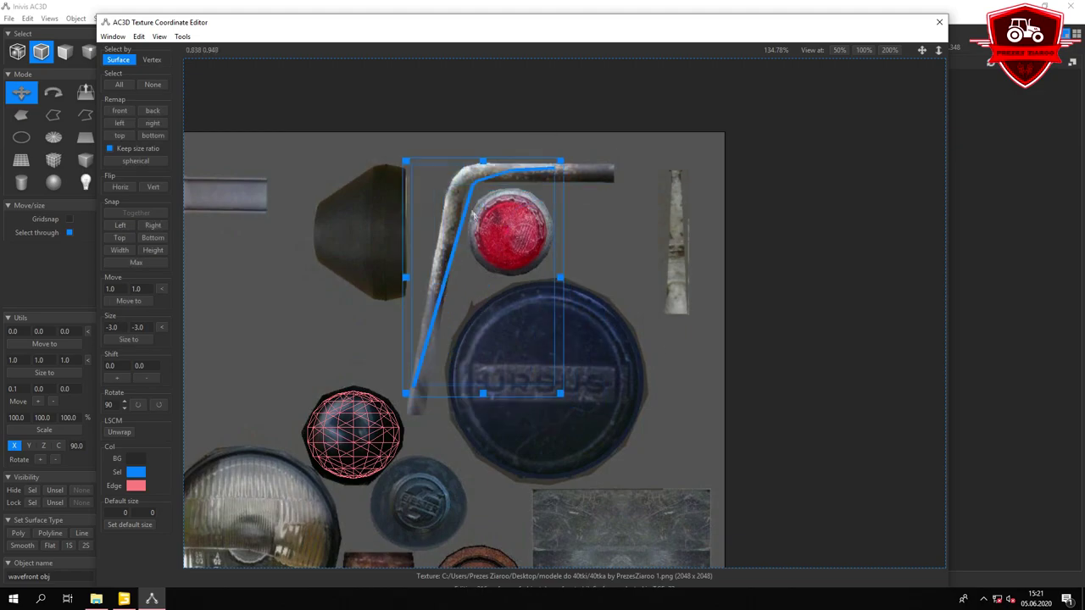
scroll(555, 151, "up", 3)
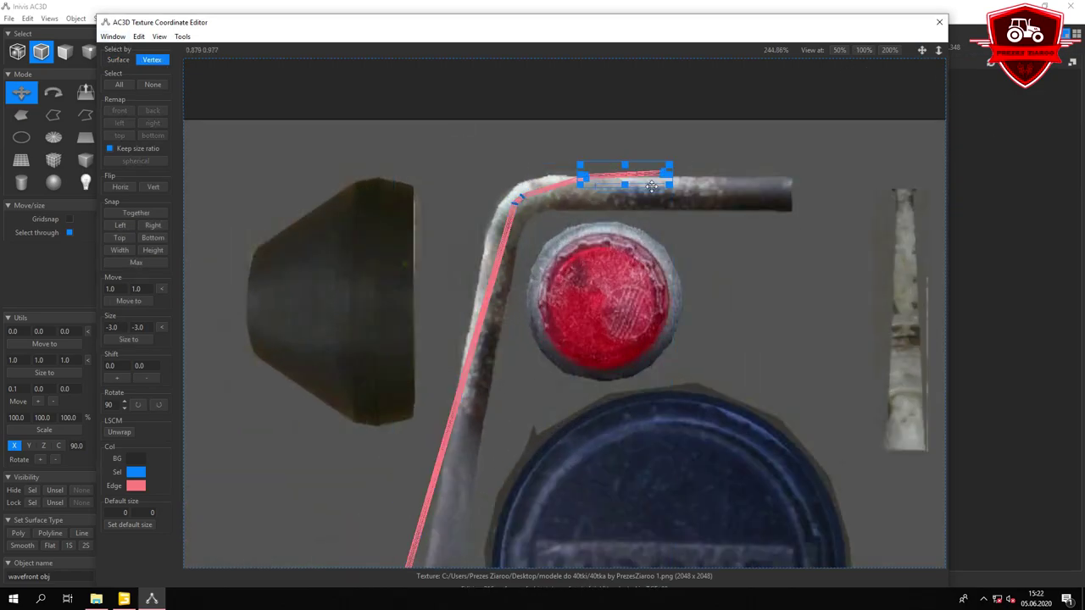
left_click(671, 185)
scroll(462, 507, "down", 2)
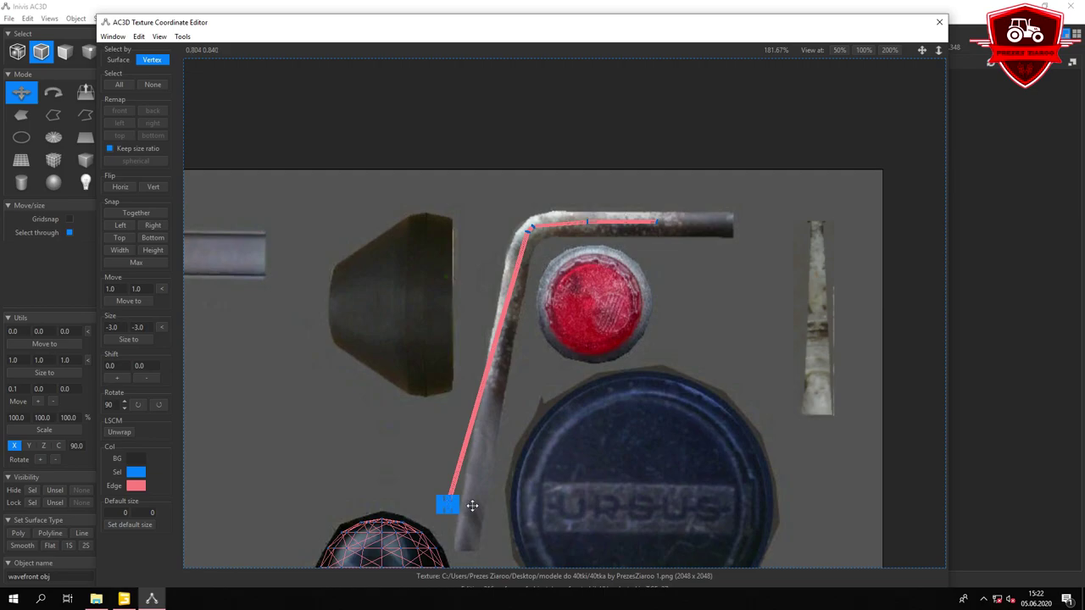
Return to the 3D view and orbit to inspect the retextured lever.
left_click(939, 23)
left_click_drag(599, 173, 71, 51)
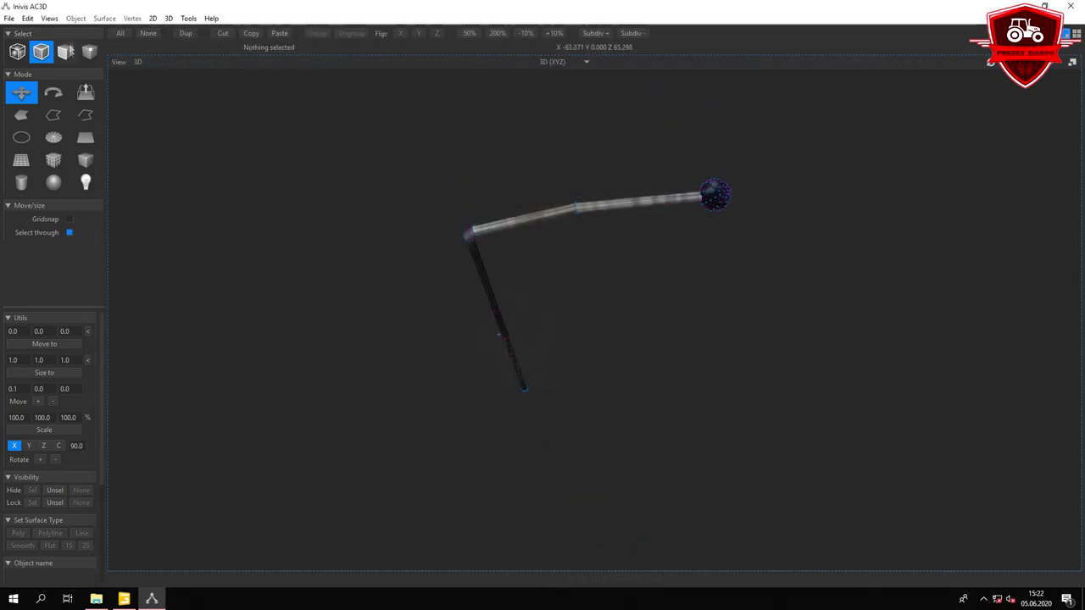
left_click(9, 18)
Export the lever as a Wavefront OBJ and close the model folder window.
mouse_move(37, 89)
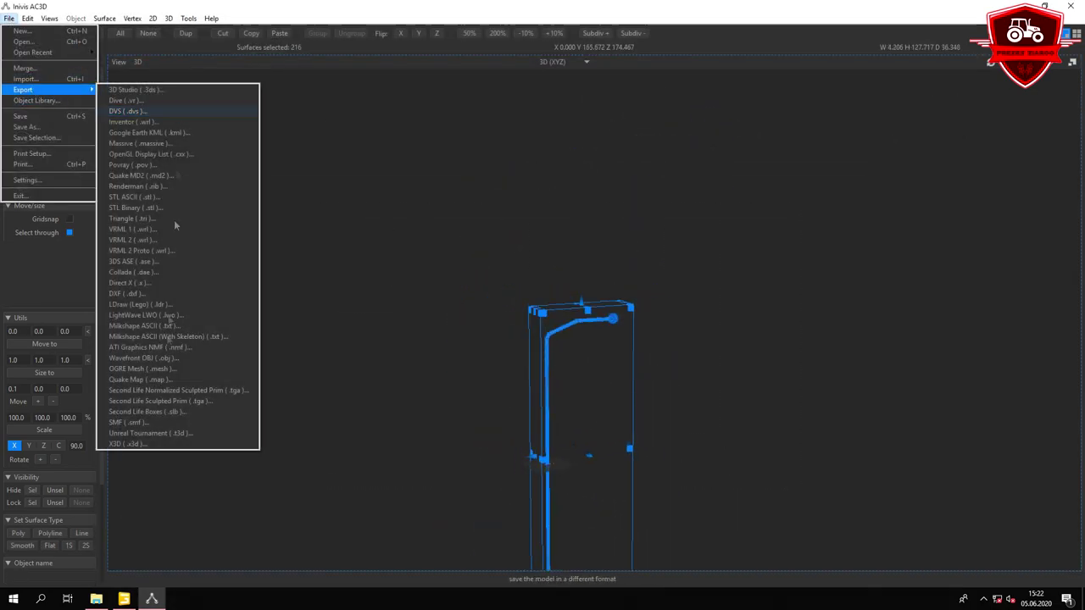
left_click(135, 109)
left_click(488, 330)
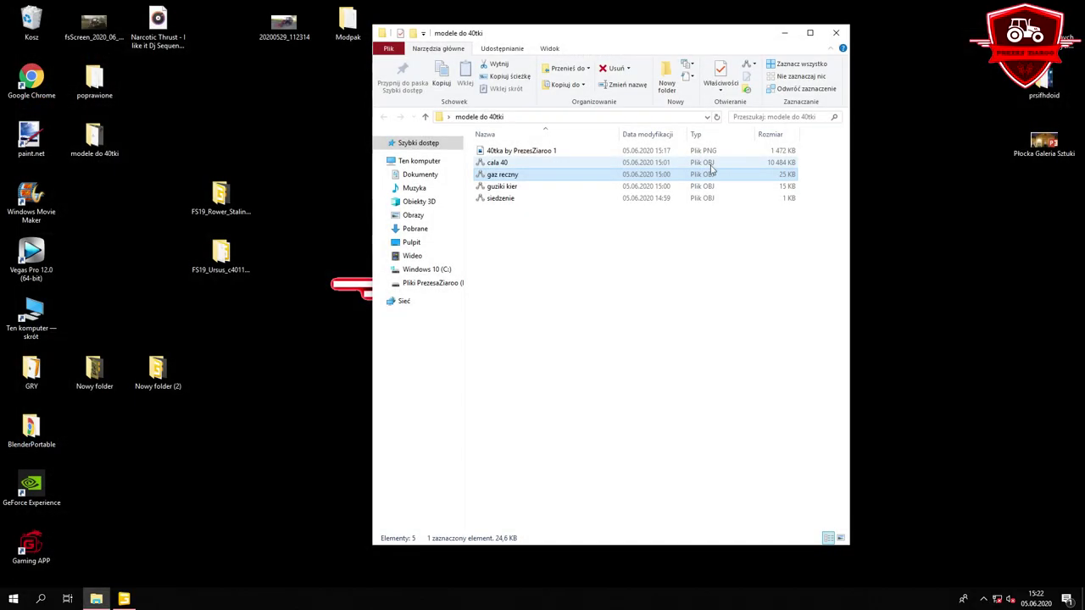
left_click(836, 35)
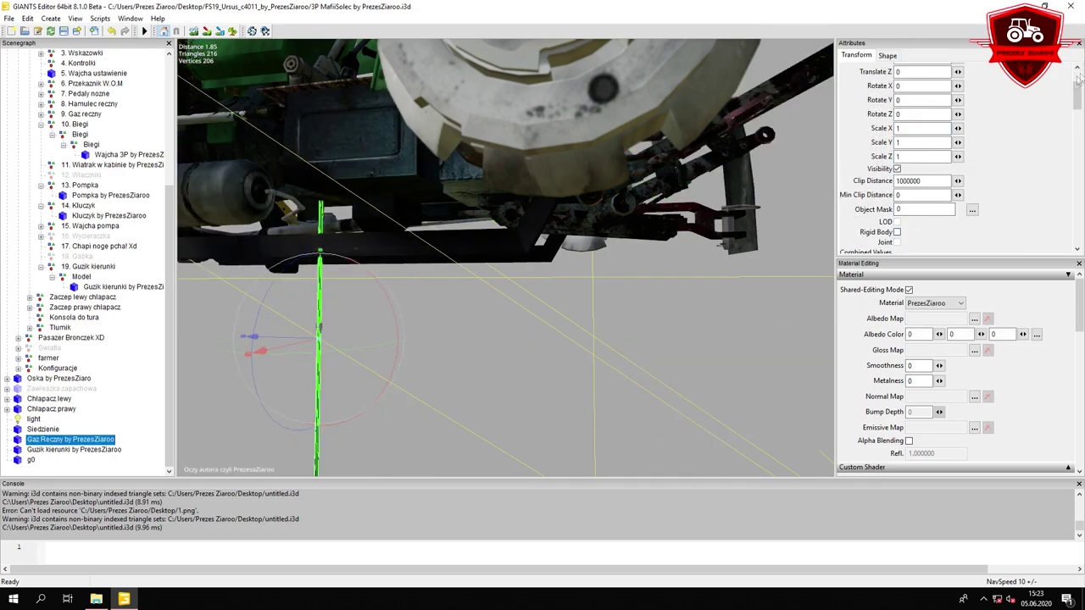
Freeze the Gaz Reczny lever's transformations, then cut and paste it under GazR.
scroll(1079, 76, "up", 2)
left_click(27, 17)
left_click(74, 146)
left_click(73, 133)
left_click(27, 17)
left_click(43, 86)
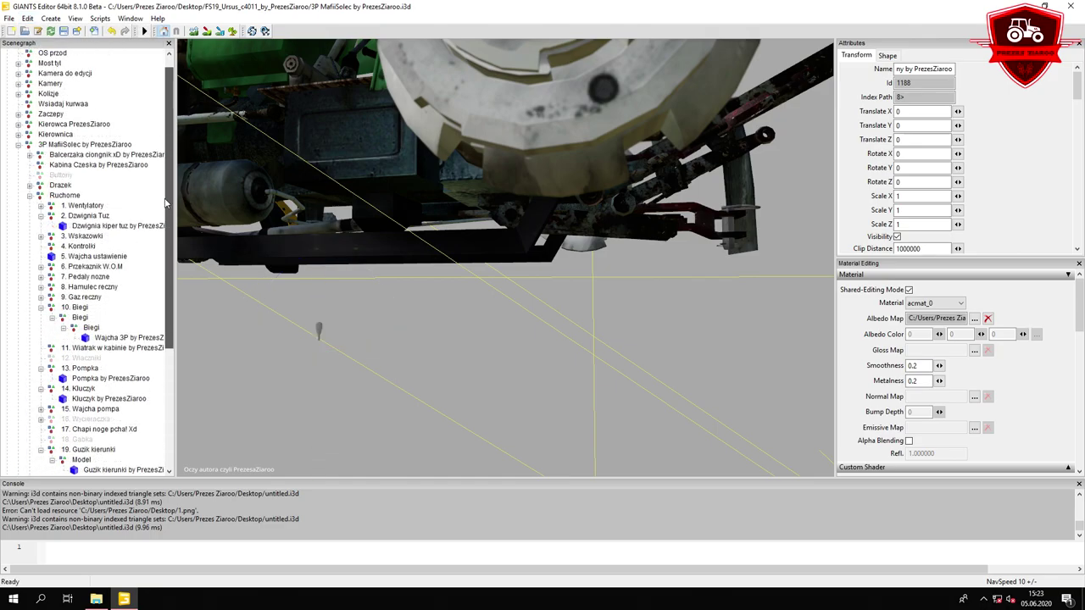
left_click(27, 18)
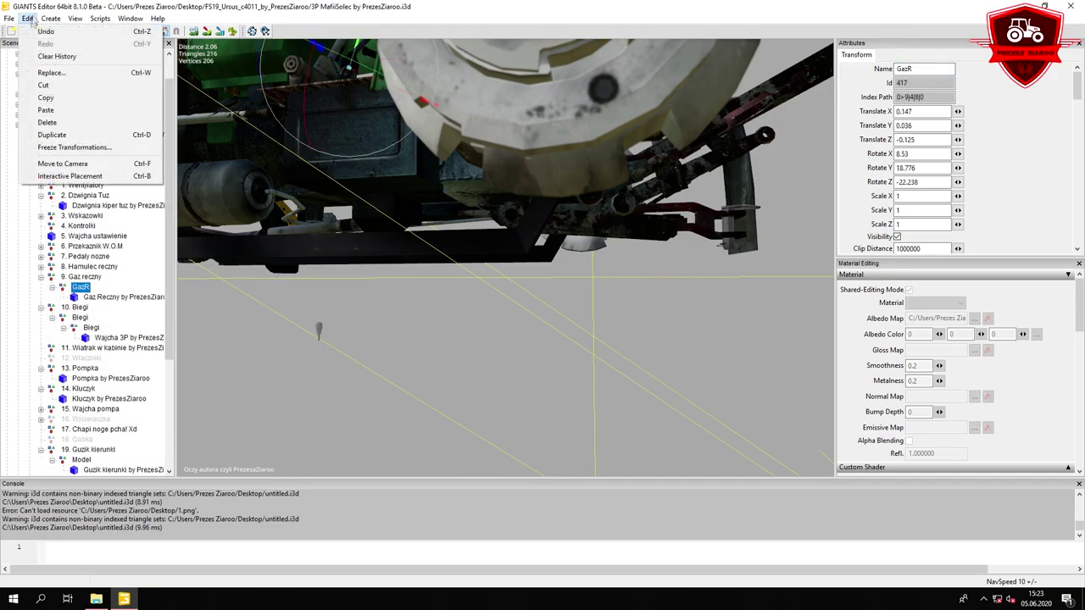
left_click(42, 114)
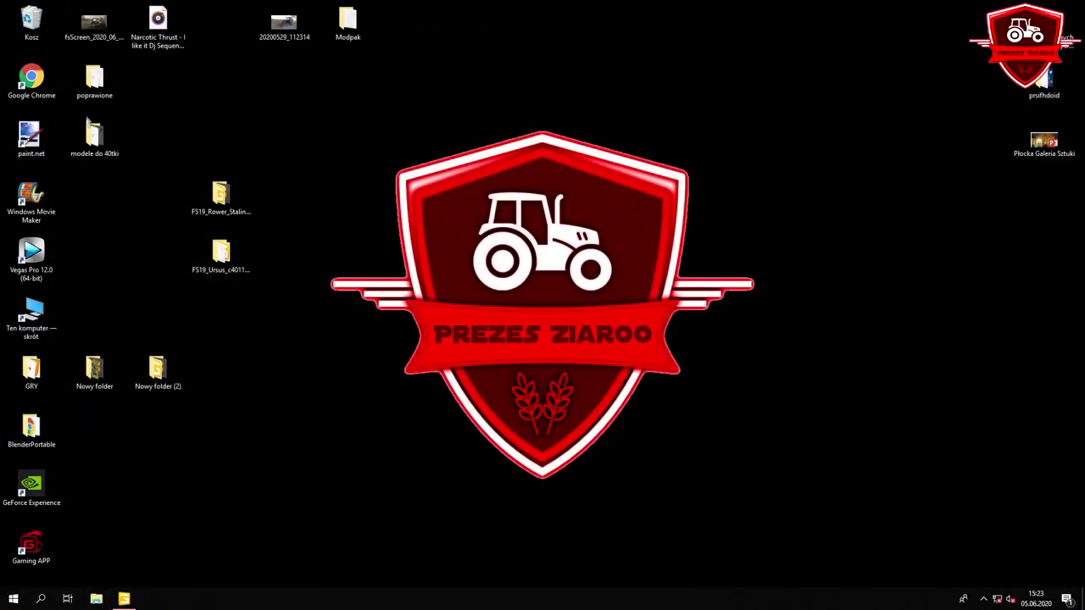
Open 12.dds from modele do 40tki in paint.net and rectangle-select a piece.
double_click(94, 133)
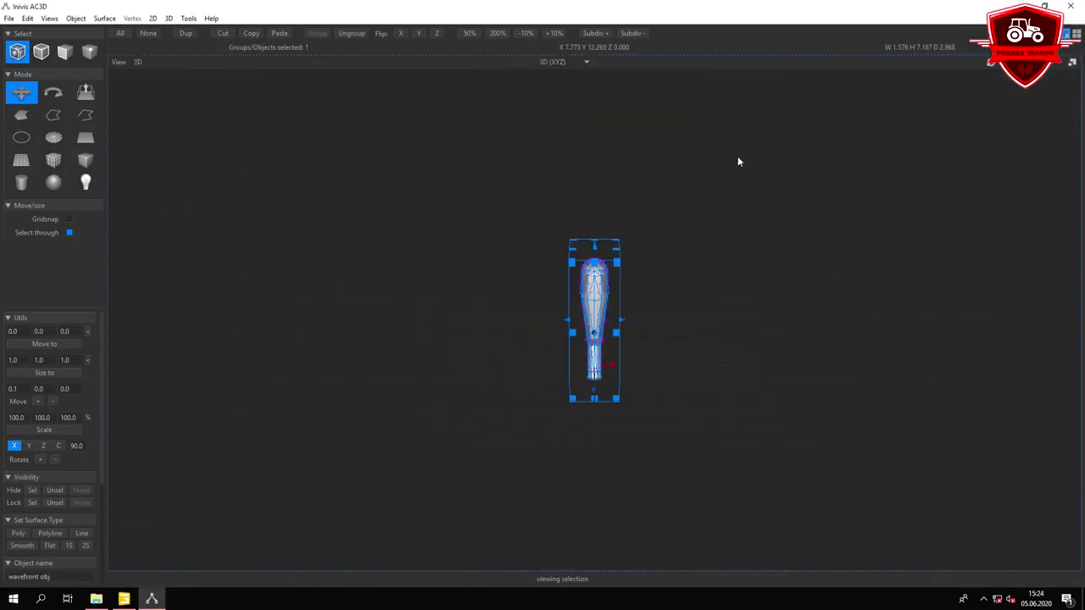
left_click(75, 17)
left_click(164, 139)
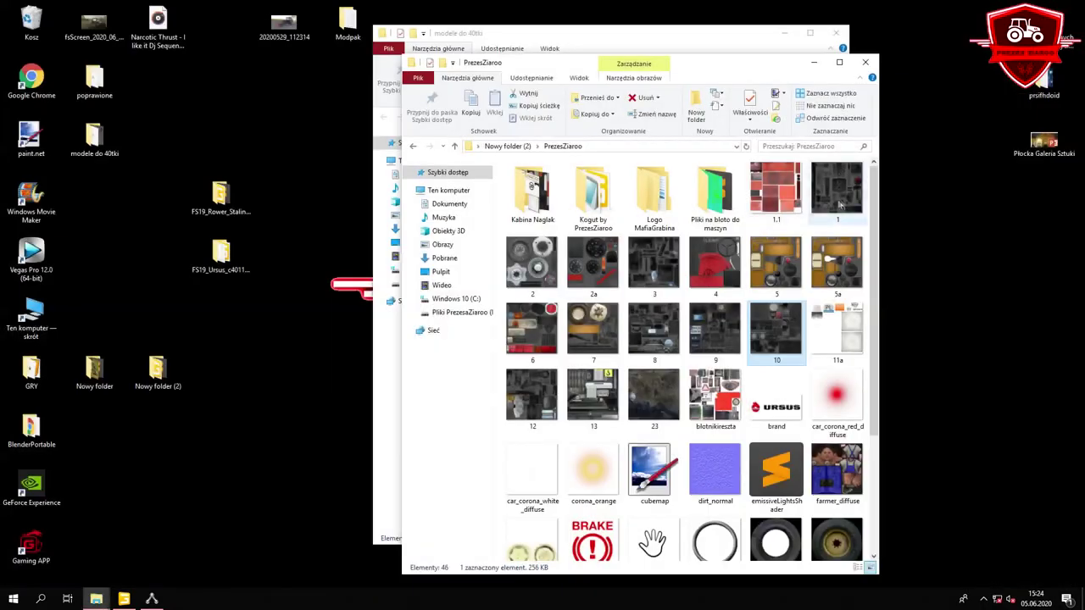
double_click(532, 394)
scroll(538, 303, "up", 1, "ctrl")
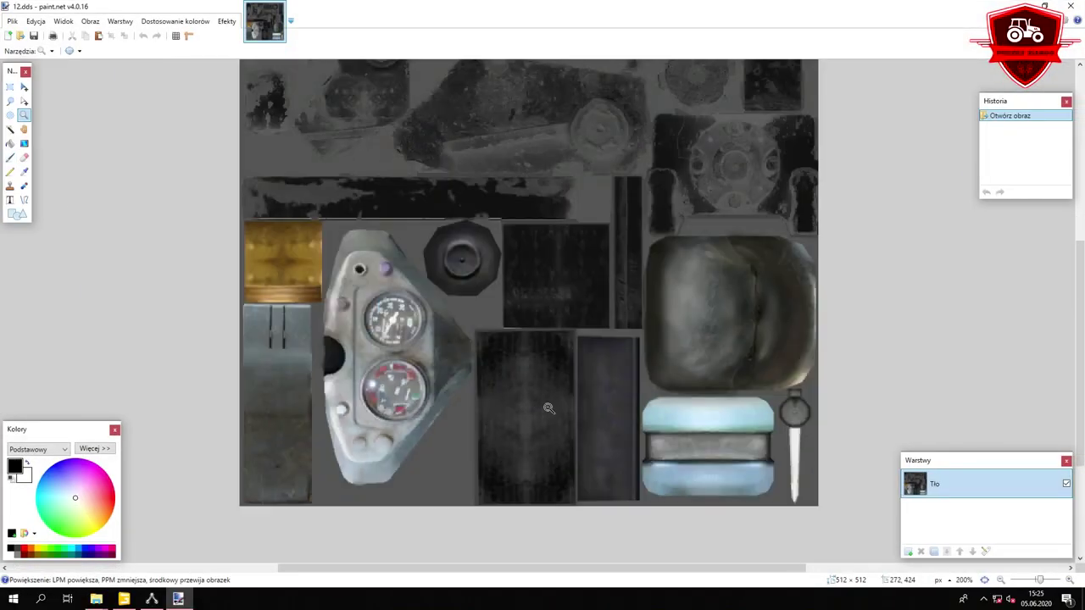
scroll(537, 303, "up", 1, "ctrl")
key("s")
left_click_drag(489, 140, 620, 266)
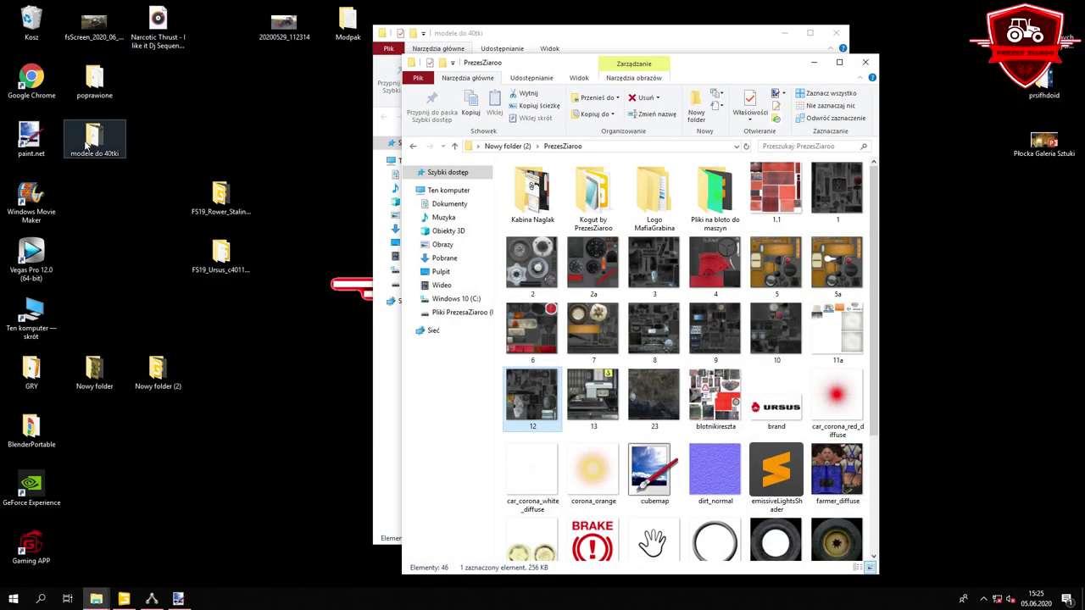
Open the 40tka texture atlas PNG in paint.net.
double_click(94, 140)
right_click(518, 150)
mouse_move(593, 351)
left_click(759, 428)
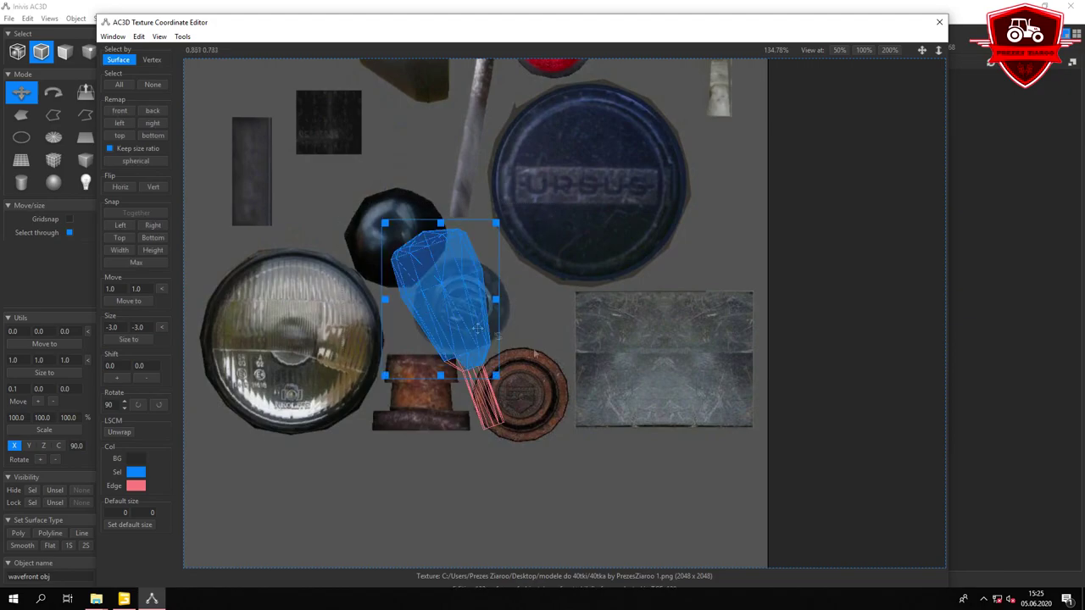
Undo the stray UV moves so the knob UVs sit on the dark square patch.
left_click(138, 37)
left_click(161, 47)
right_click_drag(545, 192, 654, 266)
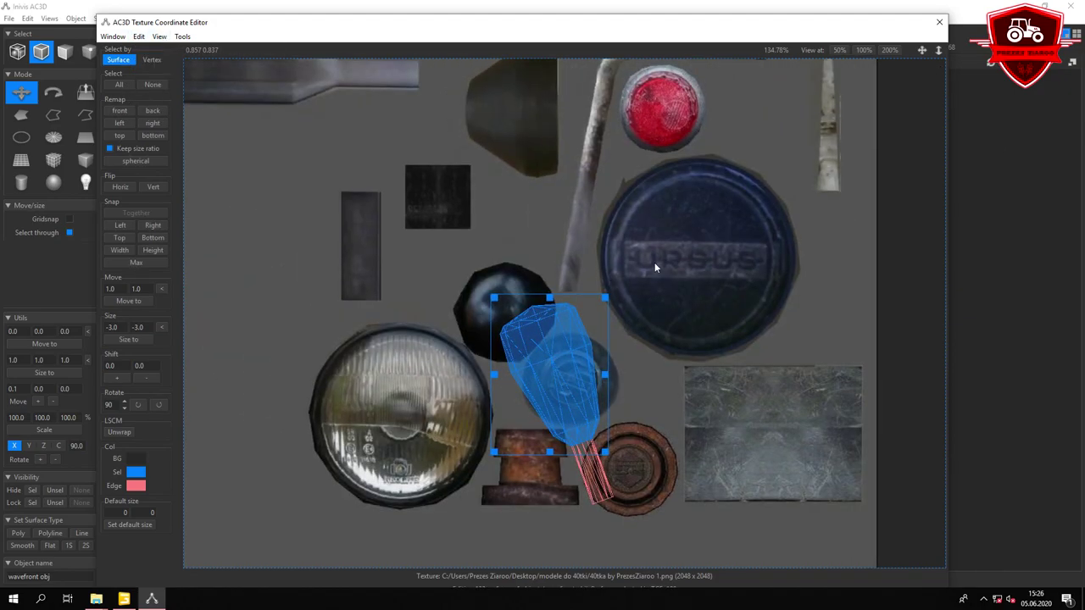
key("ctrl+z")
key("ctrl+z")
key("ctrl+z")
key("ctrl+z")
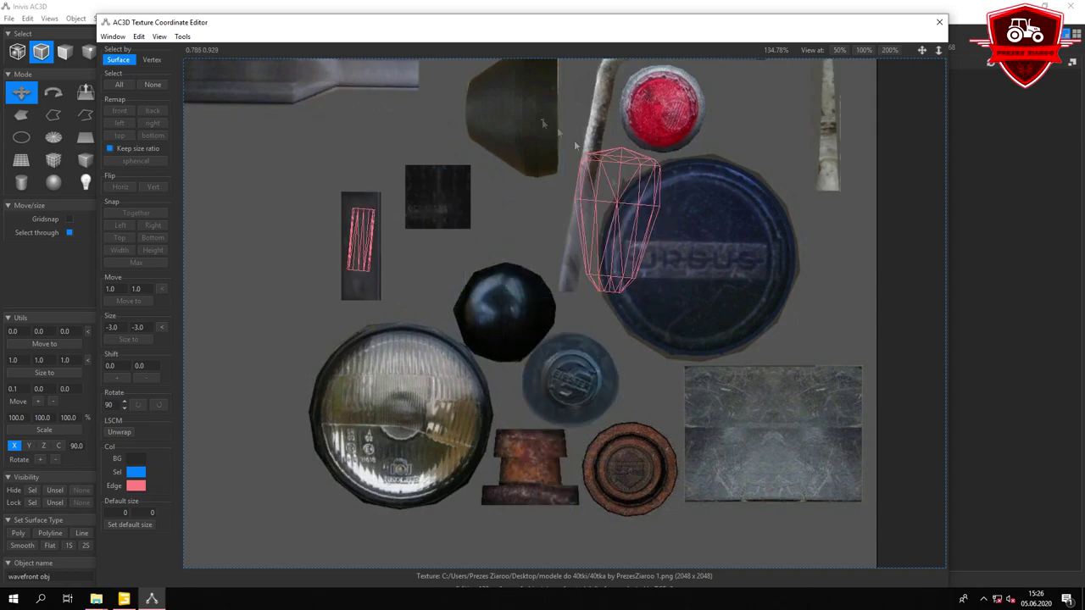
key("ctrl+z")
key("ctrl+z")
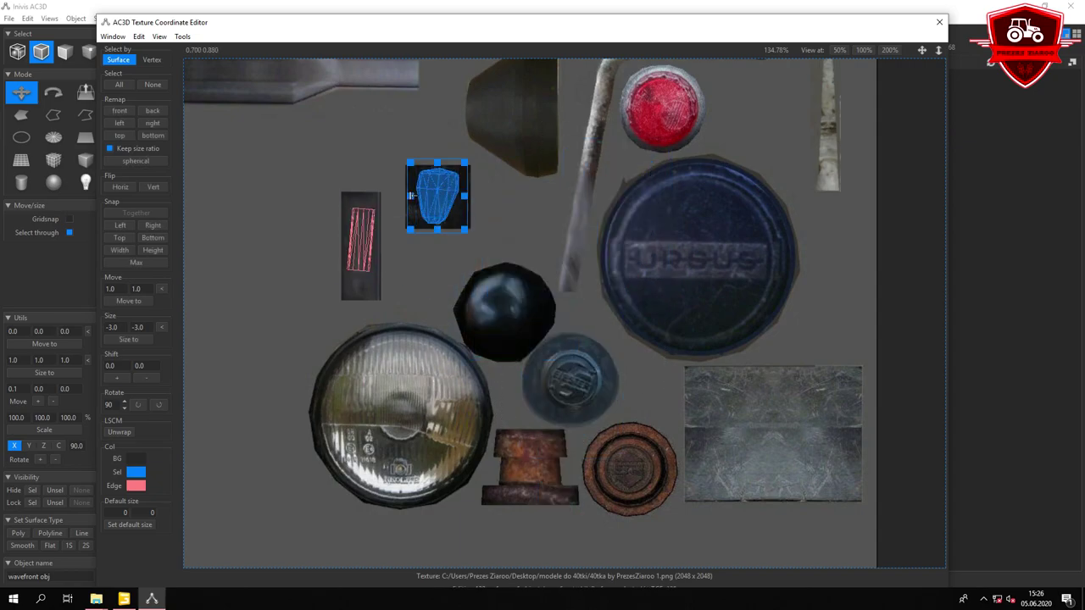
Export the lever knob model in Wavefront OBJ format.
left_click(939, 21)
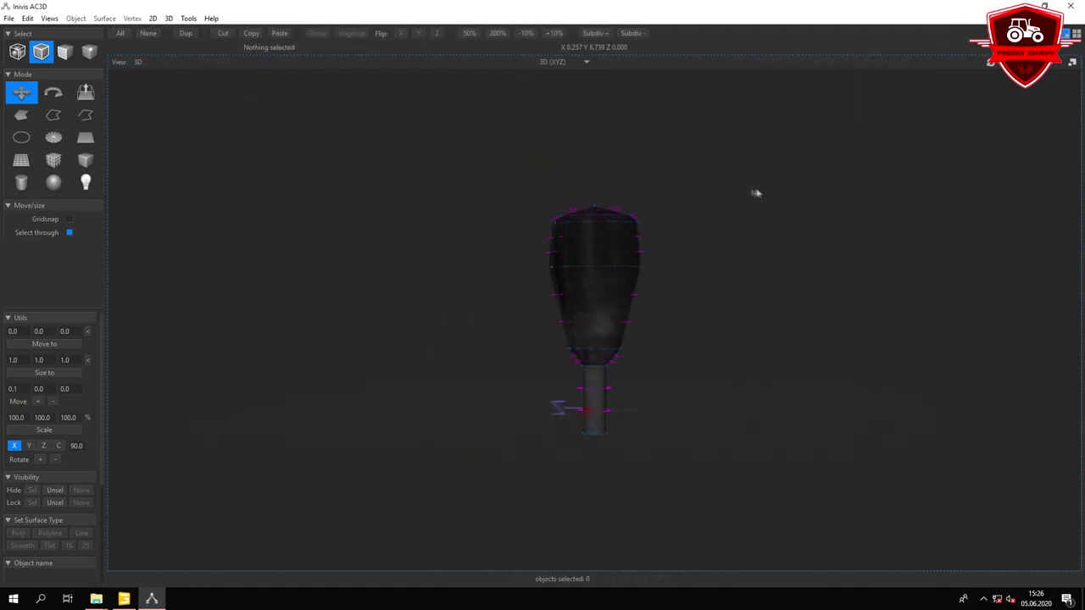
left_click(8, 17)
mouse_move(34, 89)
left_click(144, 358)
left_click(252, 70)
Save the knob OBJ in the destination folder, then start a GIANTS I3D export in Blender.
double_click(238, 212)
key("Return")
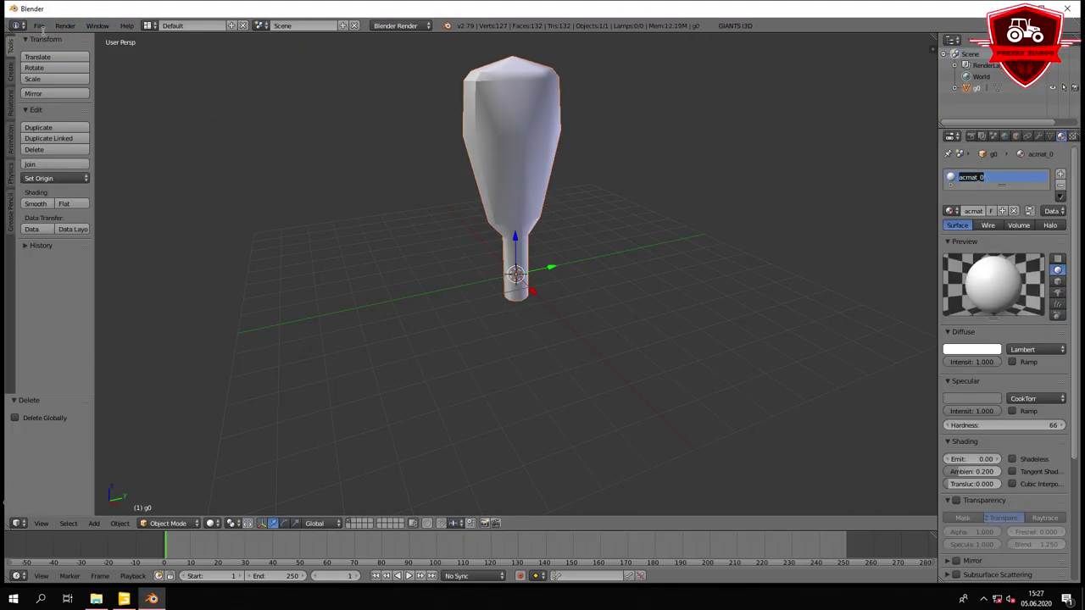
left_click(39, 26)
mouse_move(33, 315)
left_click(199, 351)
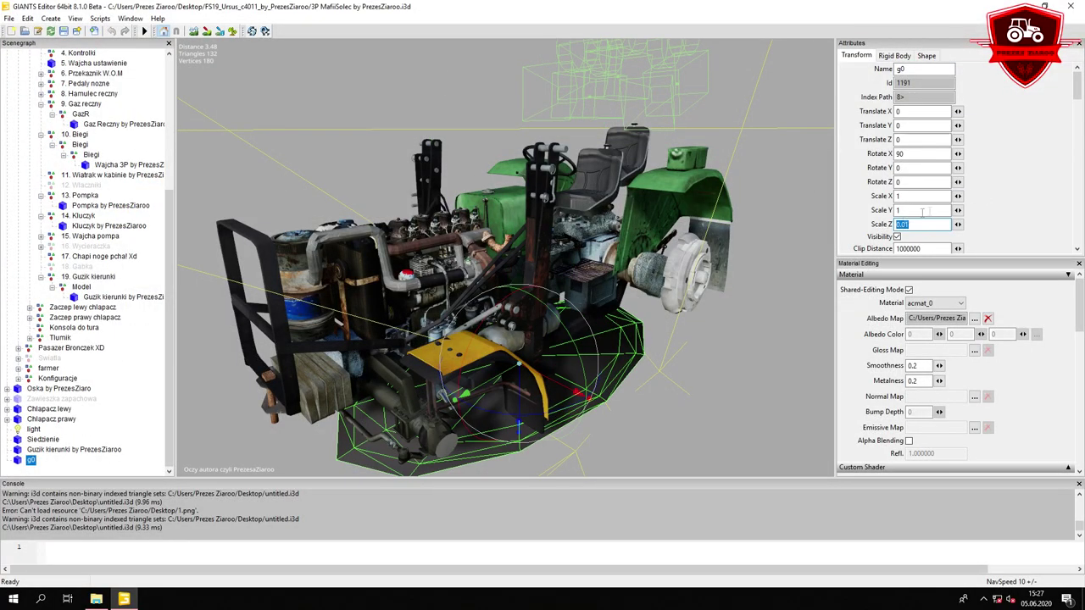
Scale the knob to 0.01, freeze transforms, put it under Model, and delete the duplicate Guzik kierunki.
left_click(27, 18)
left_click(149, 35)
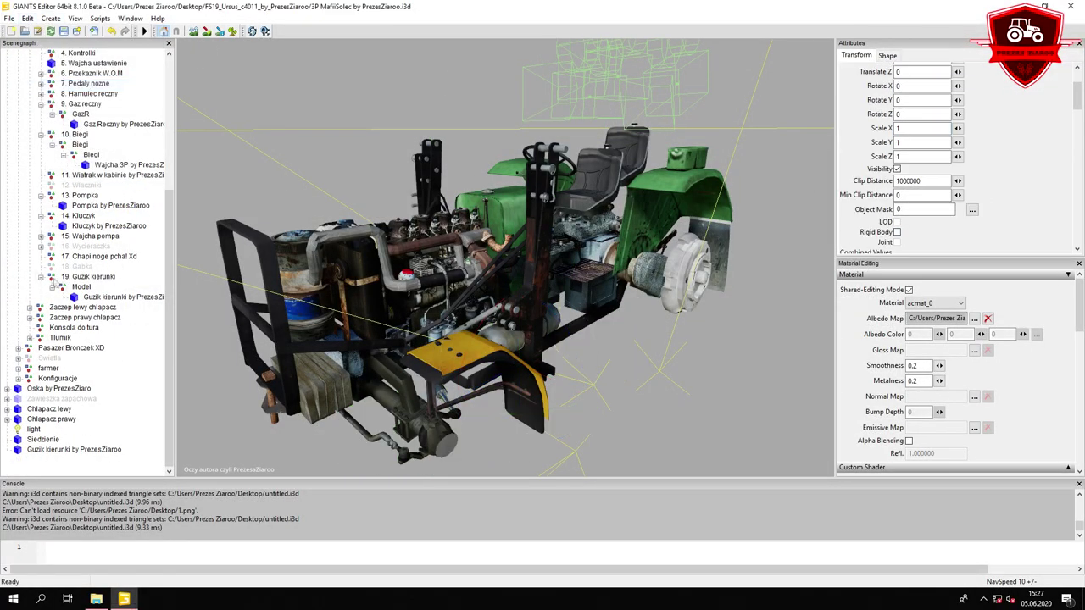
scroll(93, 350, "up", 2)
left_click(43, 111)
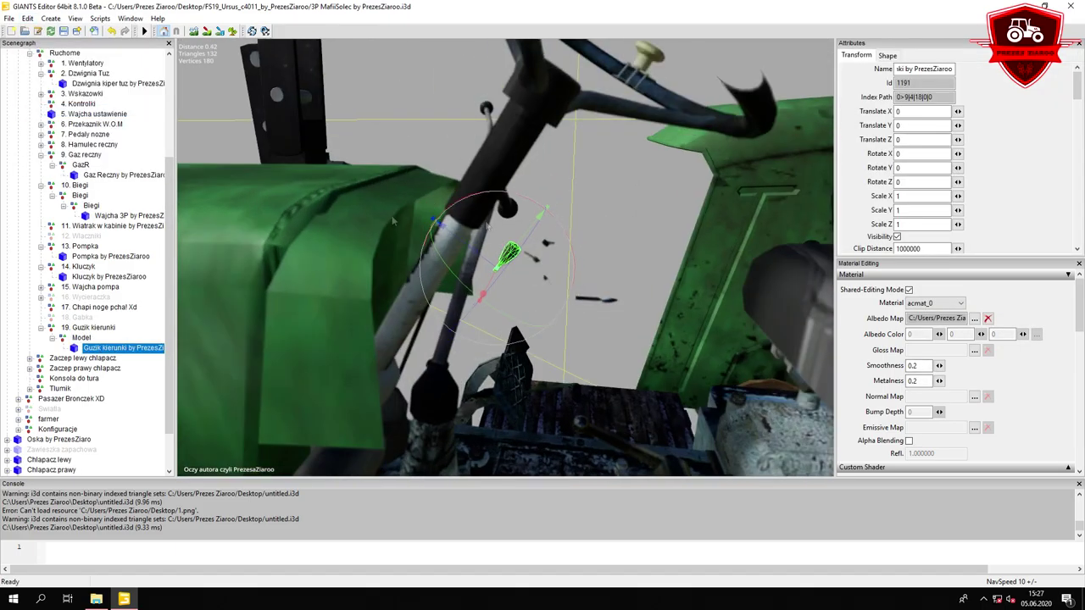
key("Delete")
Throw the untitled file into the Recycle Bin and open the poprawione folder.
scroll(116, 407, "down", 2)
left_click(68, 448)
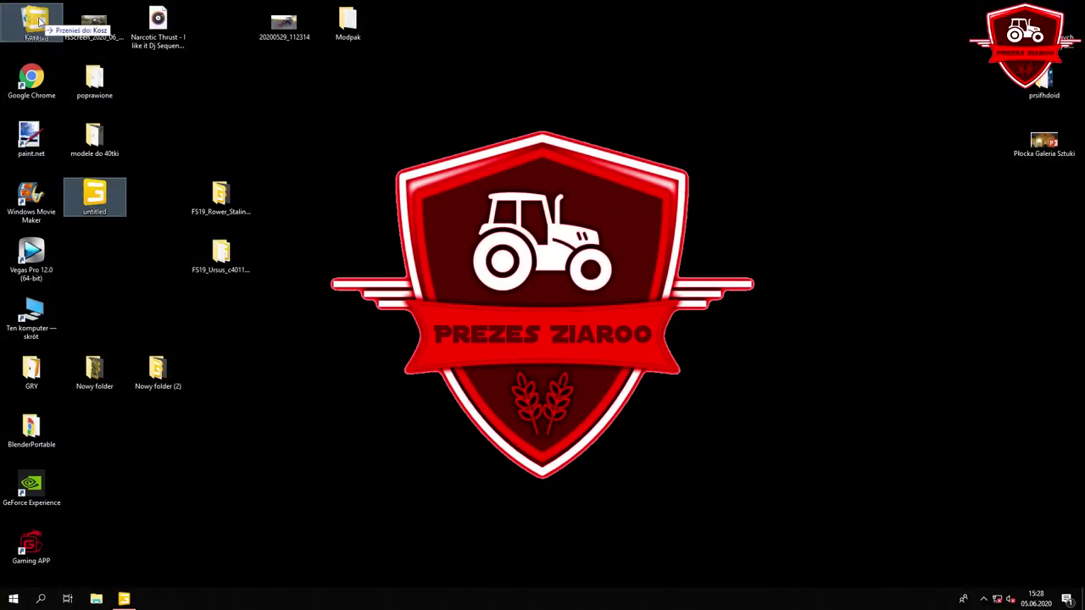
left_click_drag(39, 21, 33, 20)
double_click(94, 80)
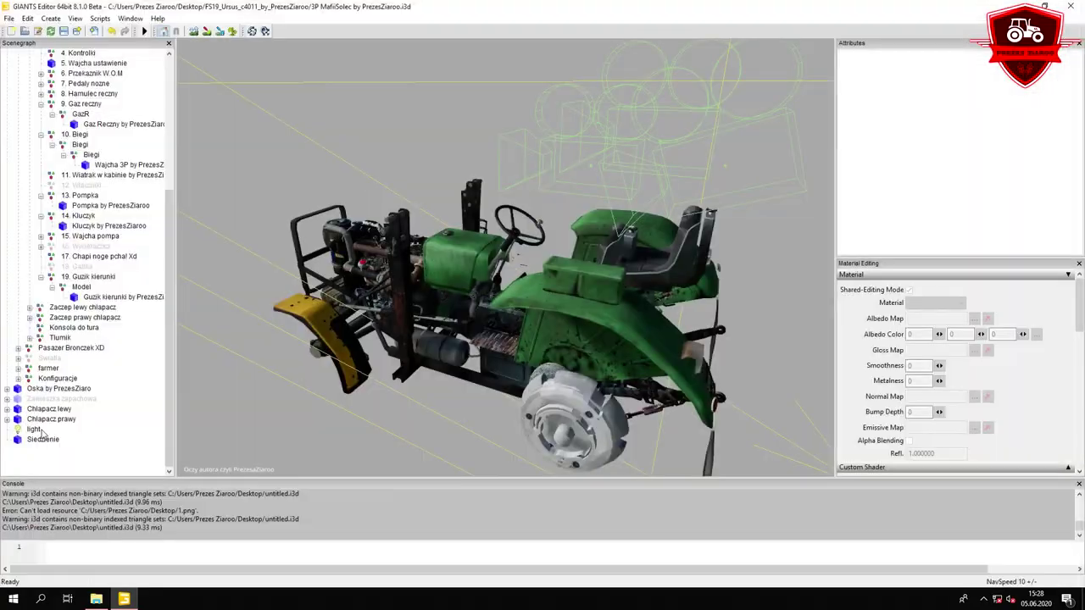
Export the Siedzenie seat node as the Wavefront OBJ file siedz.
left_click(40, 438)
left_click(8, 18)
left_click(51, 161)
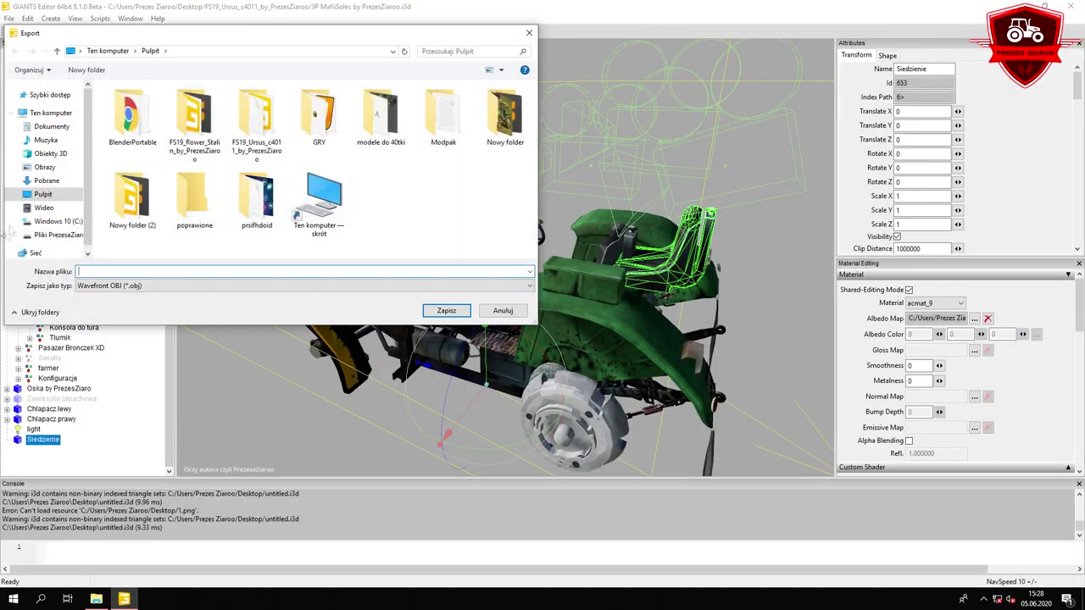
left_click(439, 312)
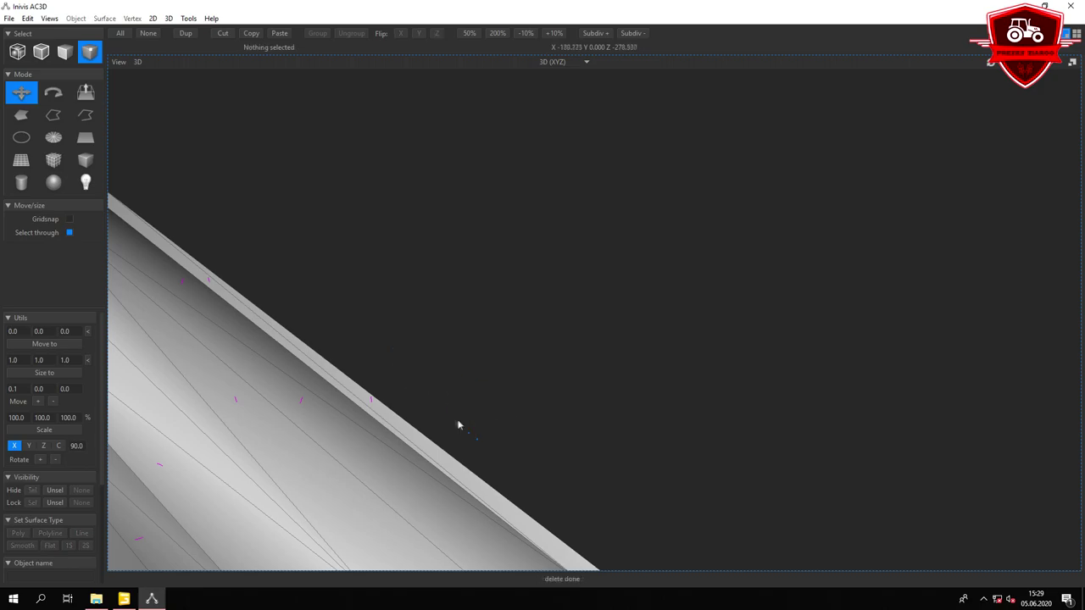
Delete the stray vertices and focus the view on the lower seat node under Balcerzaka > Remejk.
key("Delete")
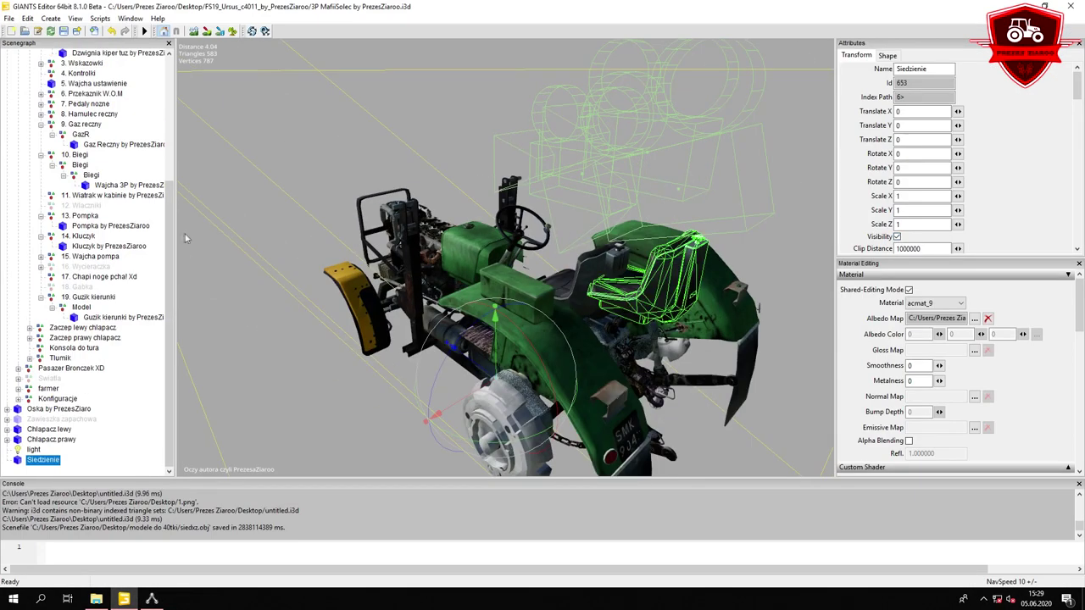
left_click(53, 134)
key("Right")
key("Down")
left_click(84, 205)
key("f")
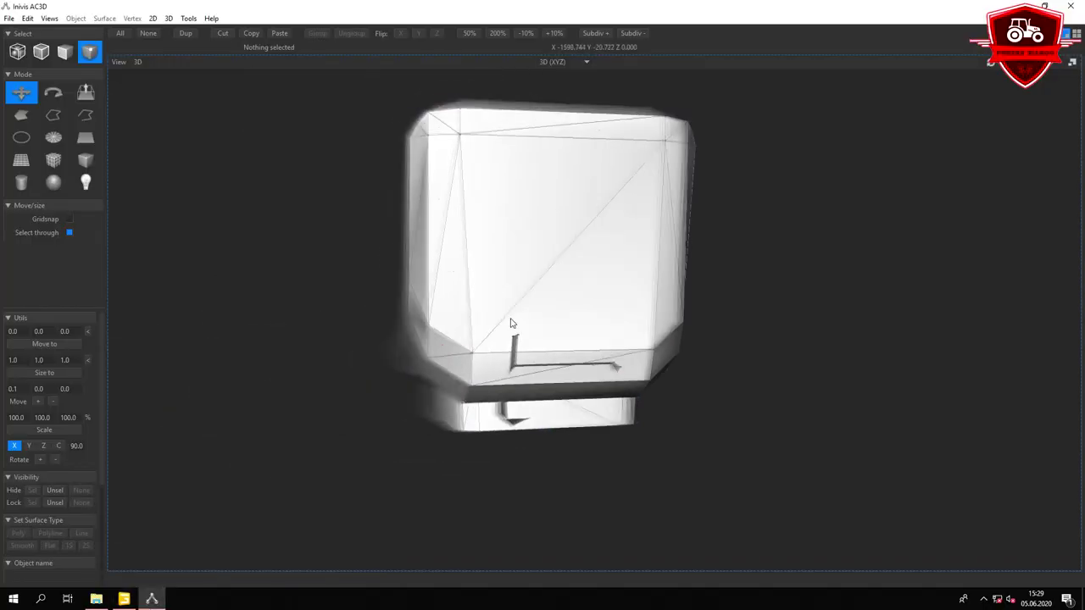
Box-select the vertices beneath the seat, then select all vertices and apply the texture image.
scroll(514, 337, "up", 5)
scroll(636, 483, "down", 3)
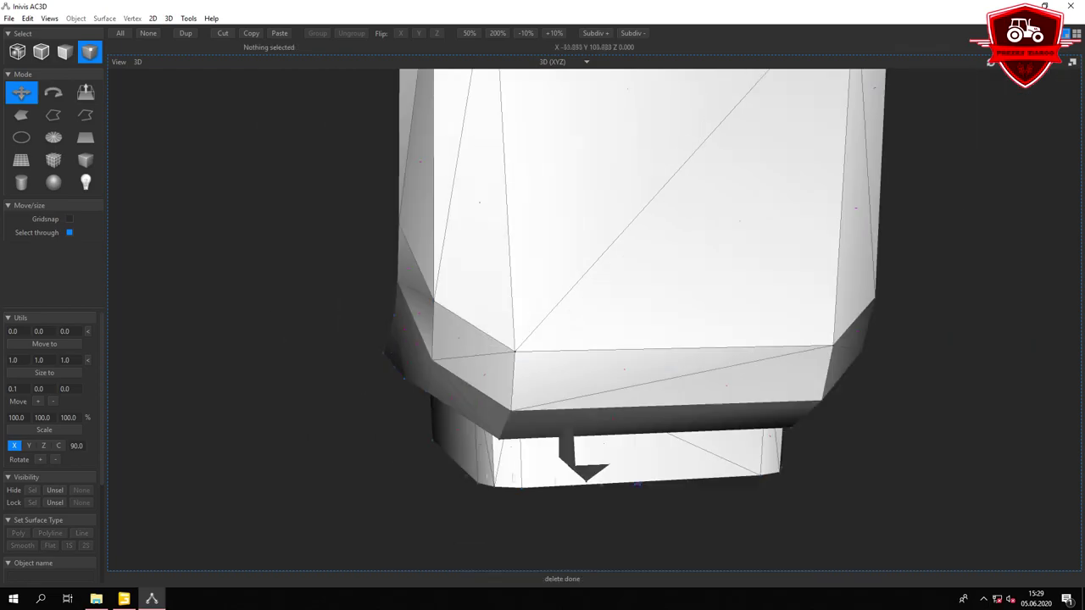
right_click_drag(442, 432, 541, 312)
left_click_drag(541, 312, 627, 342)
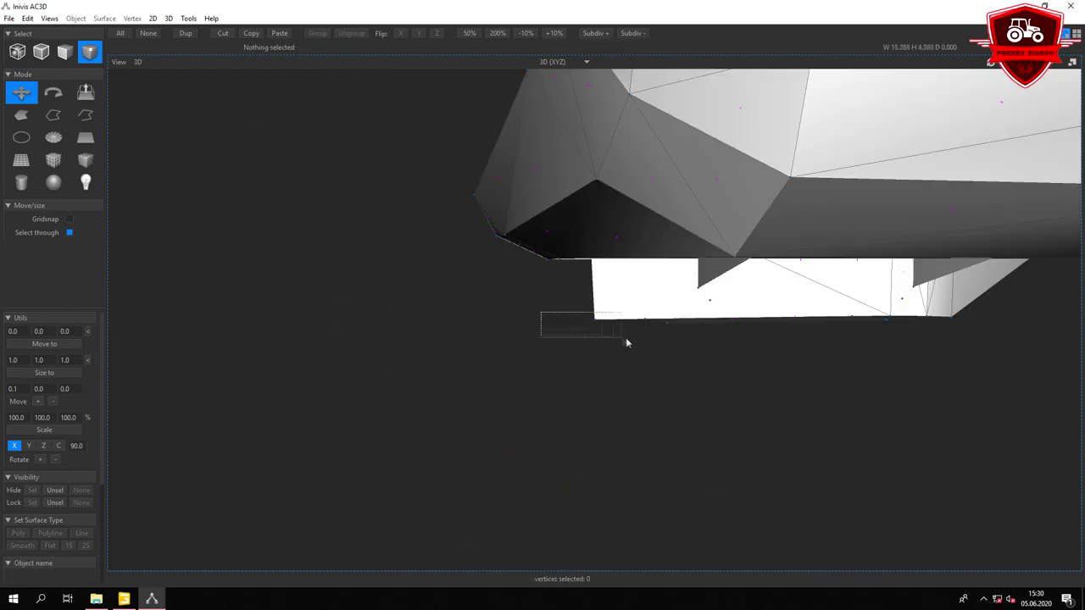
scroll(728, 317, "down", 5)
right_click_drag(565, 349, 769, 368)
key("ctrl+a")
double_click(403, 226)
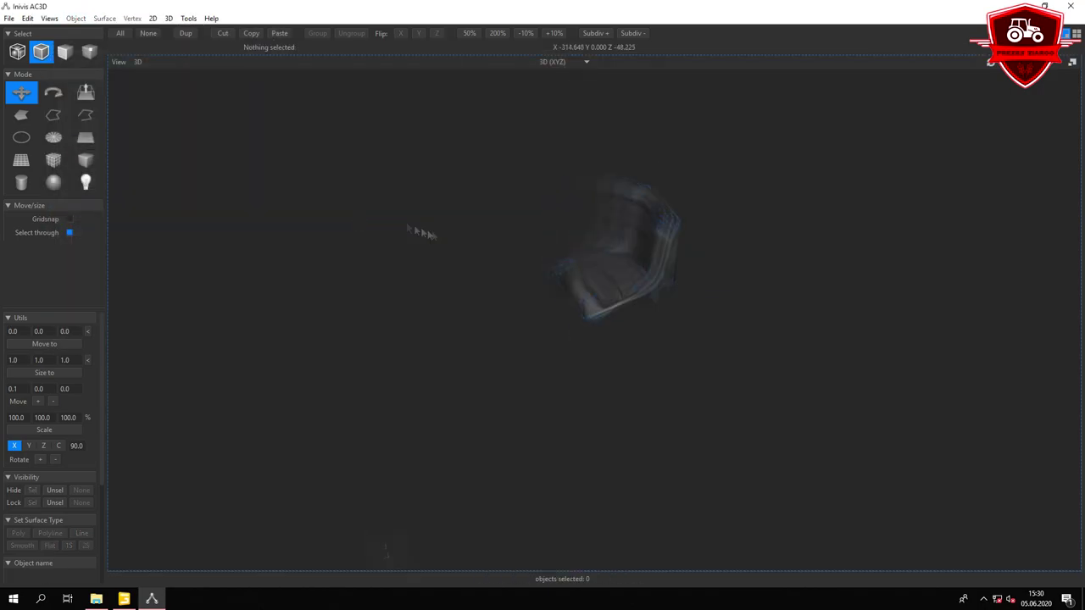
Rotate the seat UV island -90° onto the seat image and check the result on the model.
key("ctrl+t")
scroll(661, 343, "up", 1)
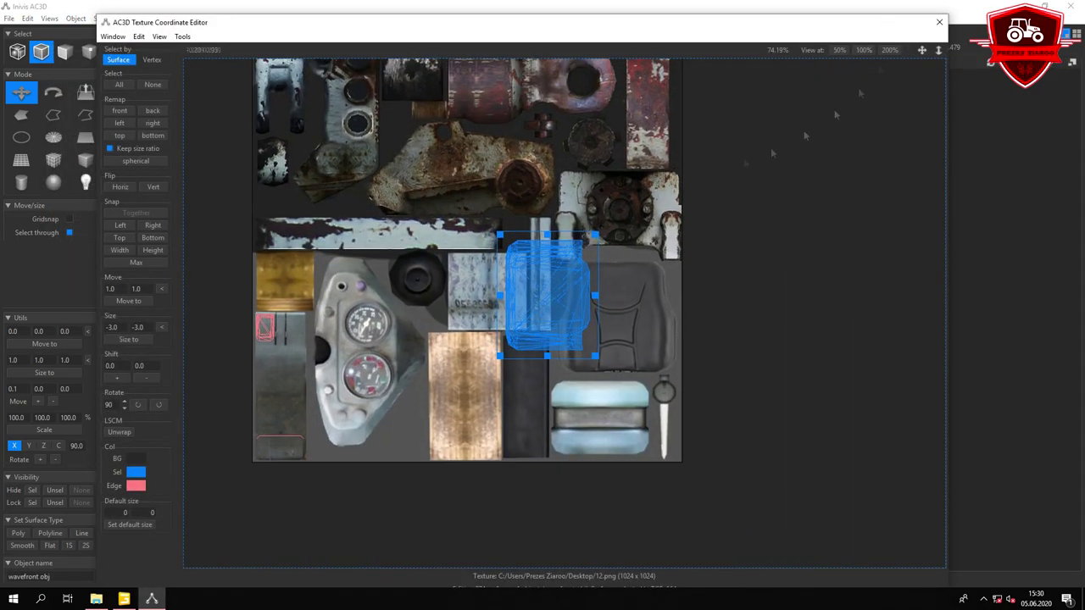
scroll(661, 343, "up", 4)
left_click_drag(548, 227, 708, 291)
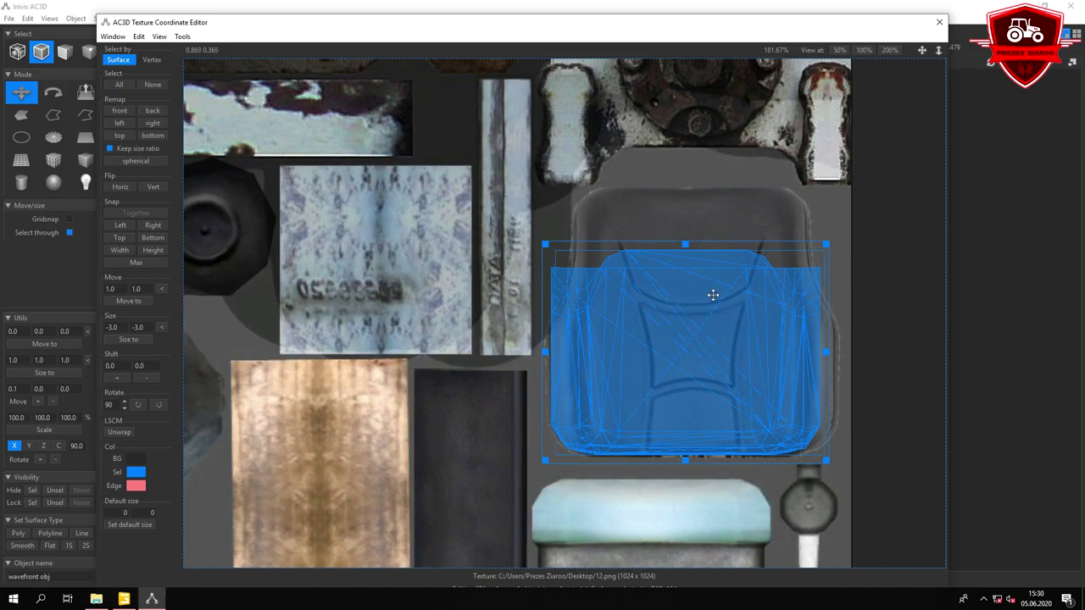
left_click(939, 22)
left_click_drag(947, 118, 733, 334)
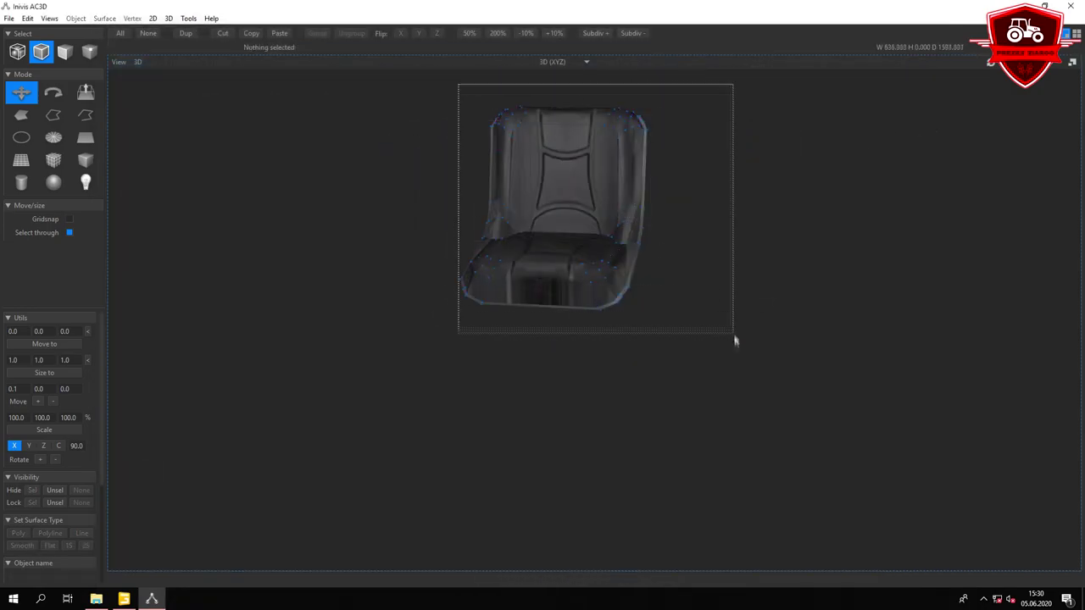
scroll(612, 287, "up", 3)
scroll(818, 467, "down", 3)
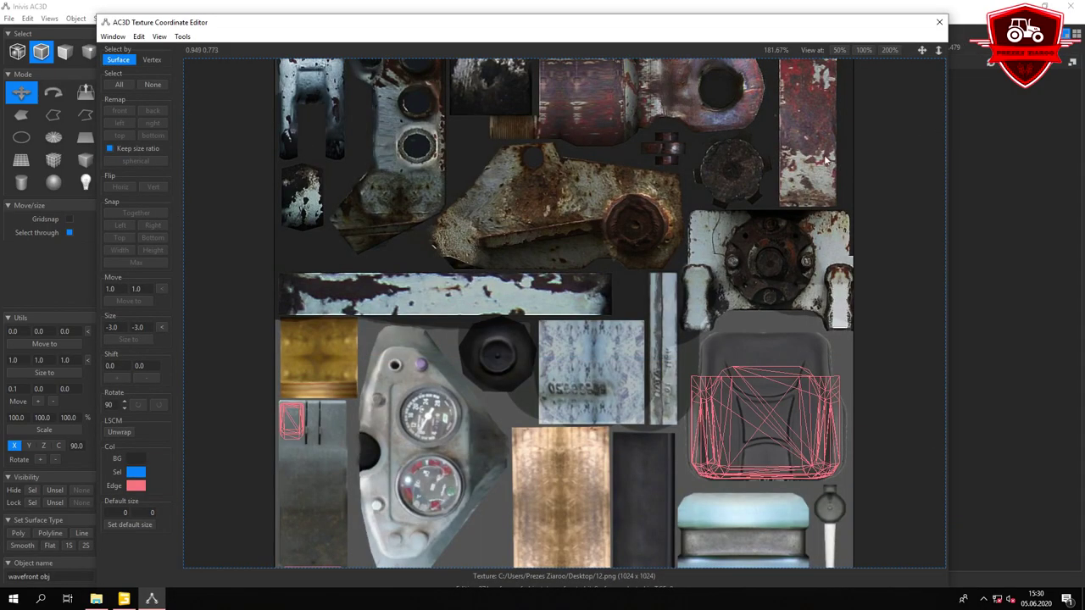
scroll(729, 192, "up", 3)
scroll(729, 191, "down", 1)
Move the backrest and cushion UV islands onto the dark seat texture.
left_click(629, 382)
scroll(403, 218, "down", 3)
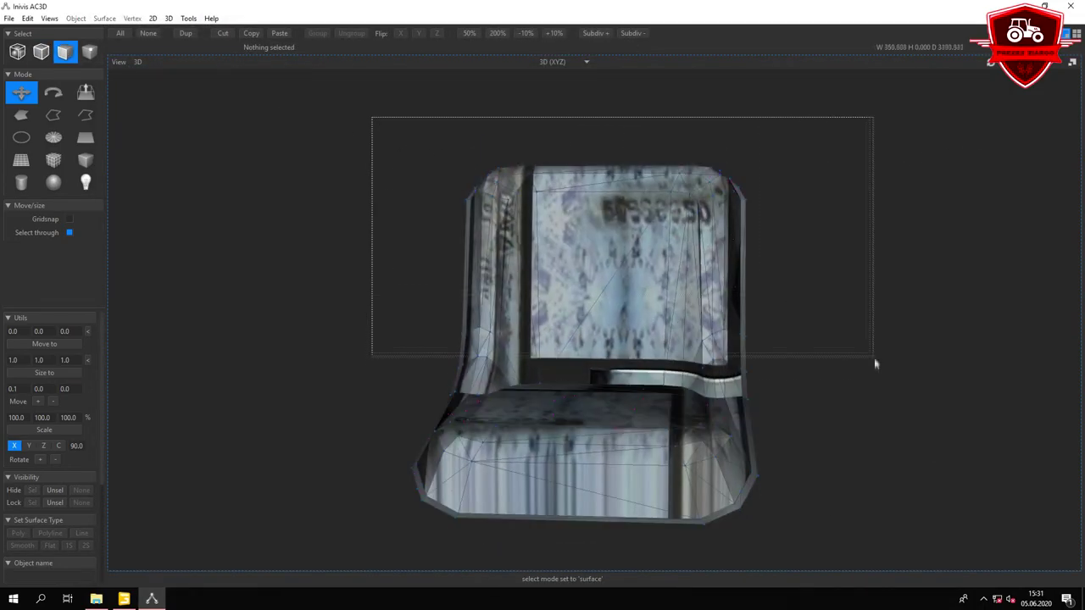
left_click_drag(370, 116, 874, 358)
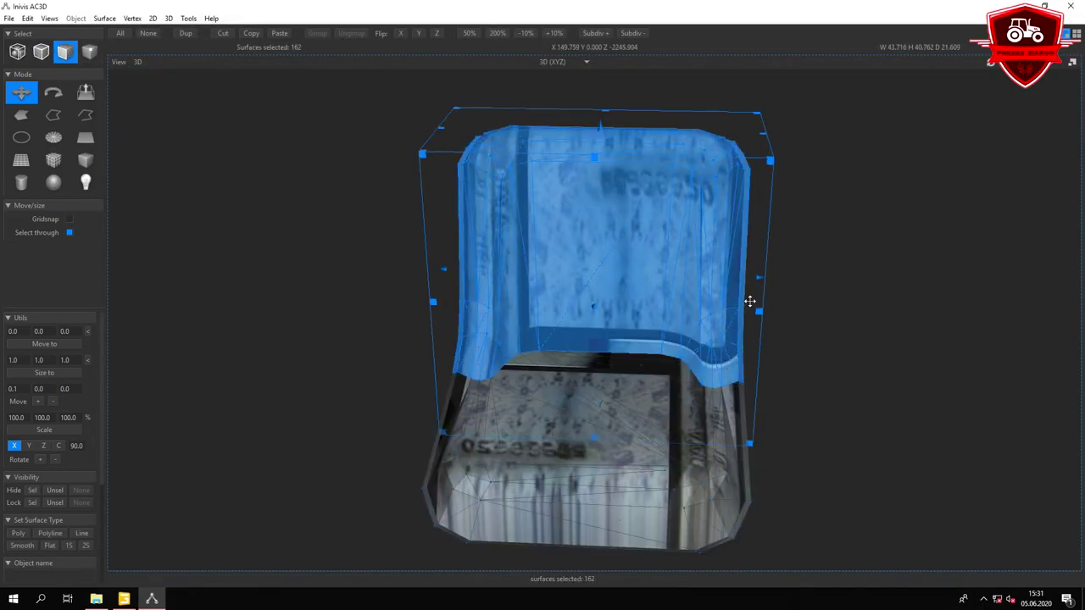
scroll(790, 254, "up", 3)
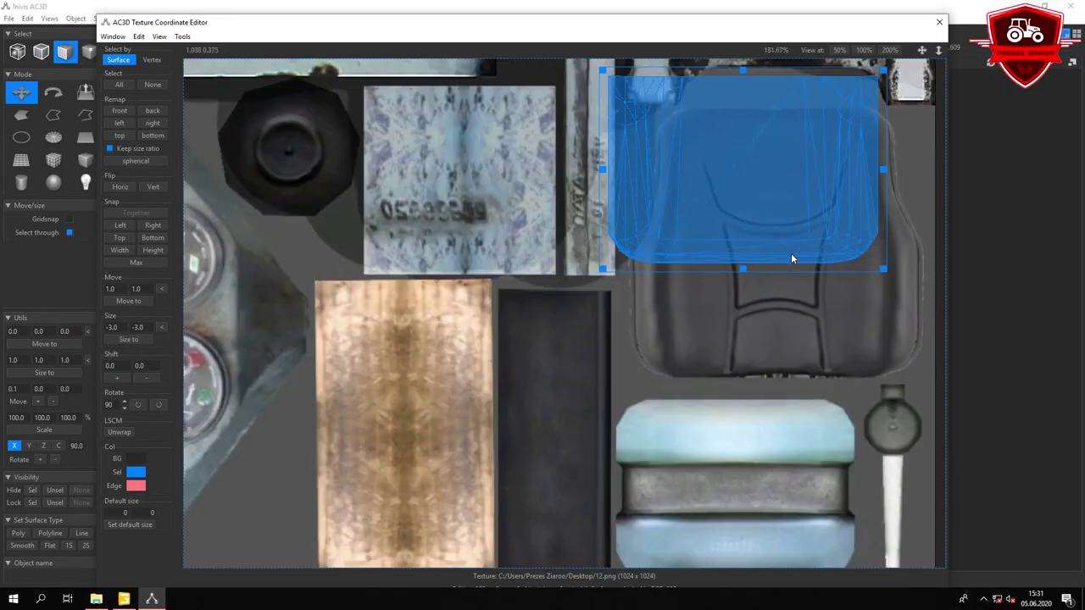
left_click_drag(728, 176, 758, 289)
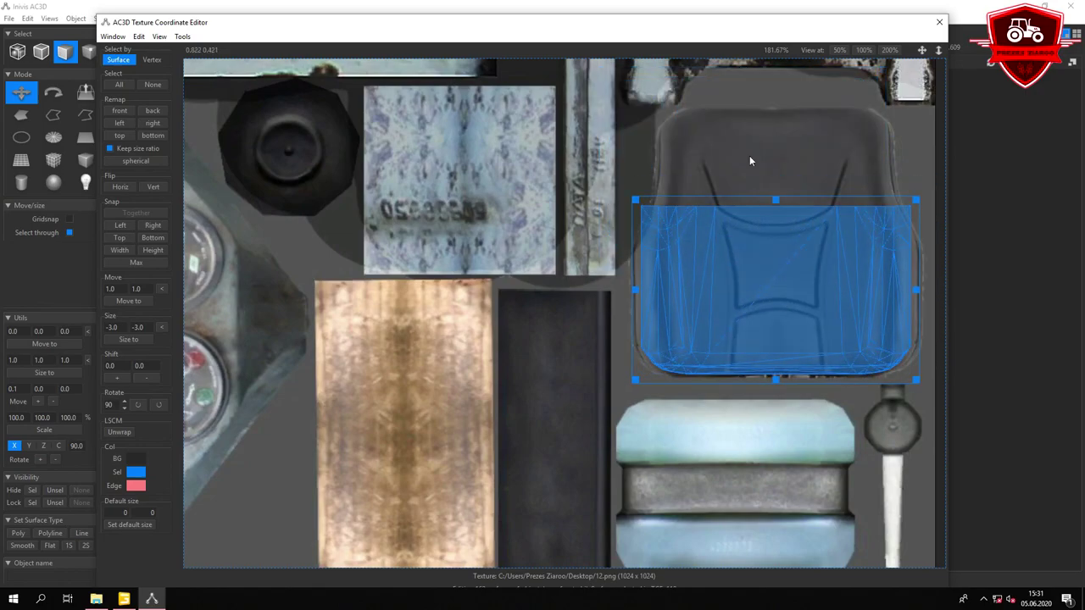
left_click_drag(606, 184, 682, 232)
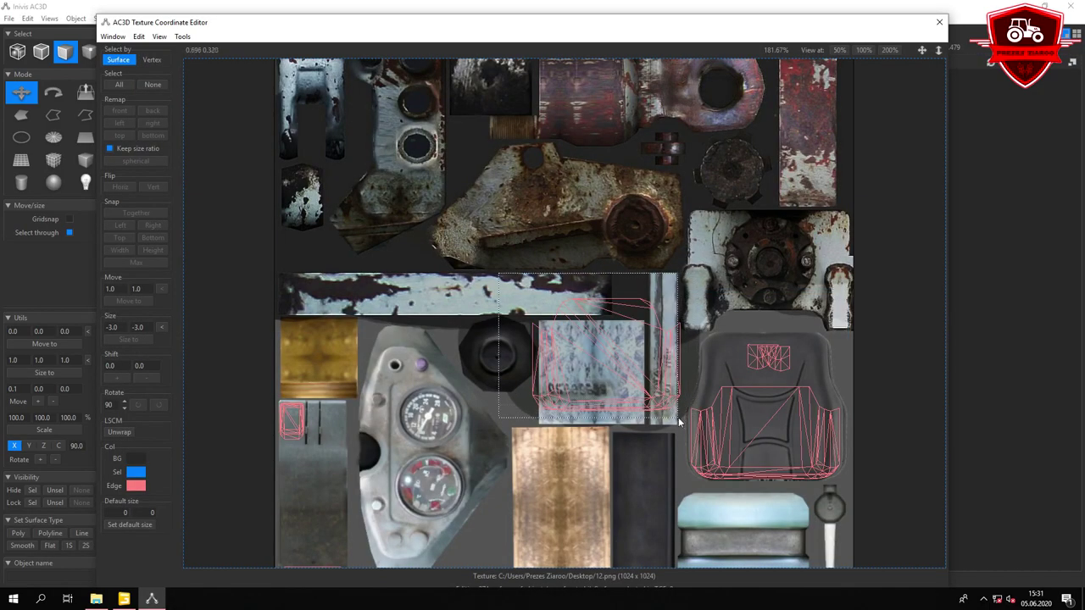
left_click_drag(616, 369, 767, 433)
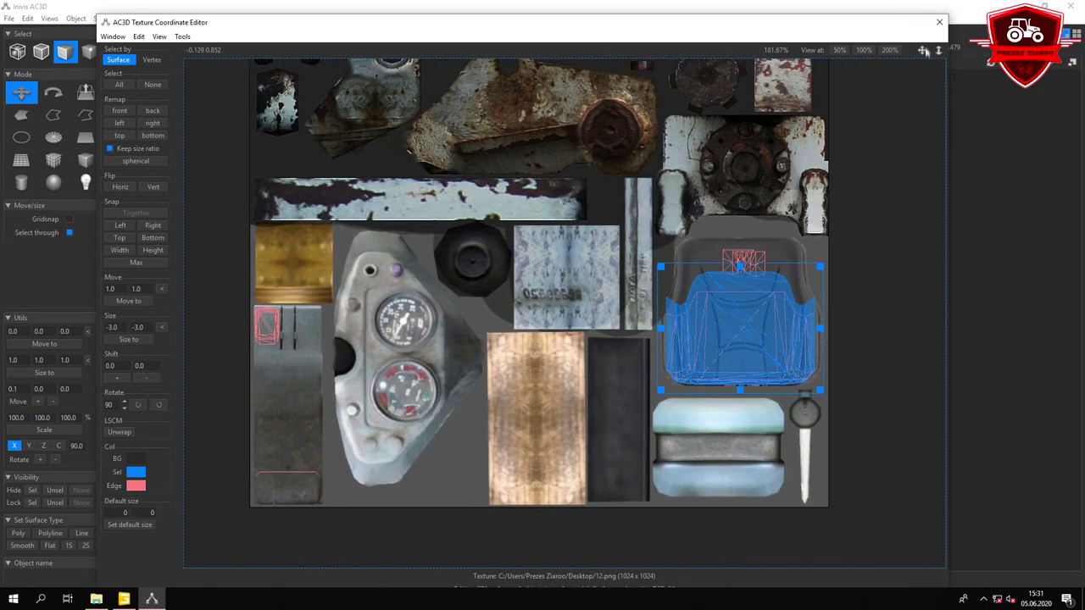
scroll(669, 339, "up", 3)
left_click(938, 23)
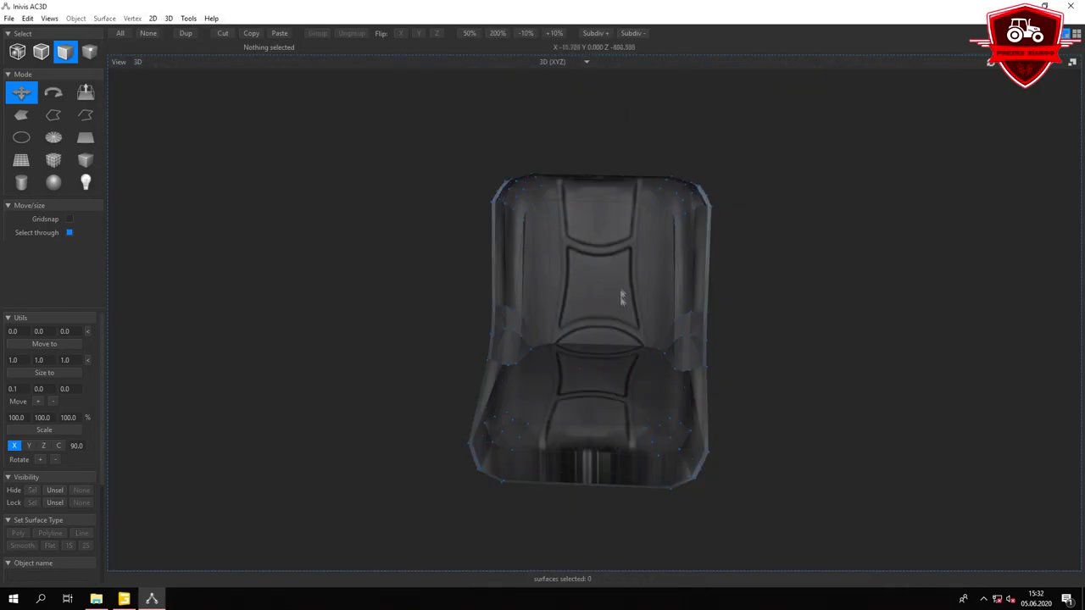
Re-project the cushion's front surface as a flat quad, rotate 90°, and fit it onto the seat texture.
left_click_drag(664, 276, 571, 247)
scroll(570, 248, "up", 5)
left_click(574, 331)
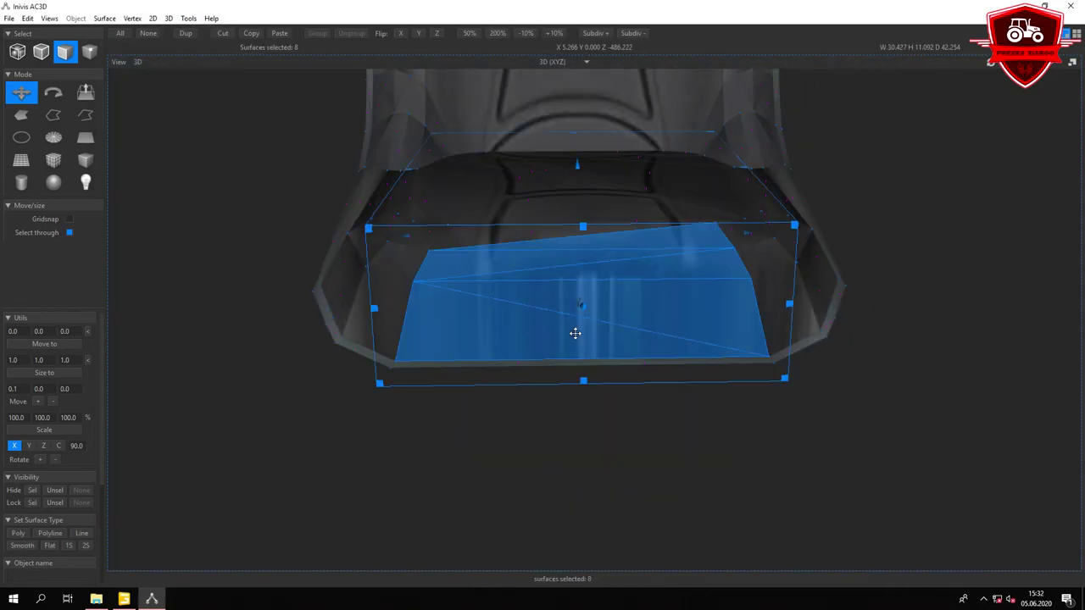
key("ctrl+t")
left_click(142, 107)
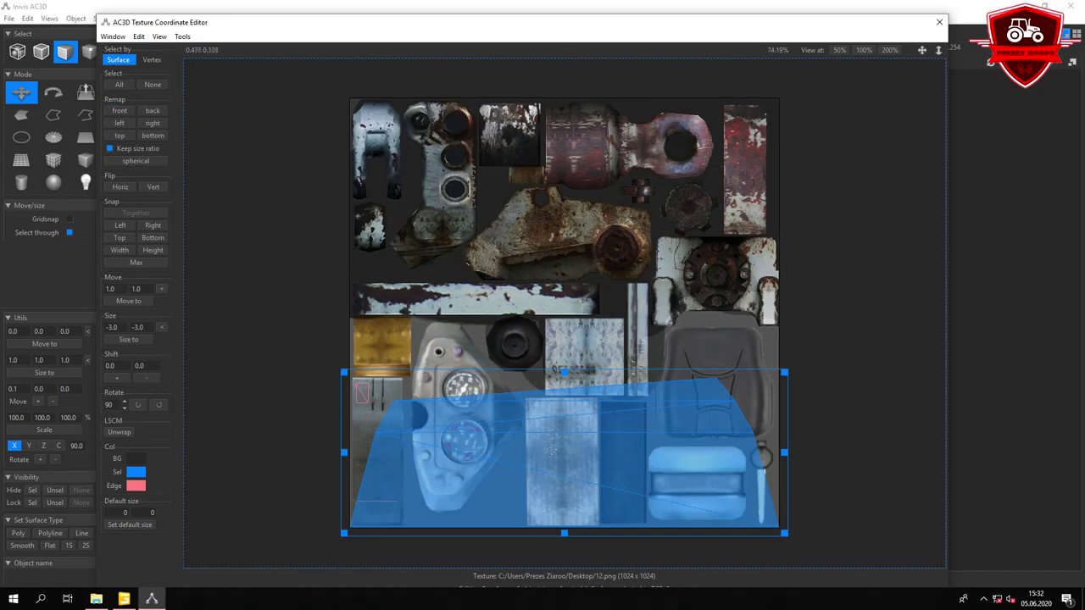
scroll(752, 325, "up", 5)
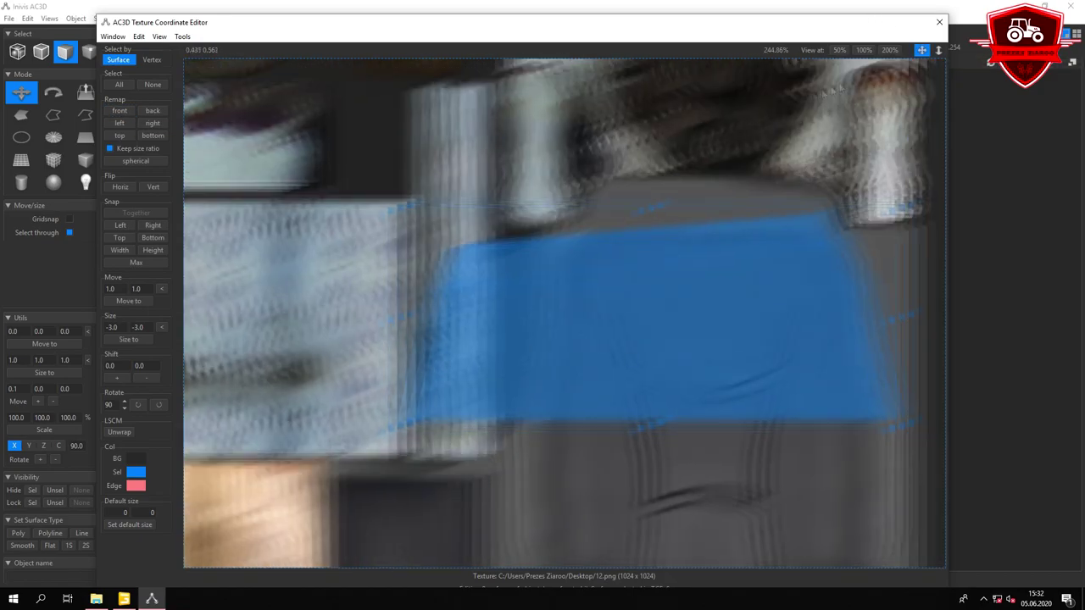
mouse_move(823, 339)
left_mouse_down()
mouse_move(593, 334)
mouse_move(751, 355)
left_mouse_up()
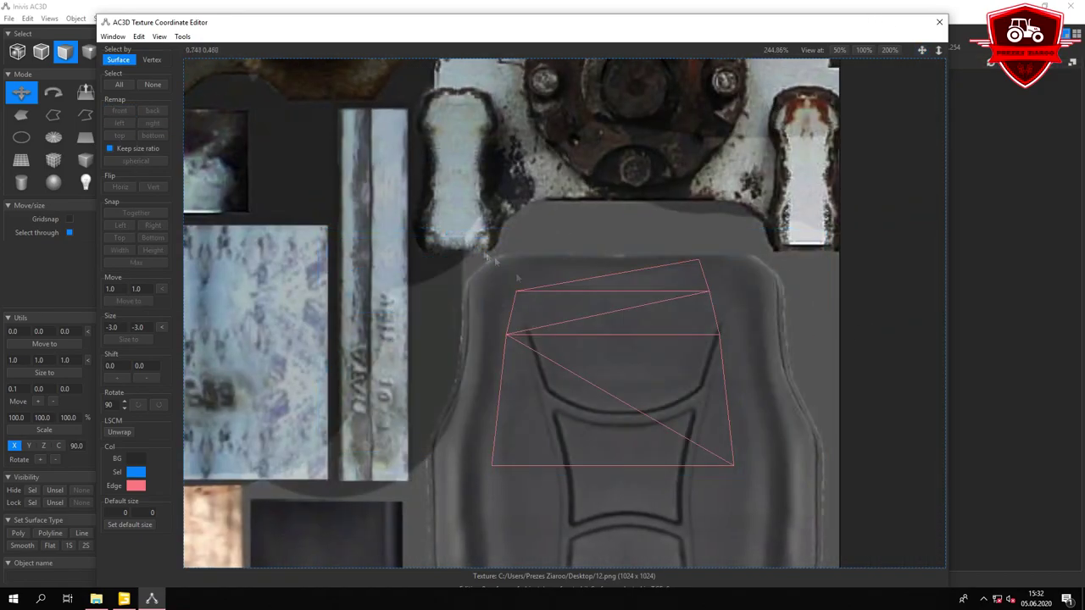
mouse_move(600, 386)
left_mouse_down()
mouse_move(659, 438)
mouse_move(613, 496)
left_mouse_up()
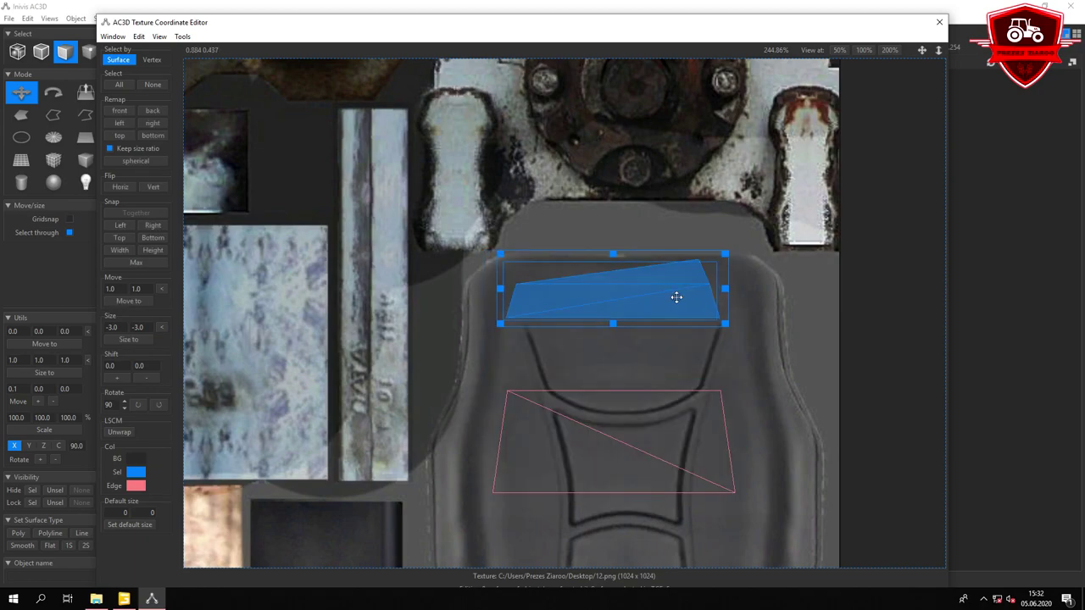
left_click(507, 262)
mouse_move(508, 383)
left_mouse_down()
mouse_move(560, 322)
mouse_move(541, 449)
left_mouse_up()
scroll(593, 318, "down", 2)
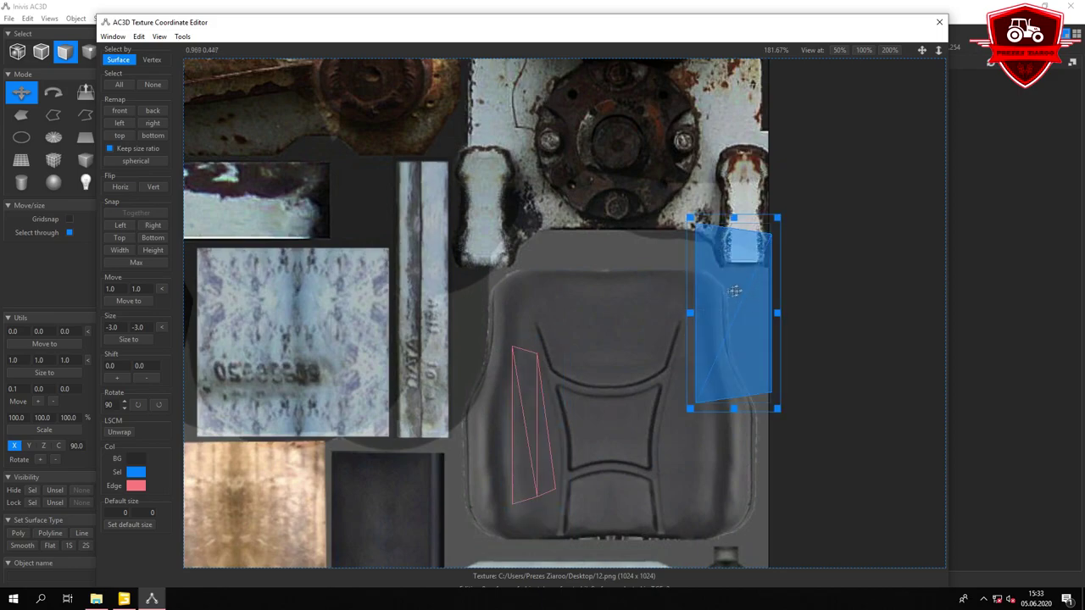
left_click_drag(735, 291, 618, 409)
Select another seat surface and show its texture coordinates.
left_click(939, 23)
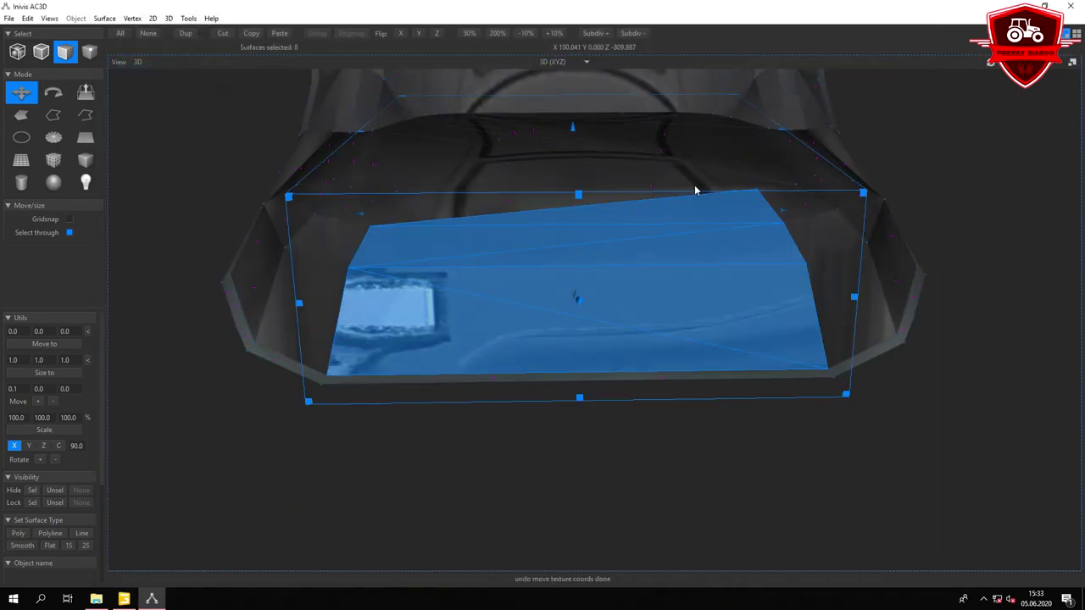
left_click(632, 218)
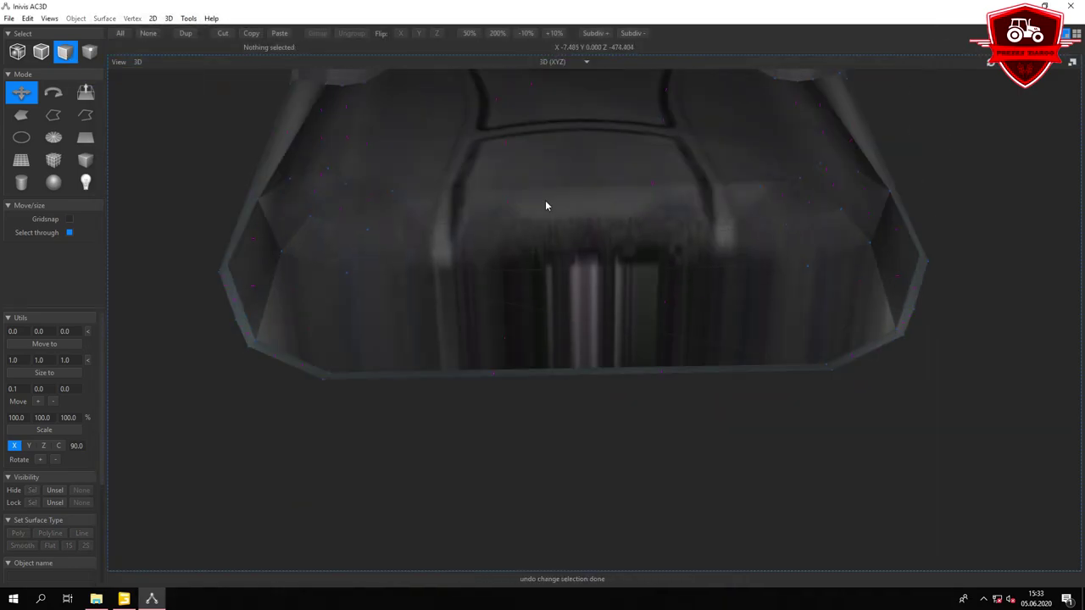
left_click(571, 338)
key("ctrl+t")
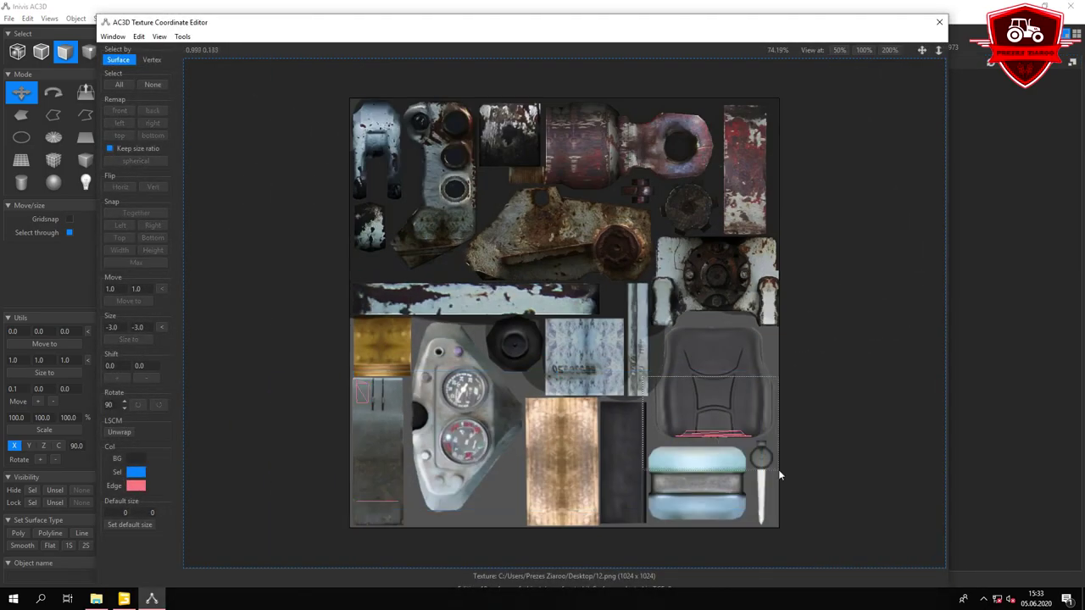
Shrink and move the selected surface's UVs onto the seat cushion area of the texture.
left_click_drag(770, 477, 721, 416)
scroll(690, 411, "up", 5)
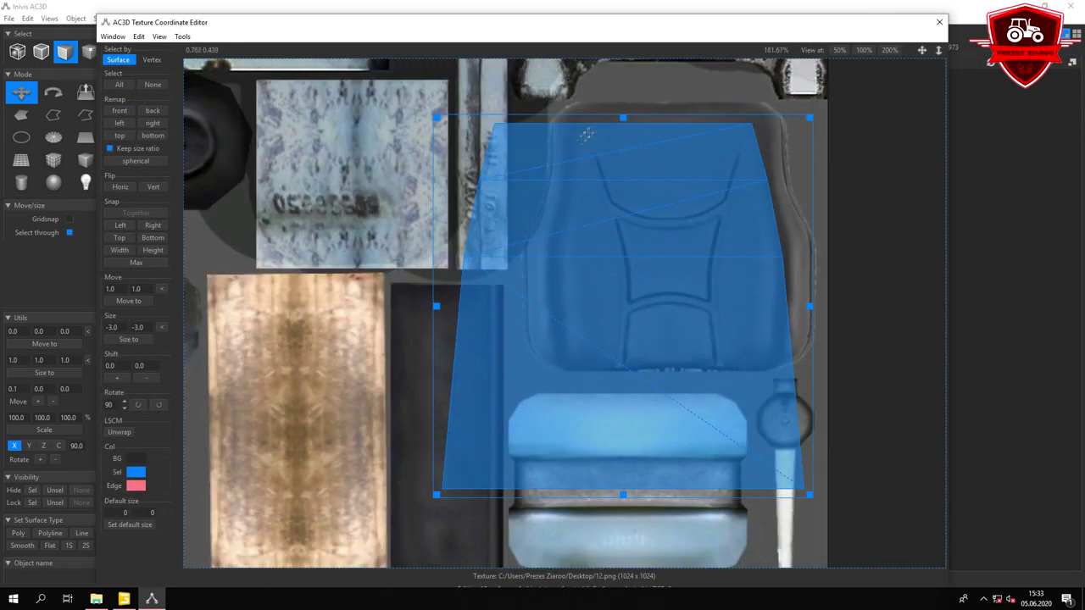
left_click_drag(623, 93, 437, 450)
left_click_drag(666, 362, 656, 329)
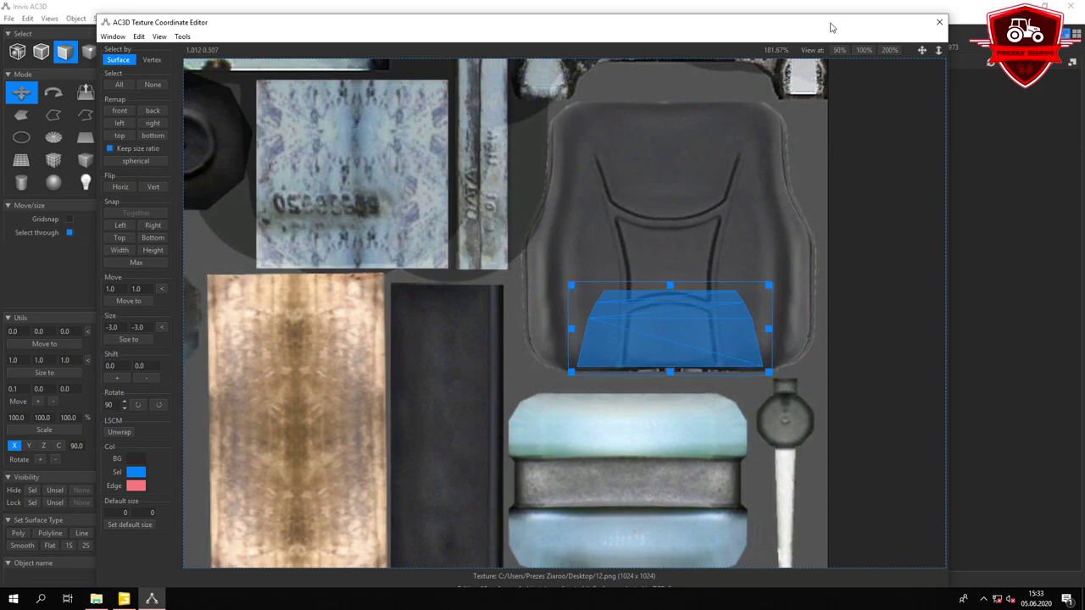
left_click_drag(830, 29, 504, 265)
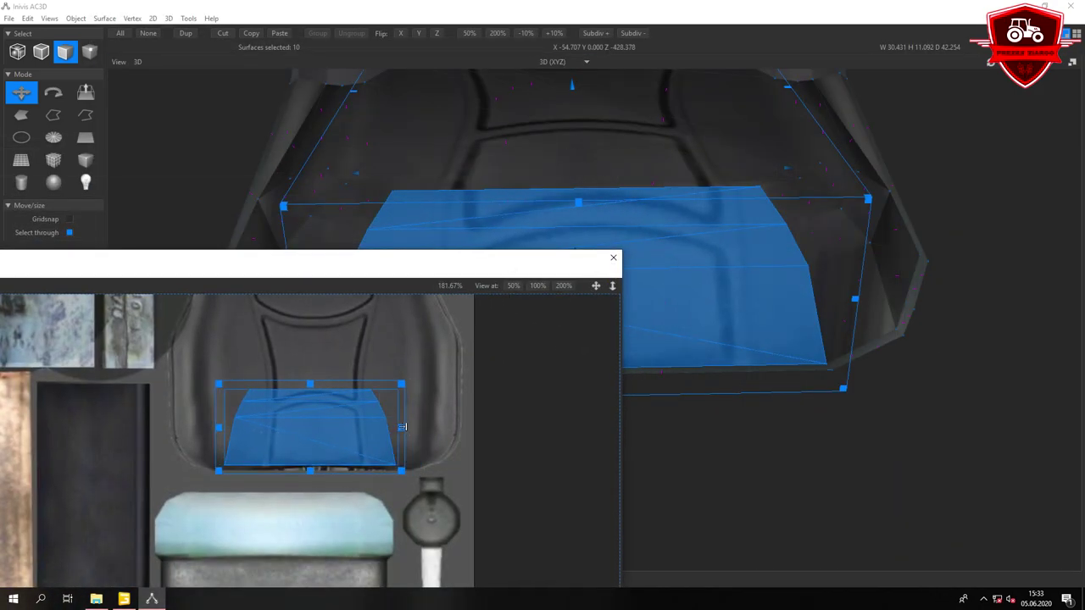
left_click(612, 257)
scroll(569, 258, "up", 5)
scroll(569, 258, "down", 5)
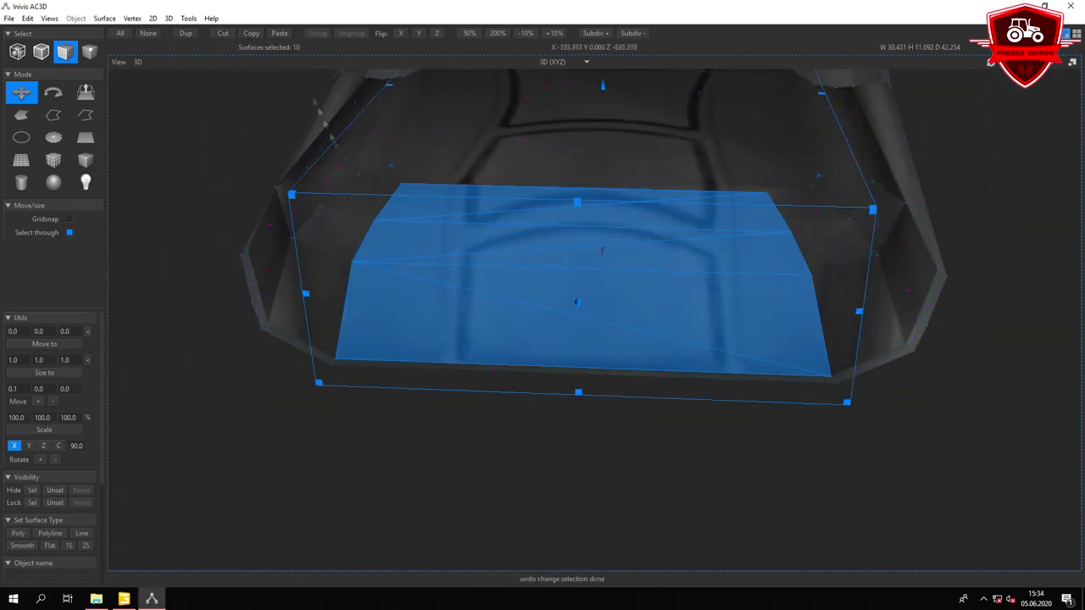
key("ctrl+t")
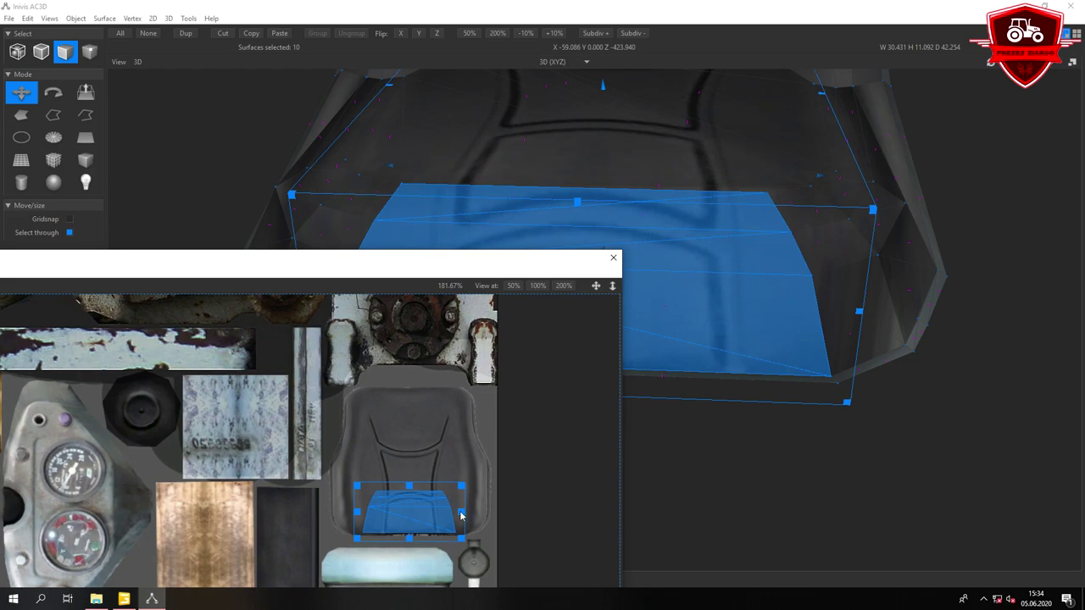
left_click(613, 257)
Rotate the UVs of the 13 thin side-strip surfaces by 90 degrees.
scroll(520, 243, "down", 3)
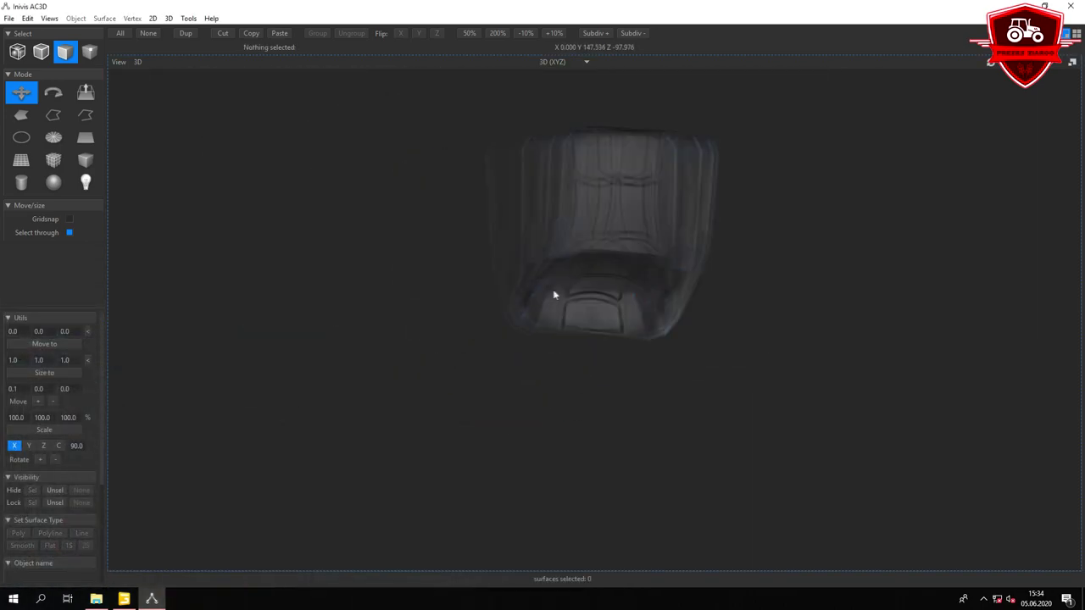
scroll(552, 289, "down", 3)
left_click_drag(815, 418, 619, 458)
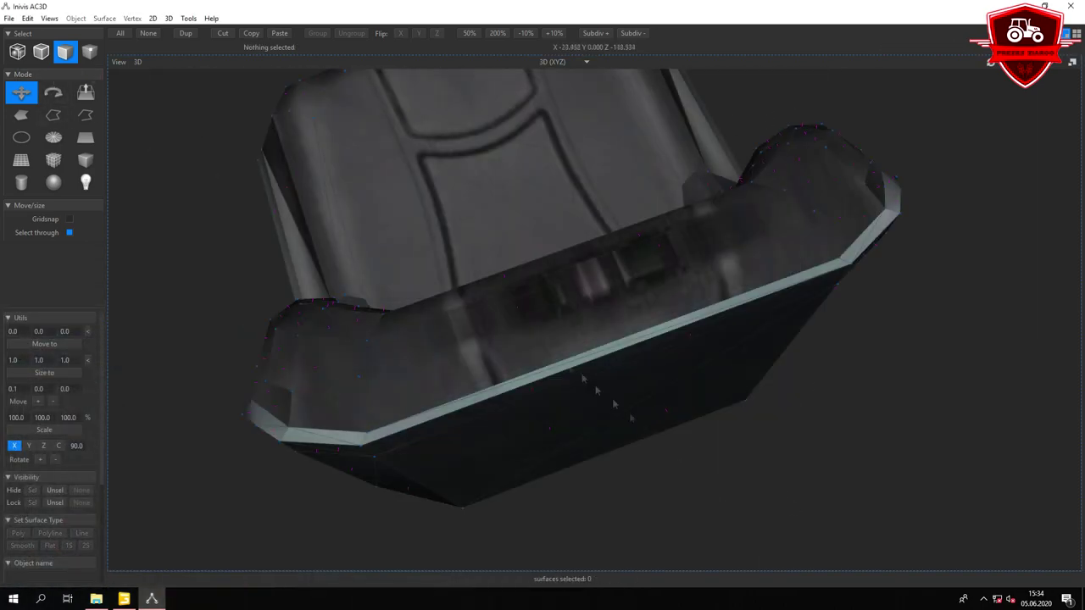
scroll(637, 320, "up", 5)
left_click_drag(580, 388, 568, 252)
key("ctrl+t")
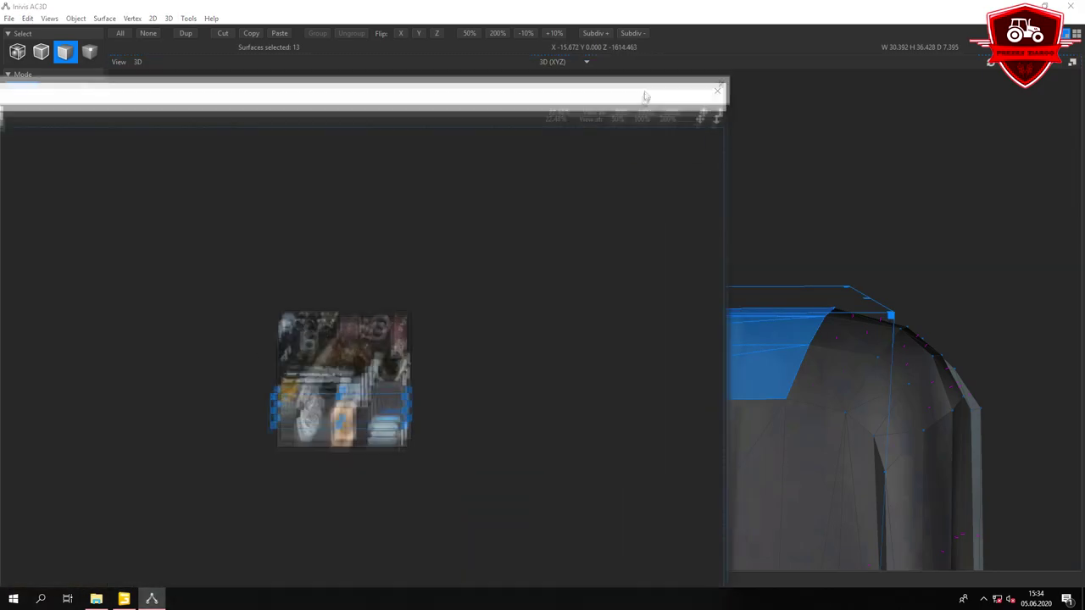
scroll(520, 424, "up", 2)
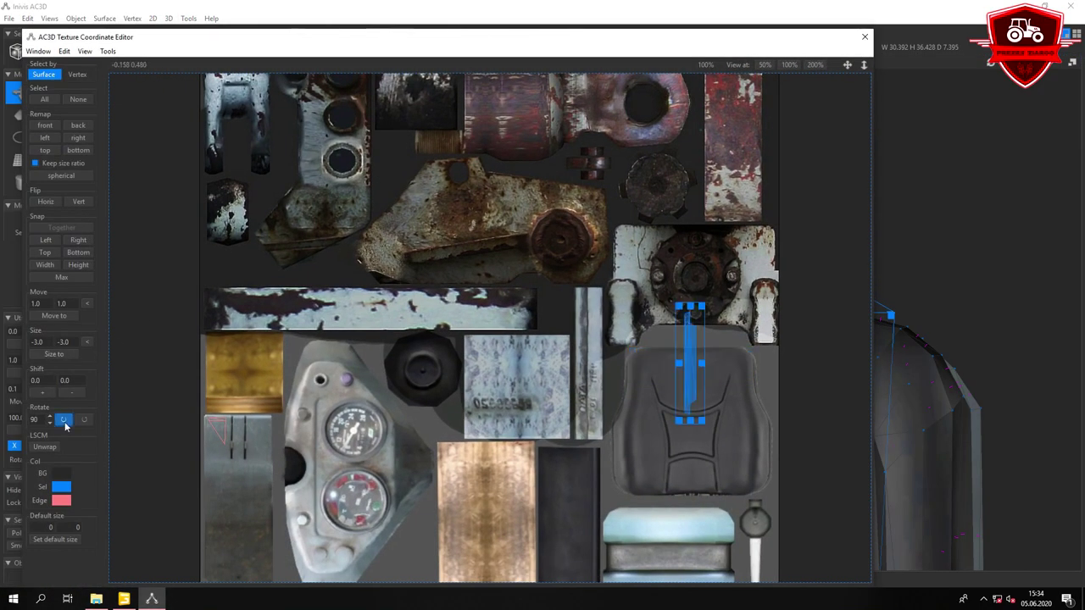
left_click(865, 45)
scroll(613, 205, "down", 3)
Export the whole seat as a Wavefront OBJ file named '1'.
key("ctrl+a")
left_click(8, 18)
left_click(169, 357)
type("1")
left_click(489, 330)
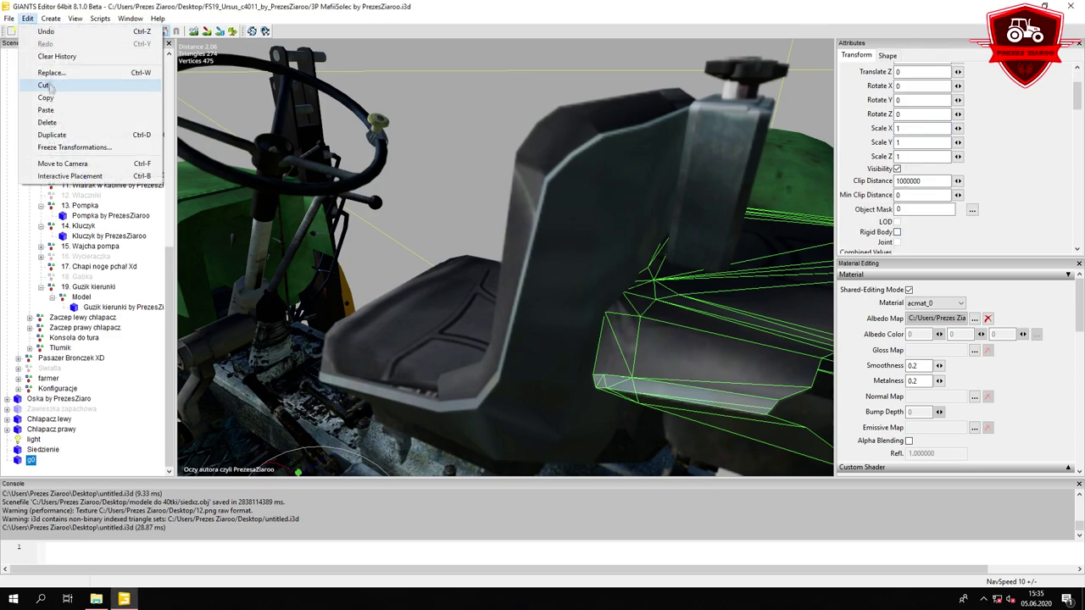
Move the new g0 seat into the Remejk group and delete the old Siedzenie node.
left_click(50, 87)
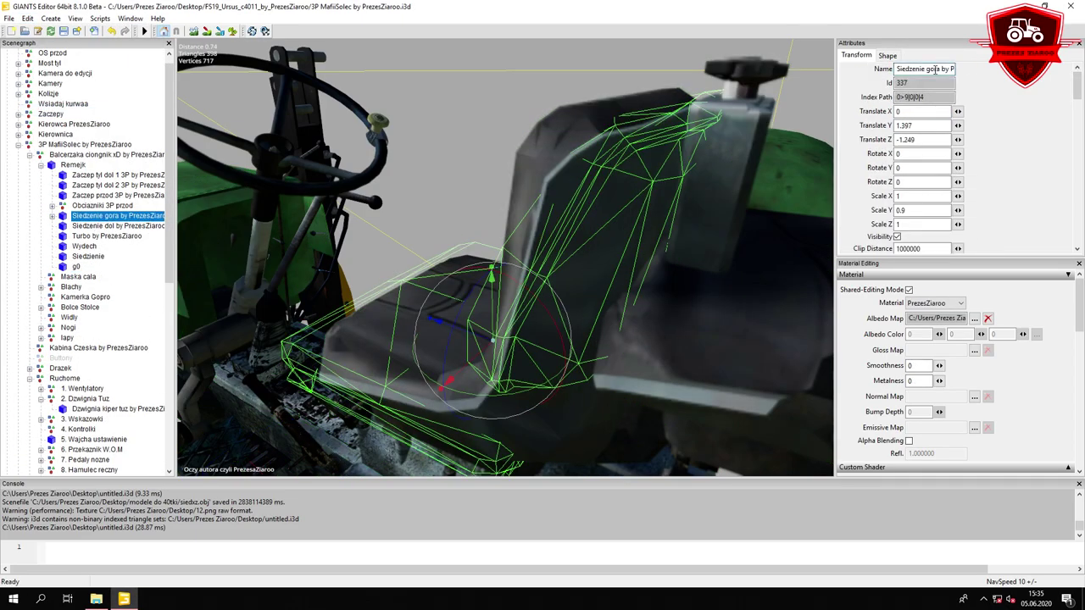
left_click(117, 267)
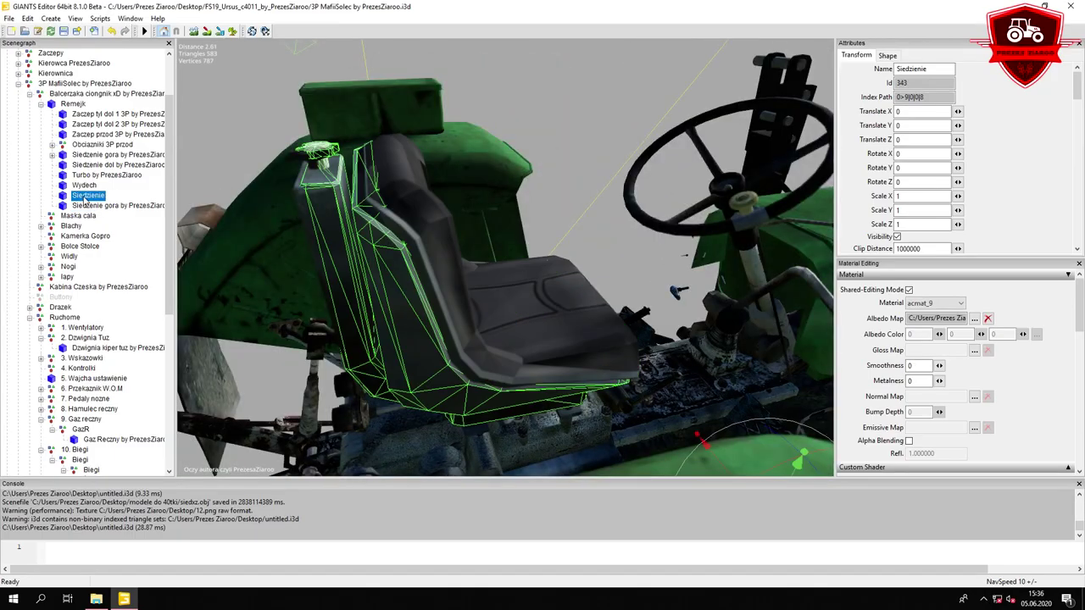
key("Delete")
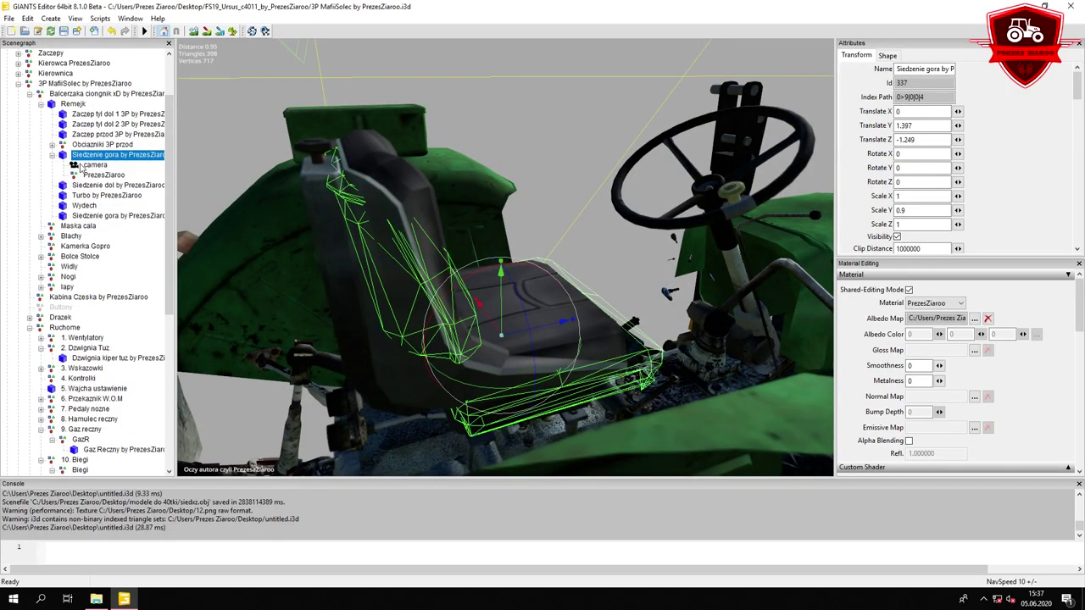
right_click(81, 211)
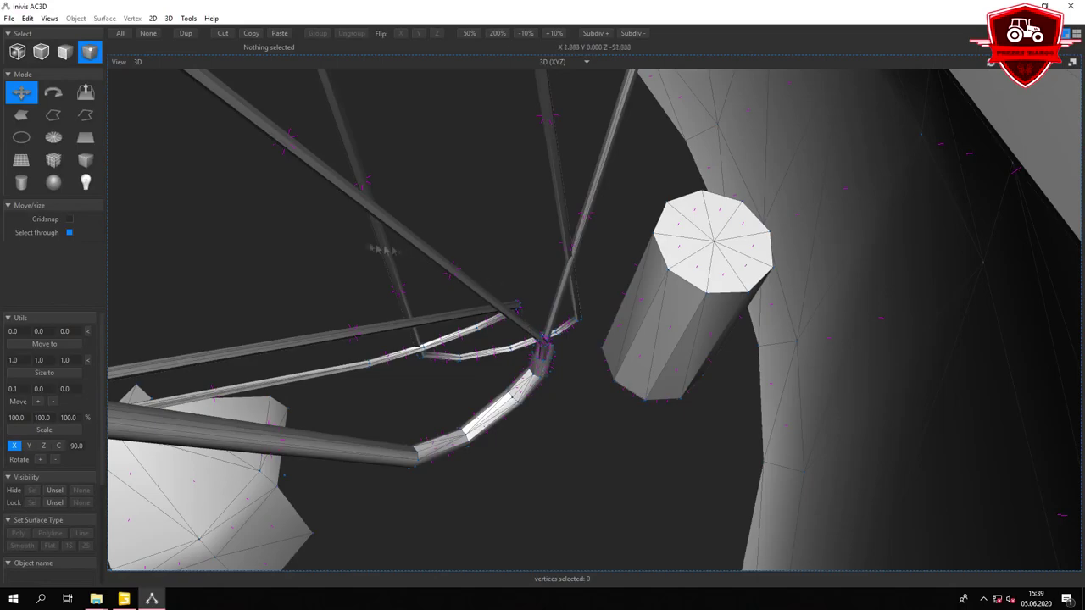
Select unwanted console parts and load the console texture onto the model.
mouse_move(547, 285)
left_mouse_down()
mouse_move(634, 349)
mouse_move(725, 381)
left_mouse_up()
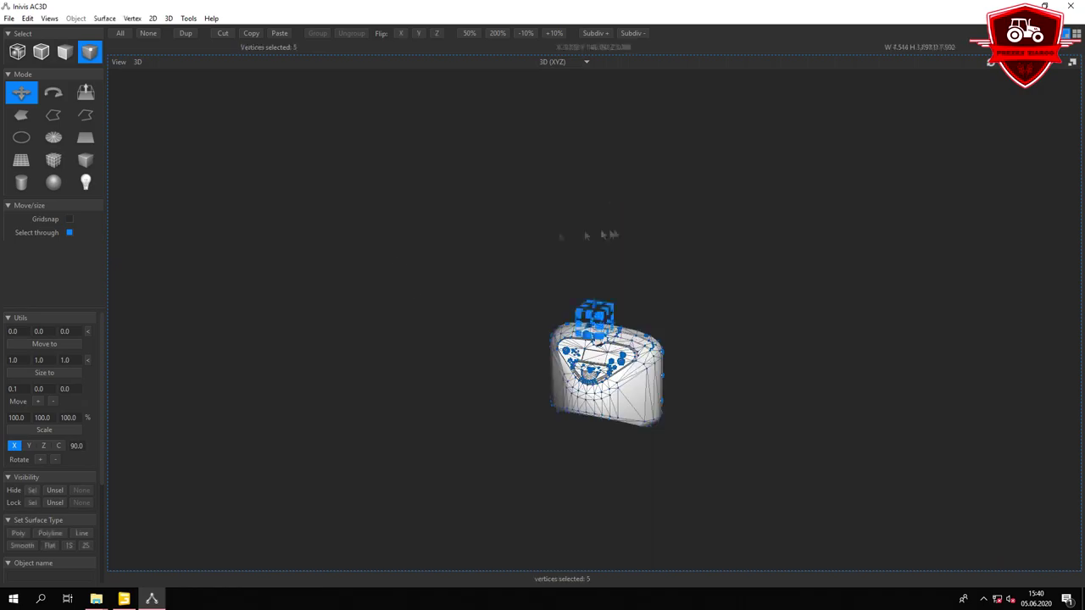
left_click_drag(430, 249, 774, 593)
left_click(221, 32)
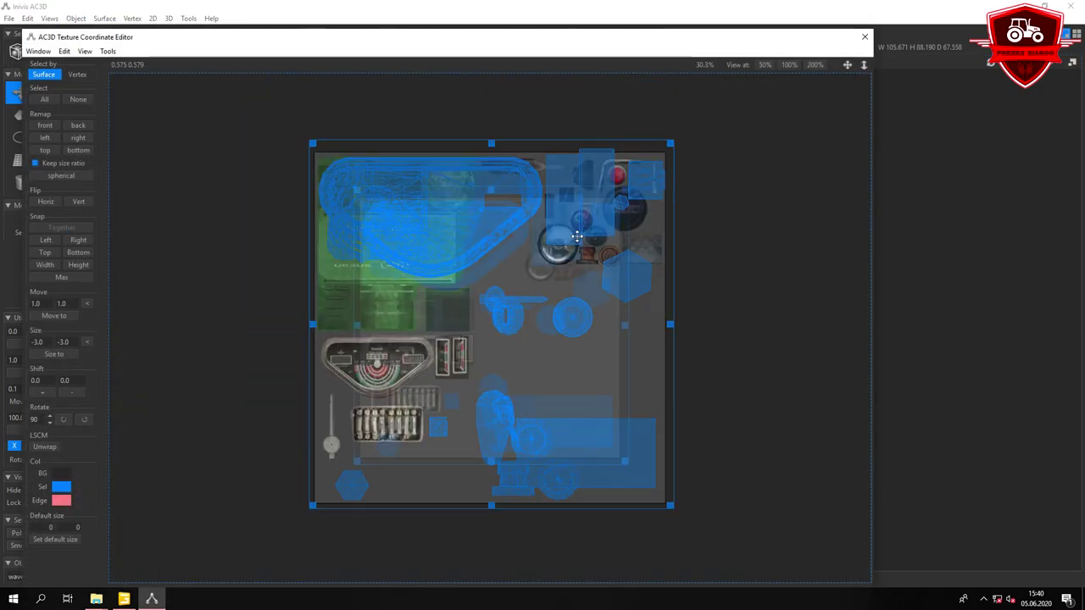
left_click(863, 39)
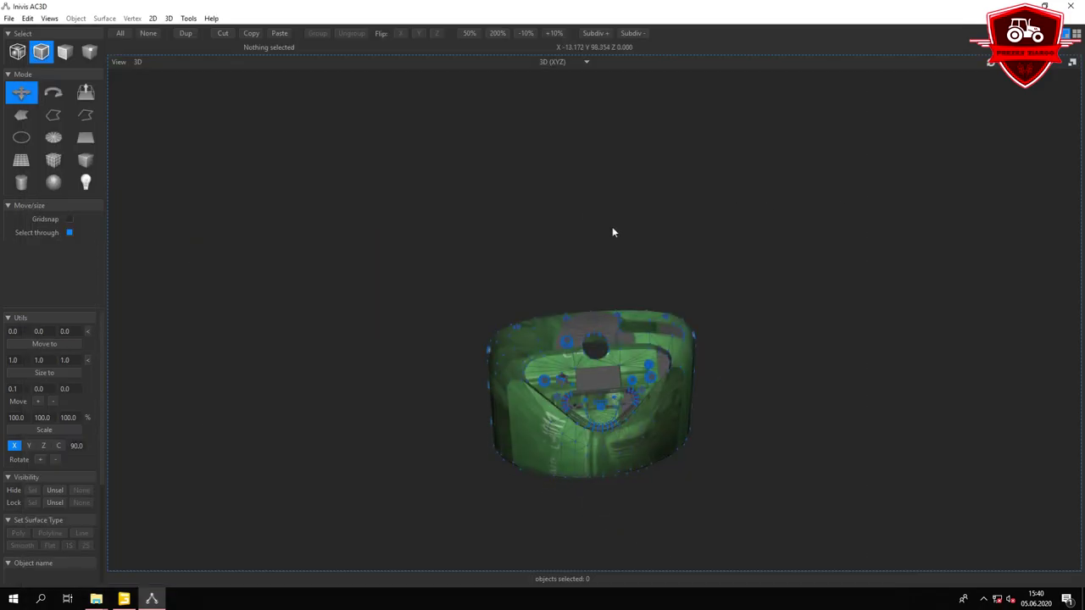
Select the small knob's vertices and delete the large grey surface.
scroll(616, 529, "up", 5)
left_click_drag(555, 258, 616, 317)
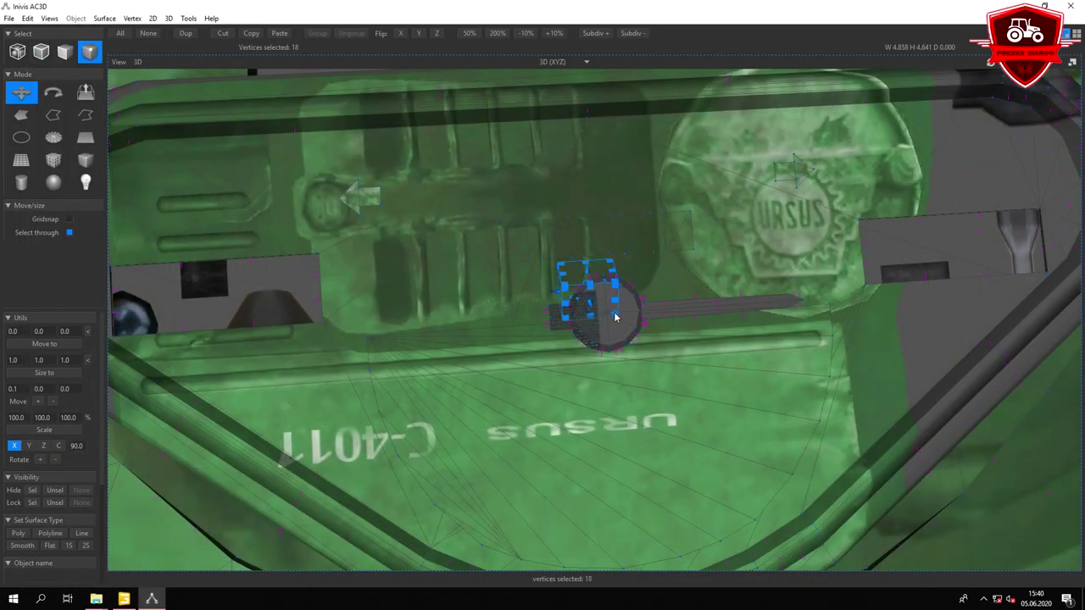
scroll(566, 290, "down", 5)
left_click_drag(566, 291, 515, 290)
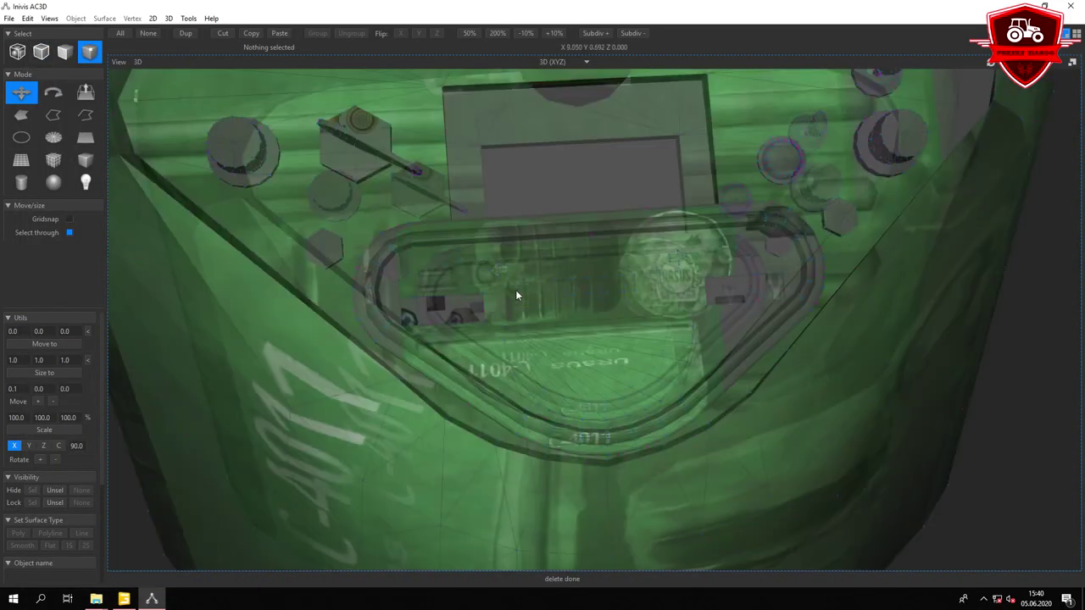
scroll(535, 327, "up", 8)
left_click(534, 328)
key("Delete")
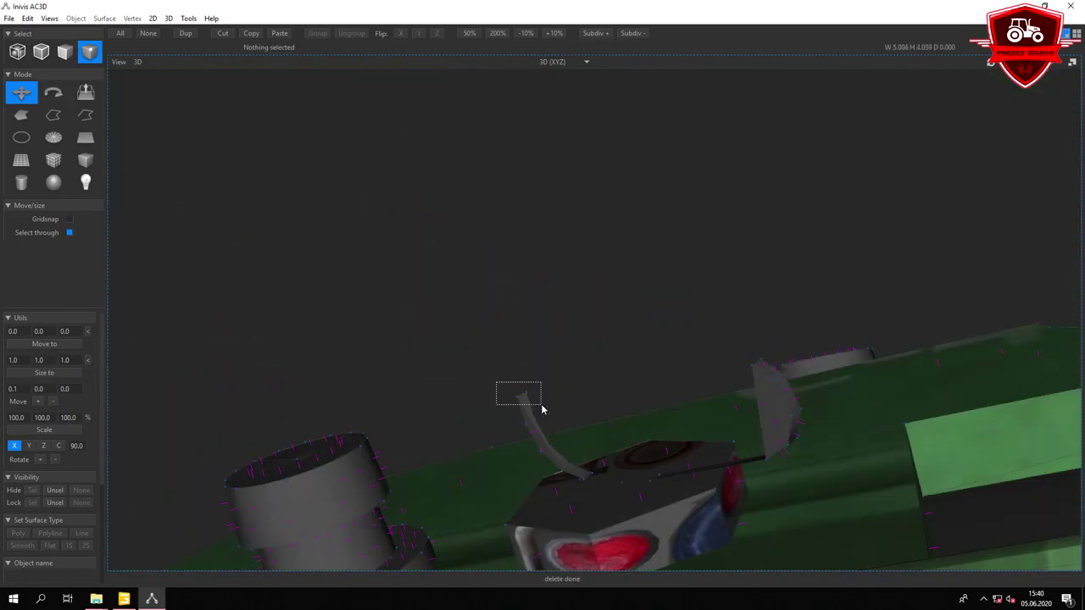
Delete the small curved grey fragment and the grey bottle-shaped part.
mouse_move(769, 422)
left_mouse_down()
mouse_move(589, 309)
mouse_move(663, 368)
left_mouse_up()
scroll(747, 442, "up", 5)
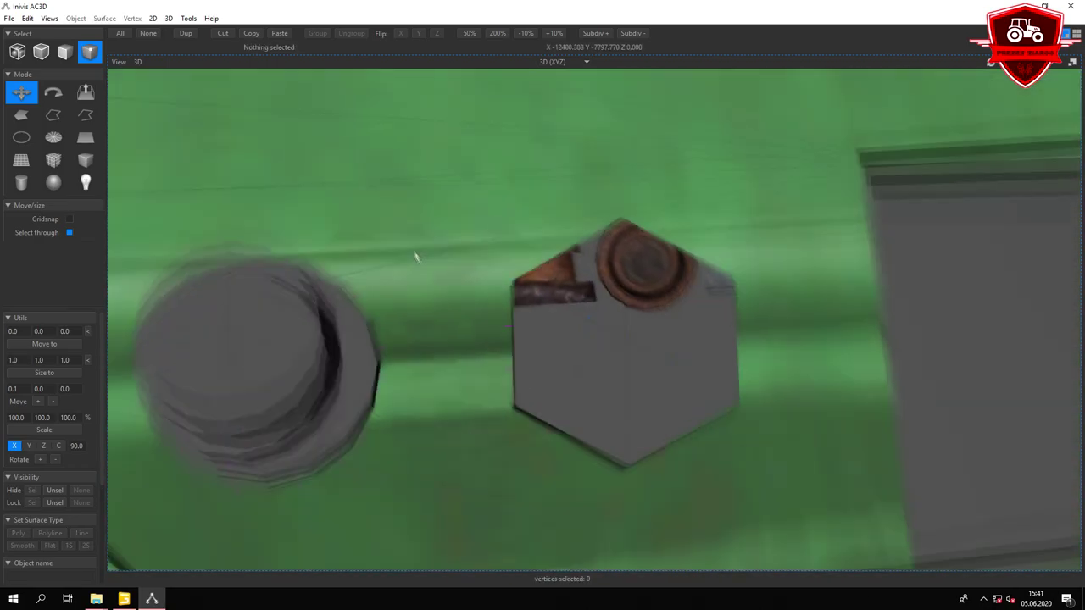
mouse_move(457, 251)
left_mouse_down()
mouse_move(653, 352)
mouse_move(509, 242)
left_mouse_up()
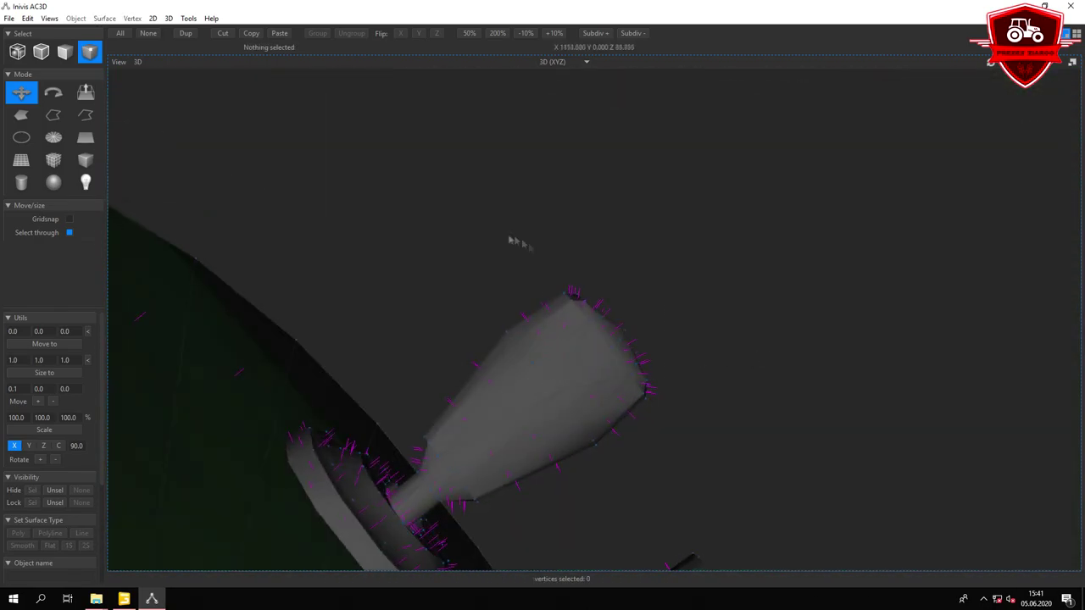
left_click(547, 397)
key("Delete")
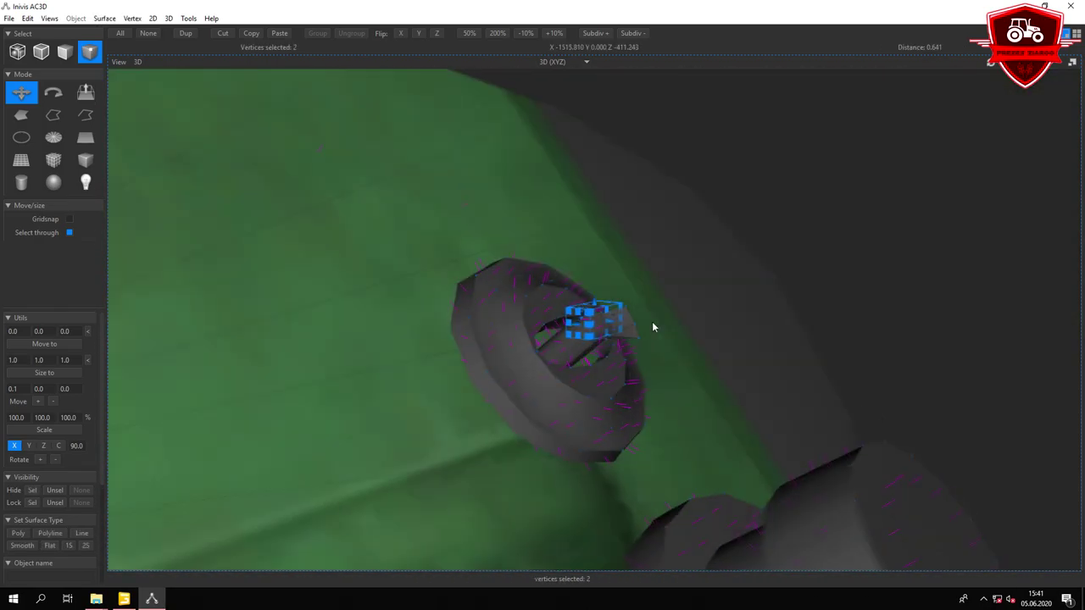
left_click_drag(432, 487, 734, 266)
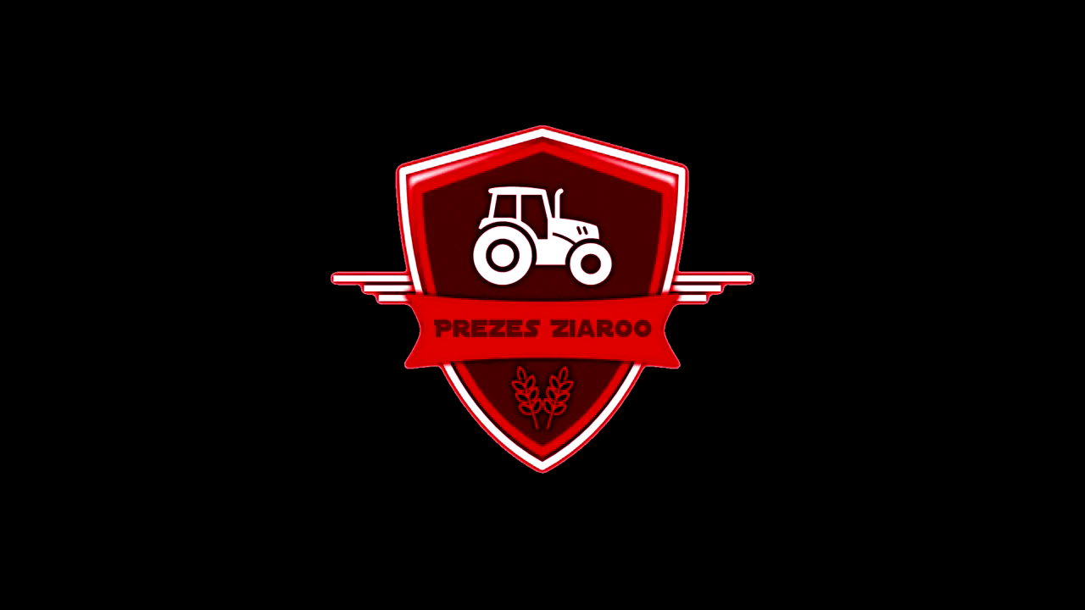